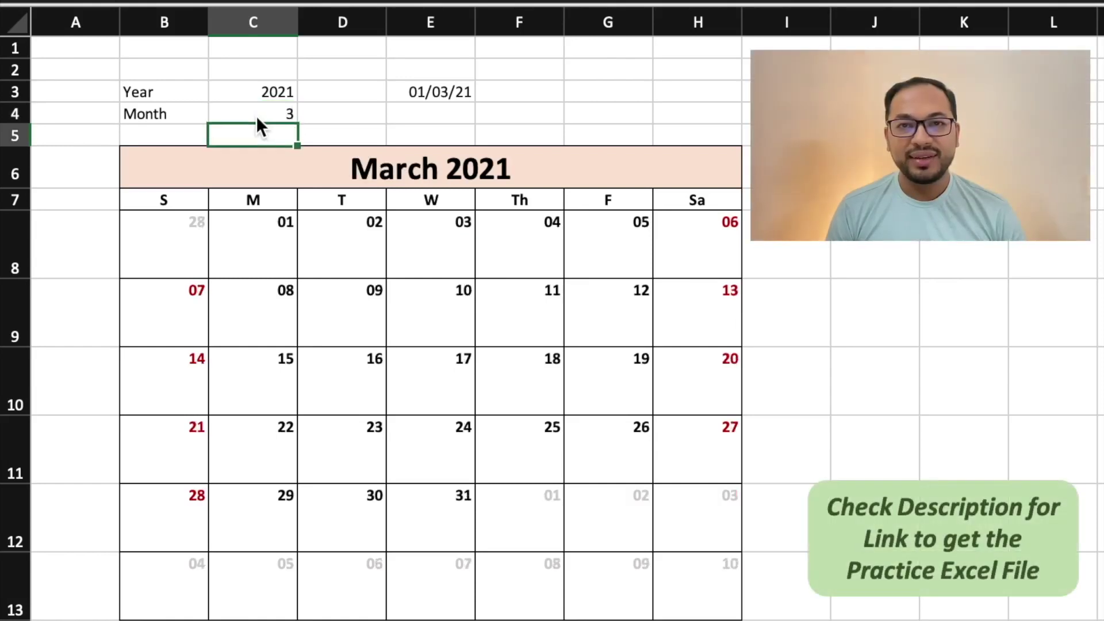
- Try changing the finished calendar's year in C3 to 2015
click(255, 88)
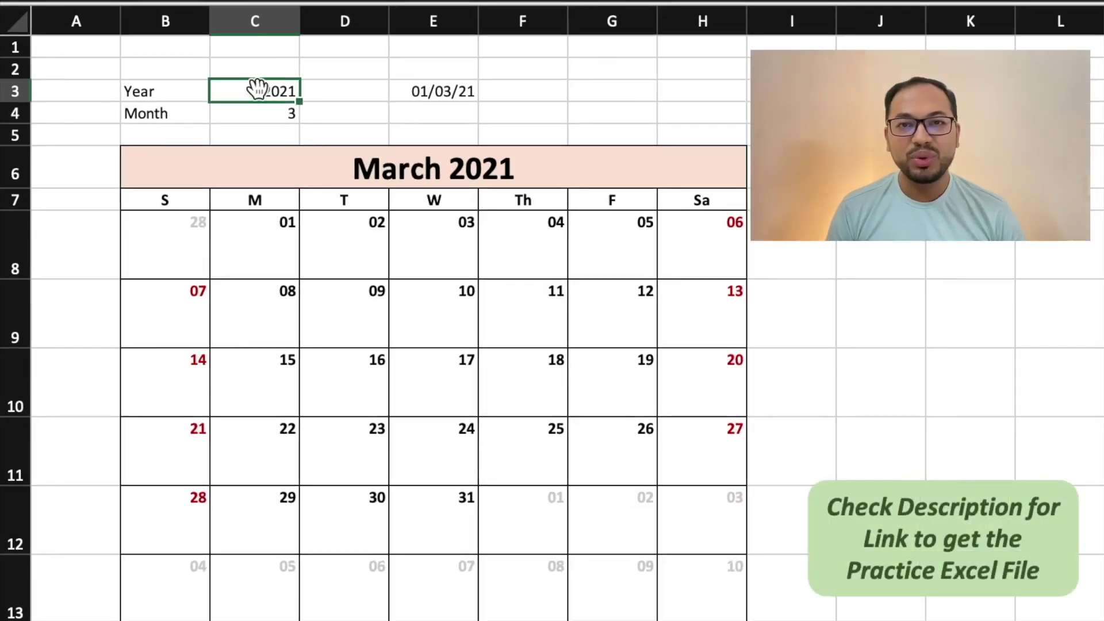
text(2015)
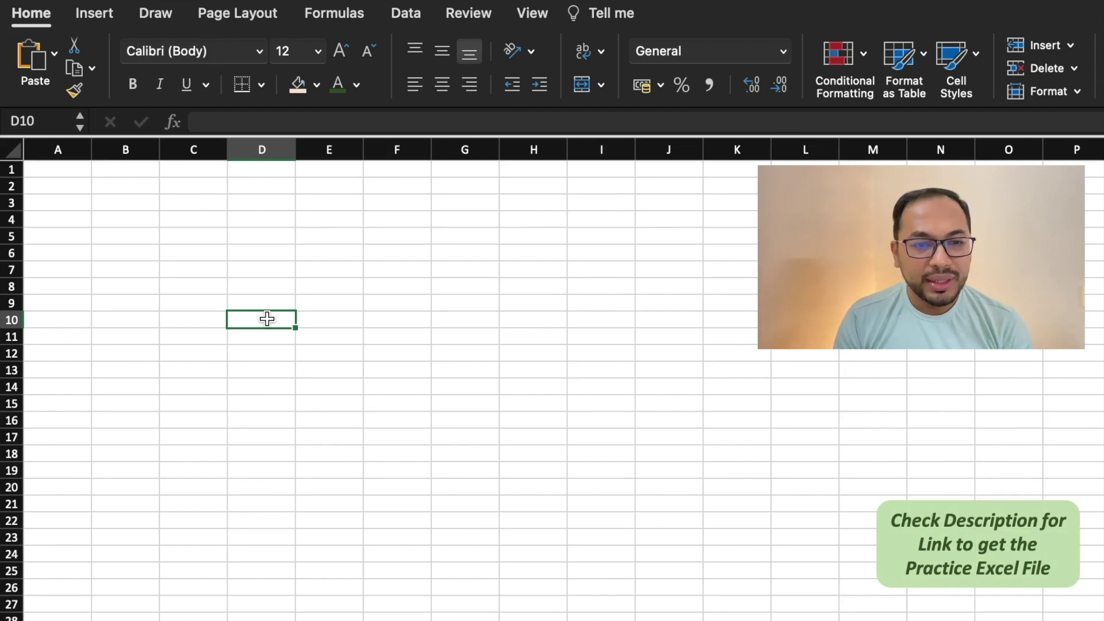
- Label B3 'Year' and B4 'Month'
click(135, 200)
text(Year)
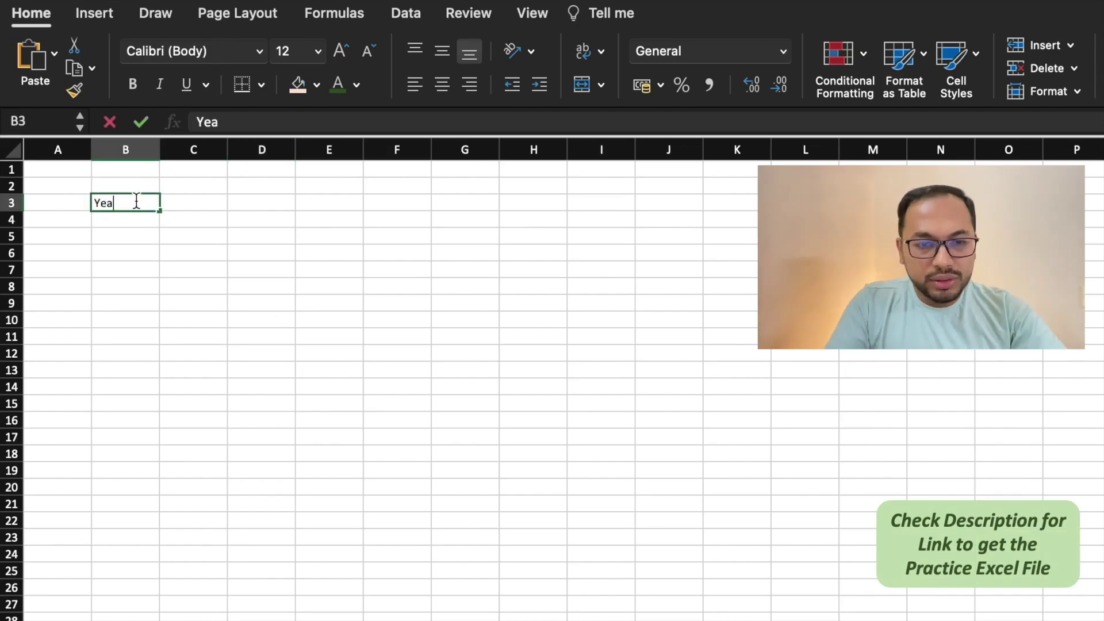
key(Return)
text(Mon)
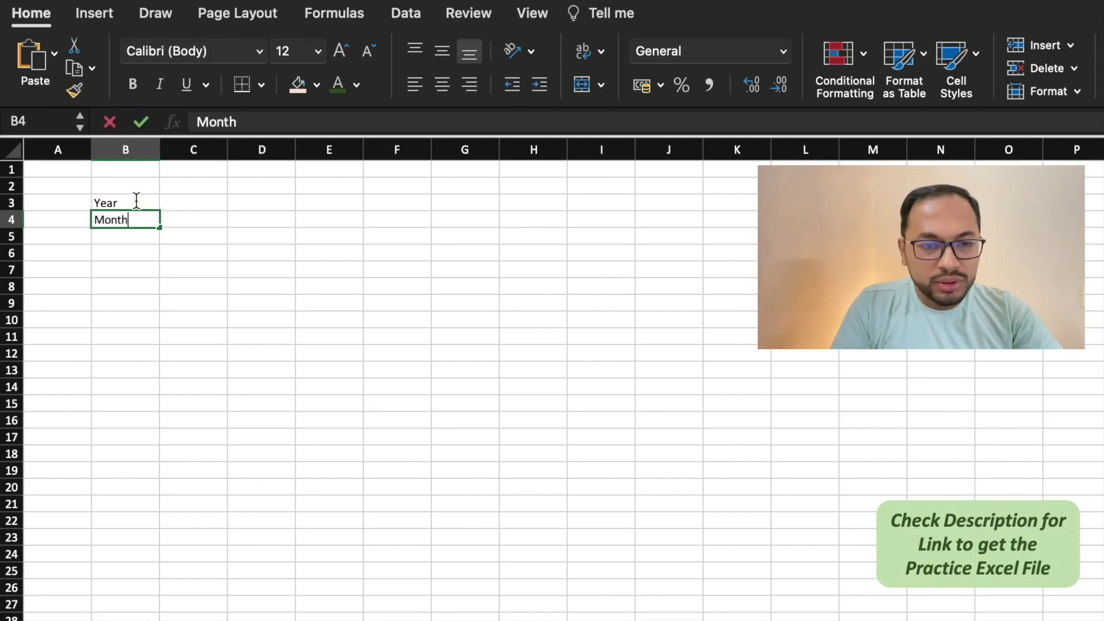
text(th)
key(Return)
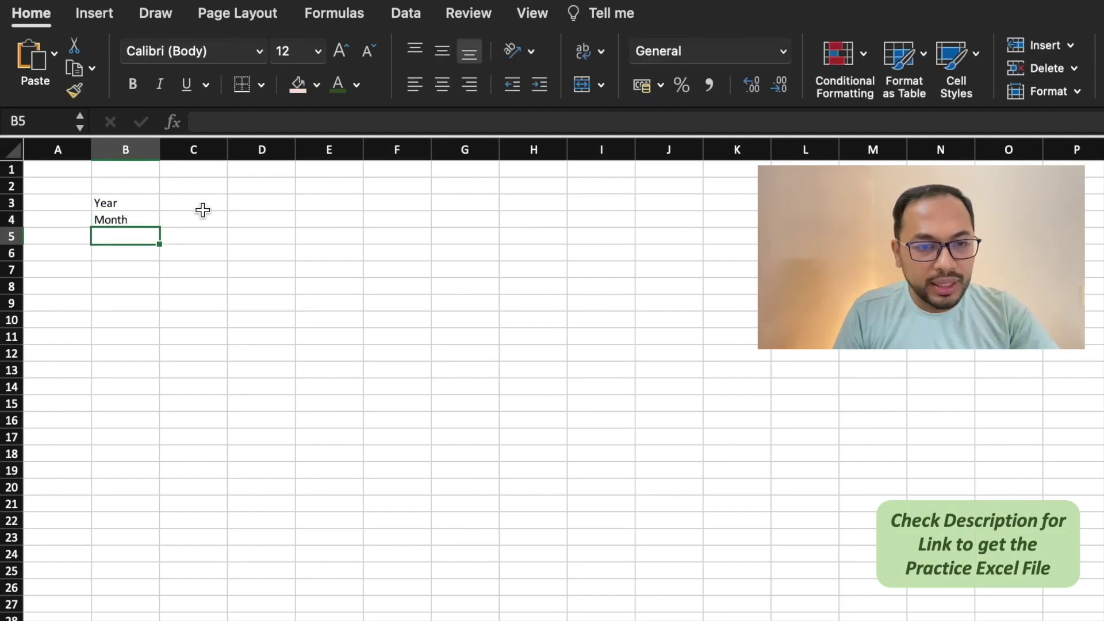
- Enter the values 2021 in C3 and 7 in C4
click(203, 202)
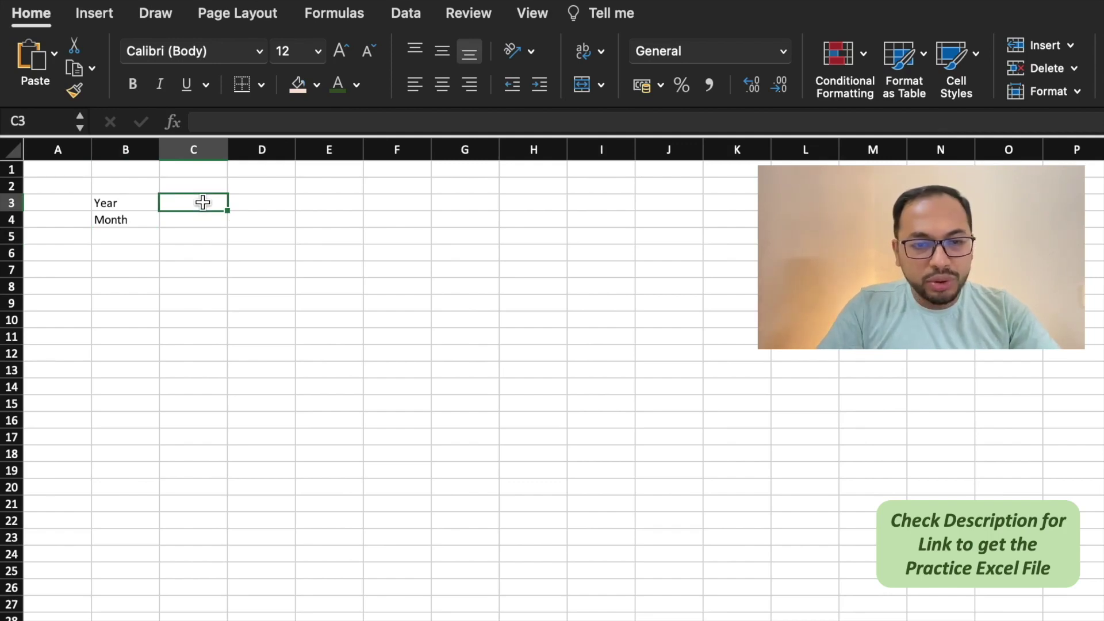
text(2021)
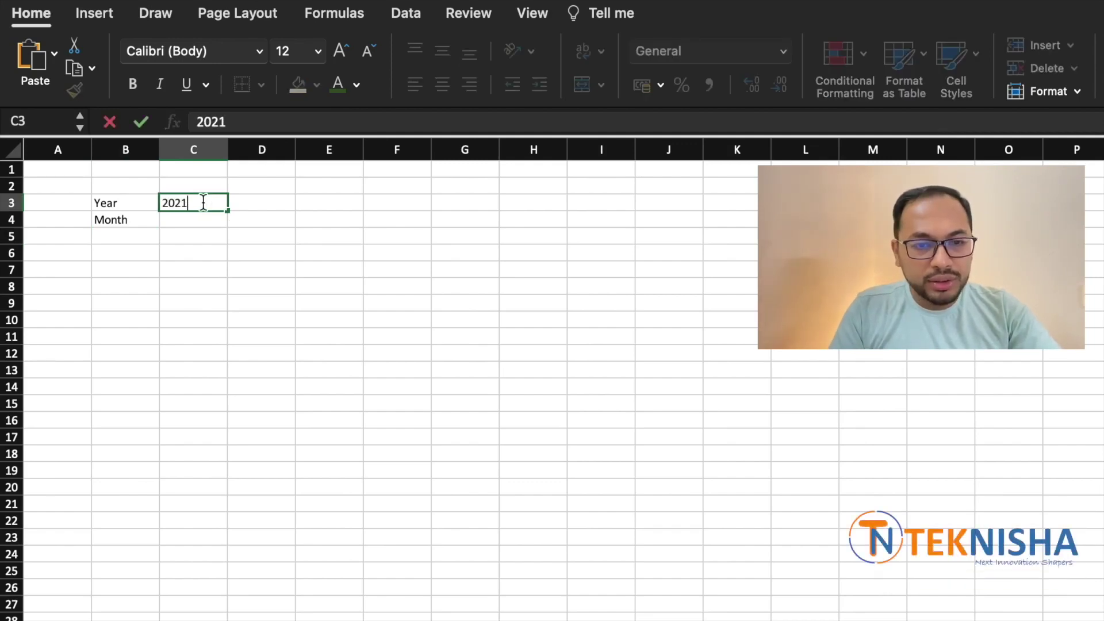
key(Return)
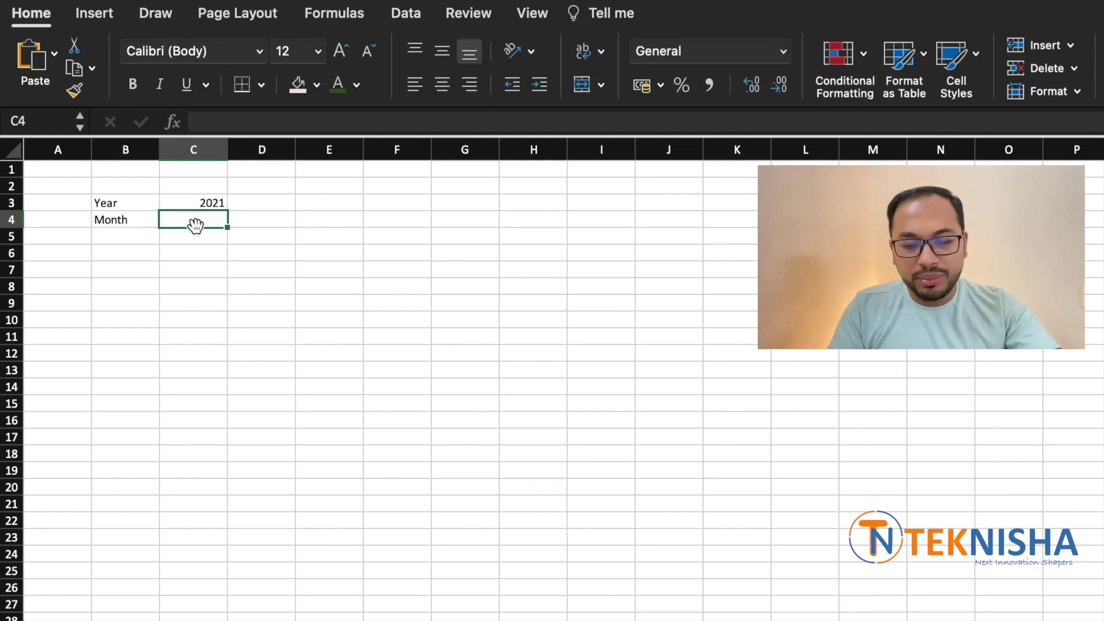
text(7)
key(Return)
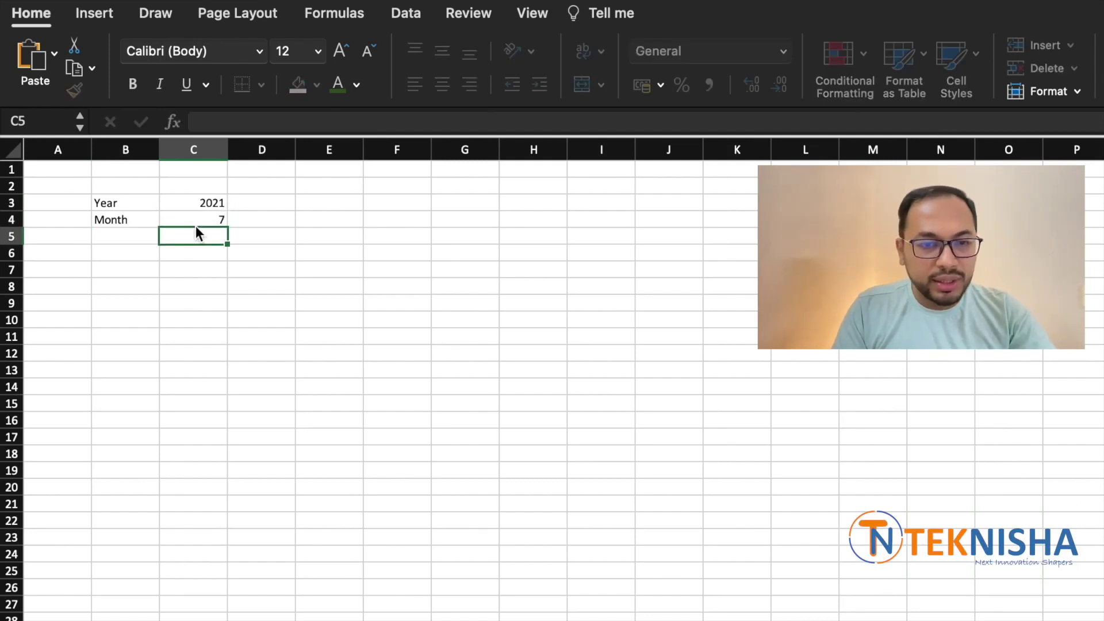
click(125, 286)
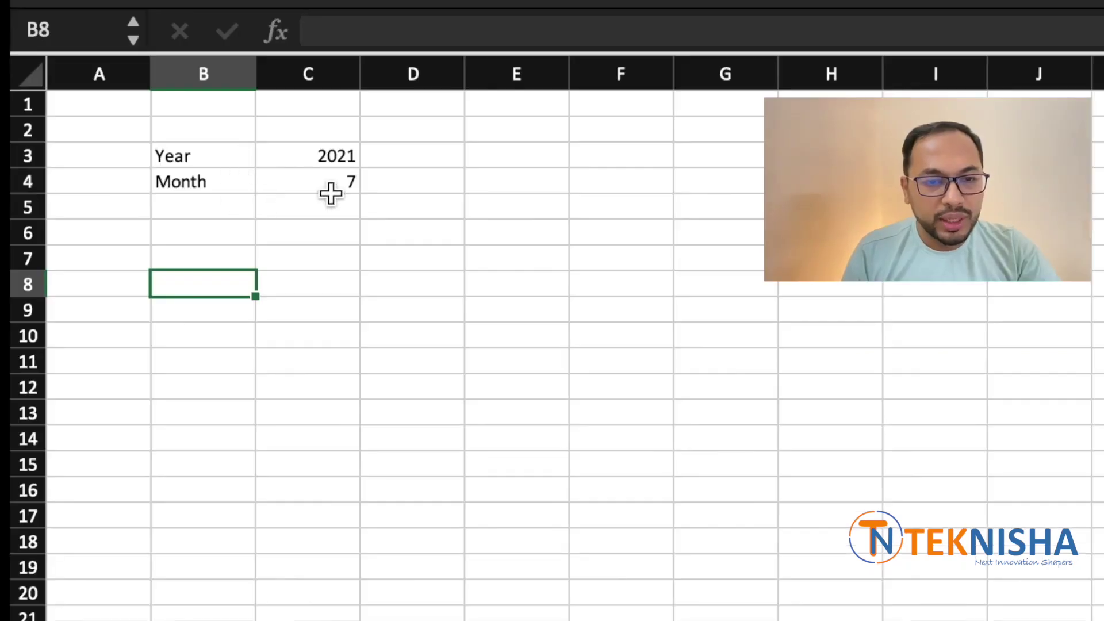
click(536, 159)
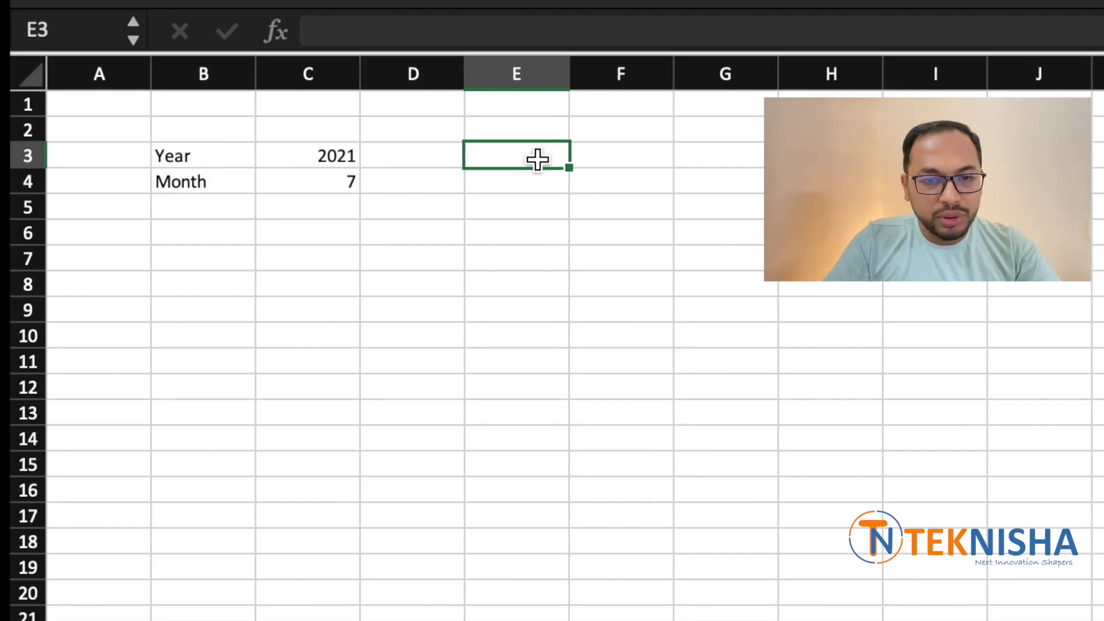
- Enter =DATE(C3,C4,1) in E3 to show the month's first day
text(=)
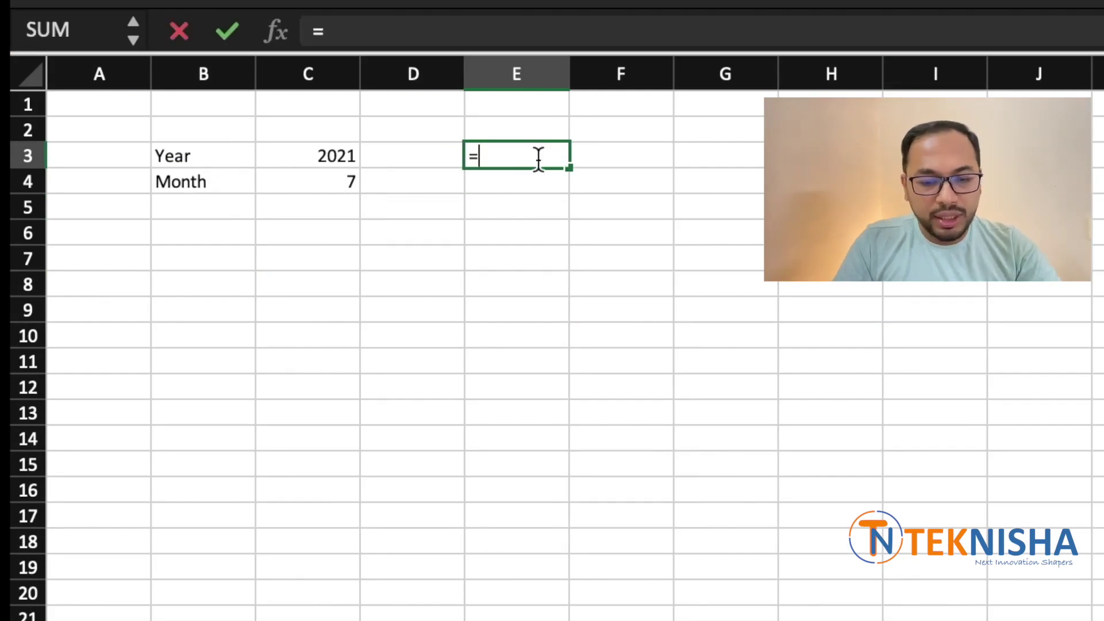
text(date()
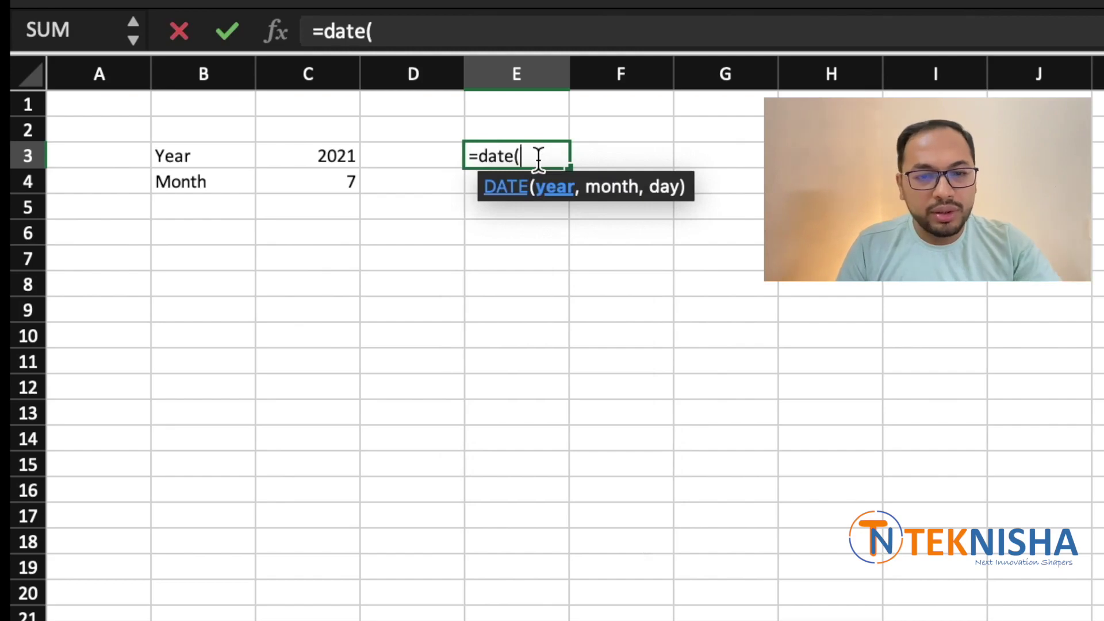
click(335, 156)
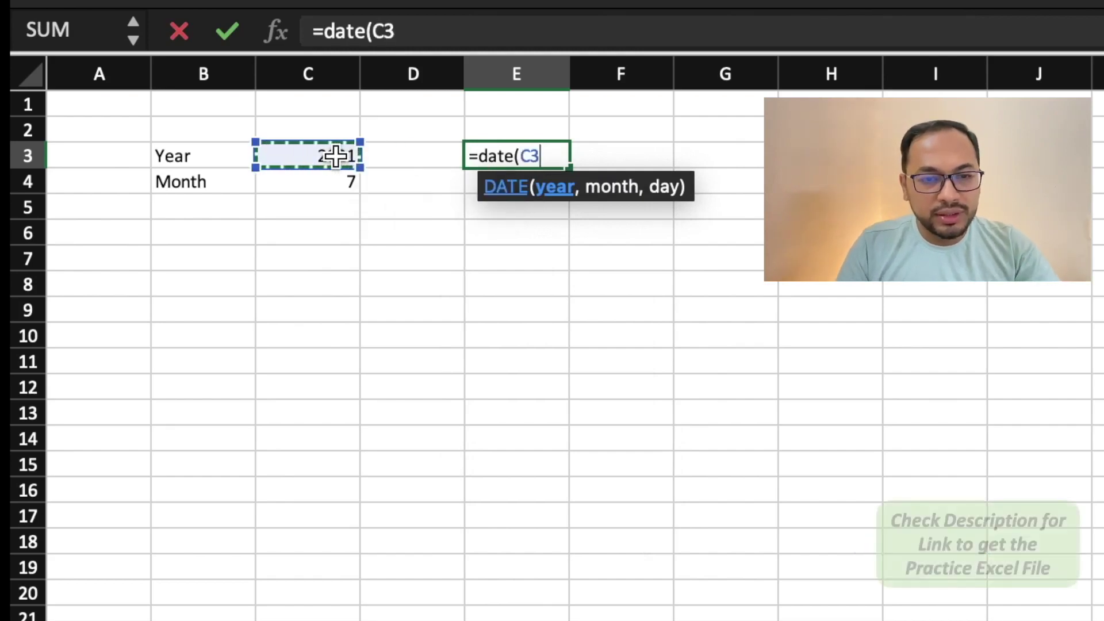
text(,)
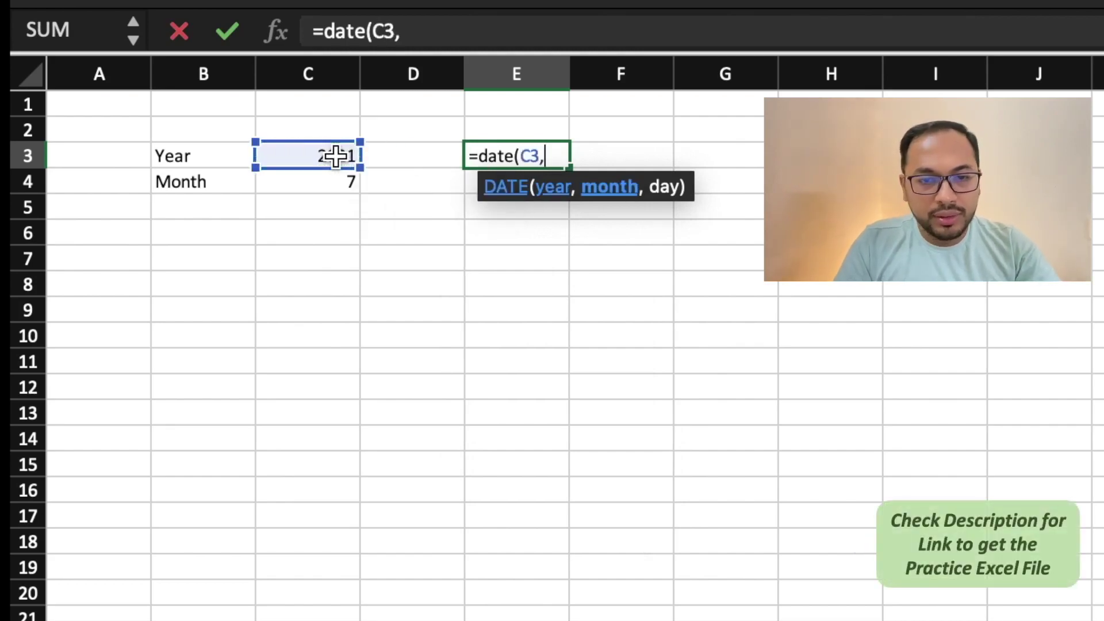
click(308, 184)
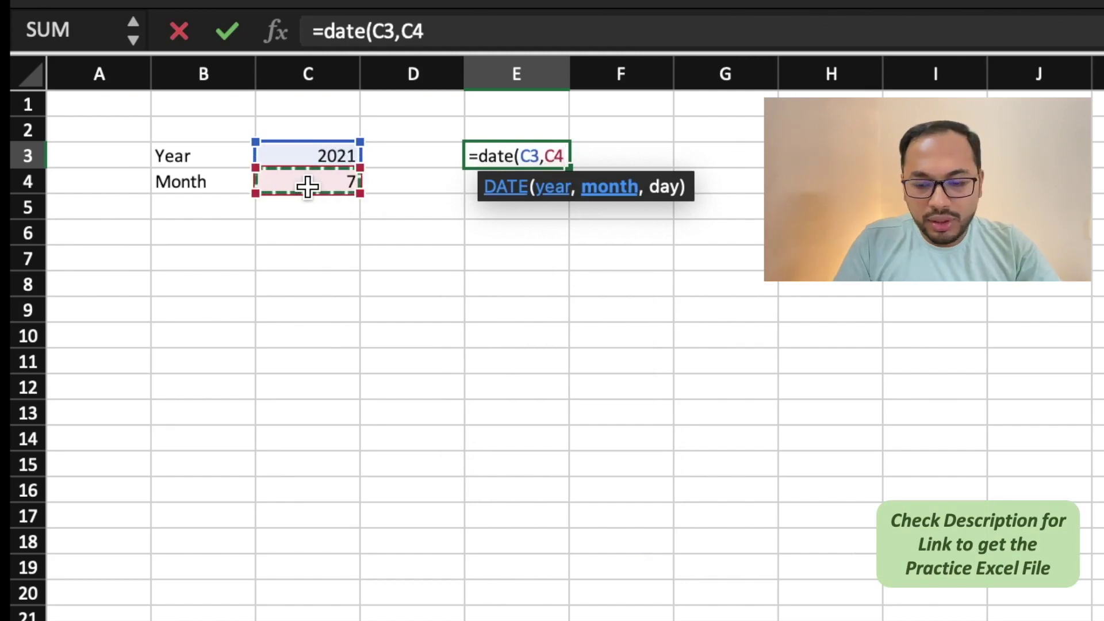
text(,)
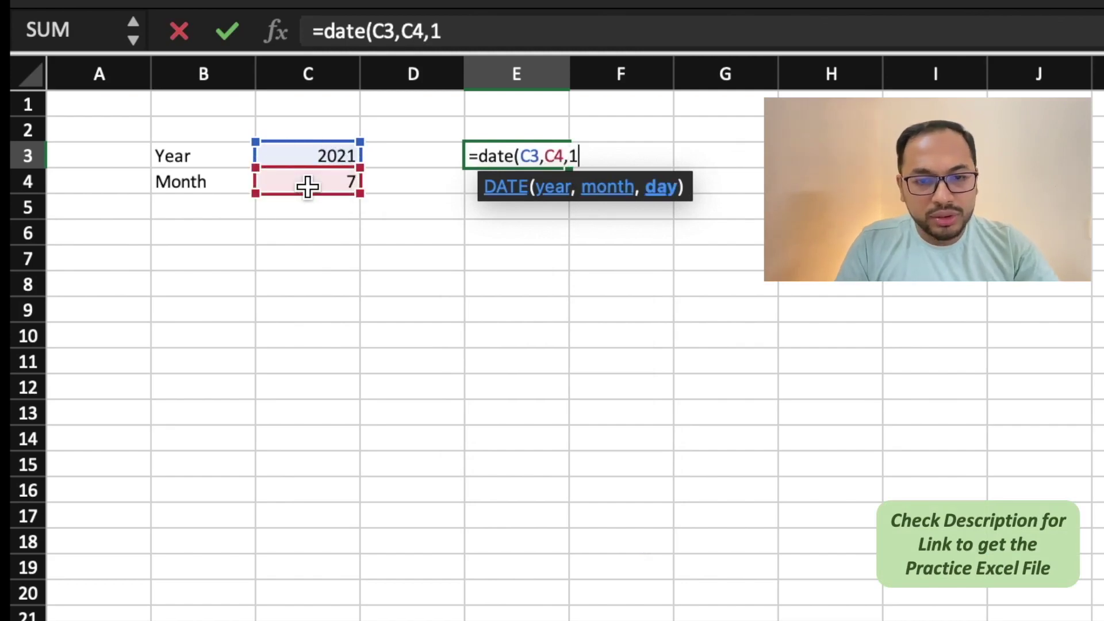
text(1))
key(Return)
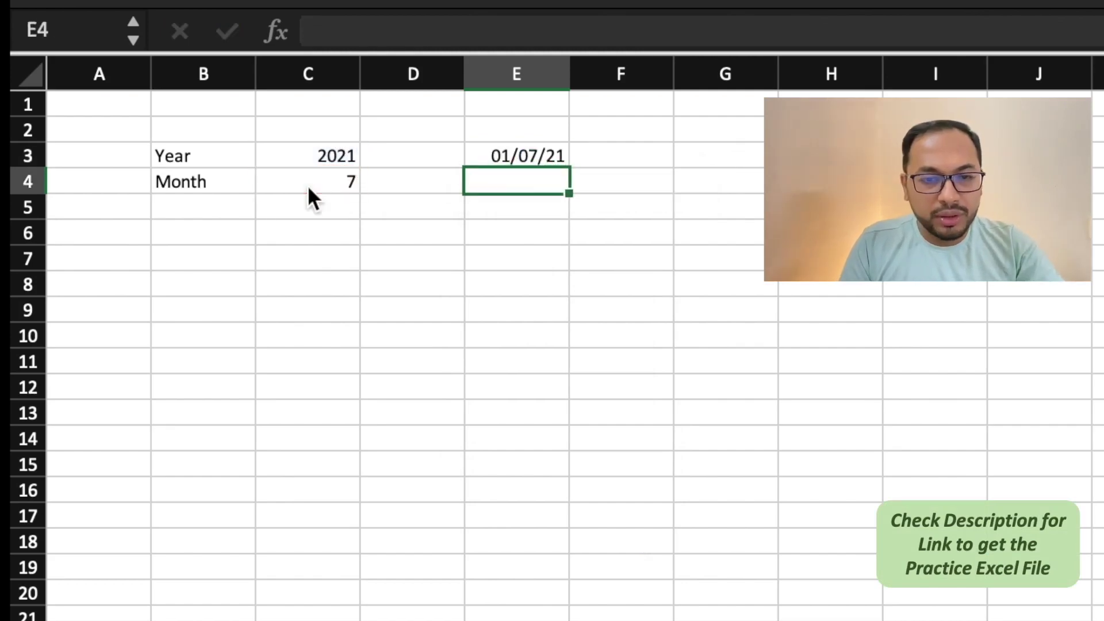
- Test E3 by changing the year to 2022, then restore it to 2021
click(316, 153)
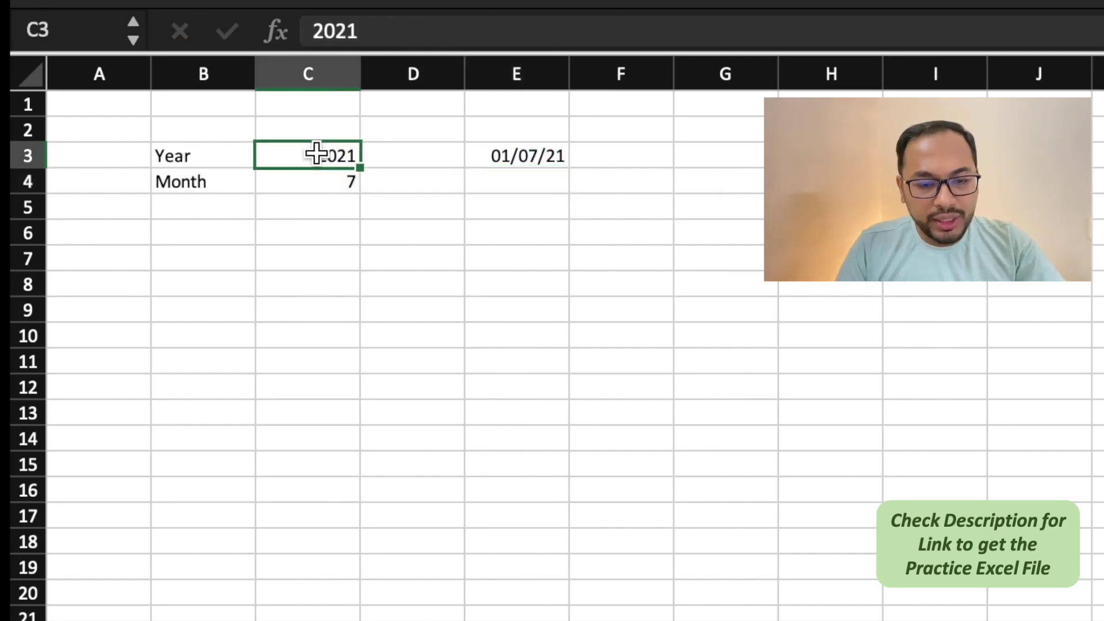
text(2022)
key(Return)
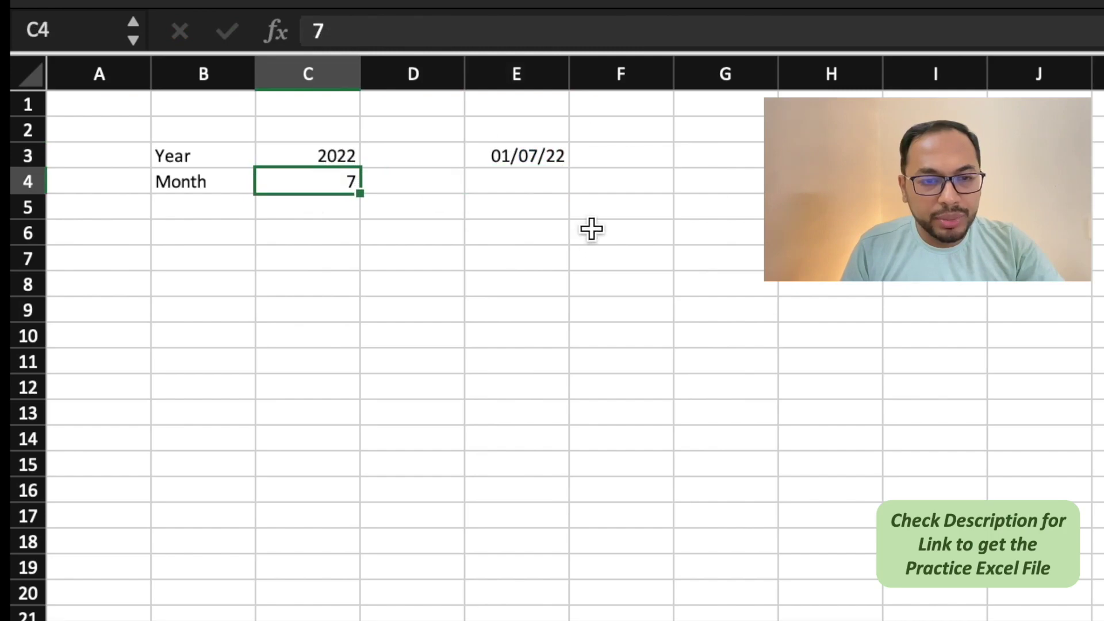
click(330, 155)
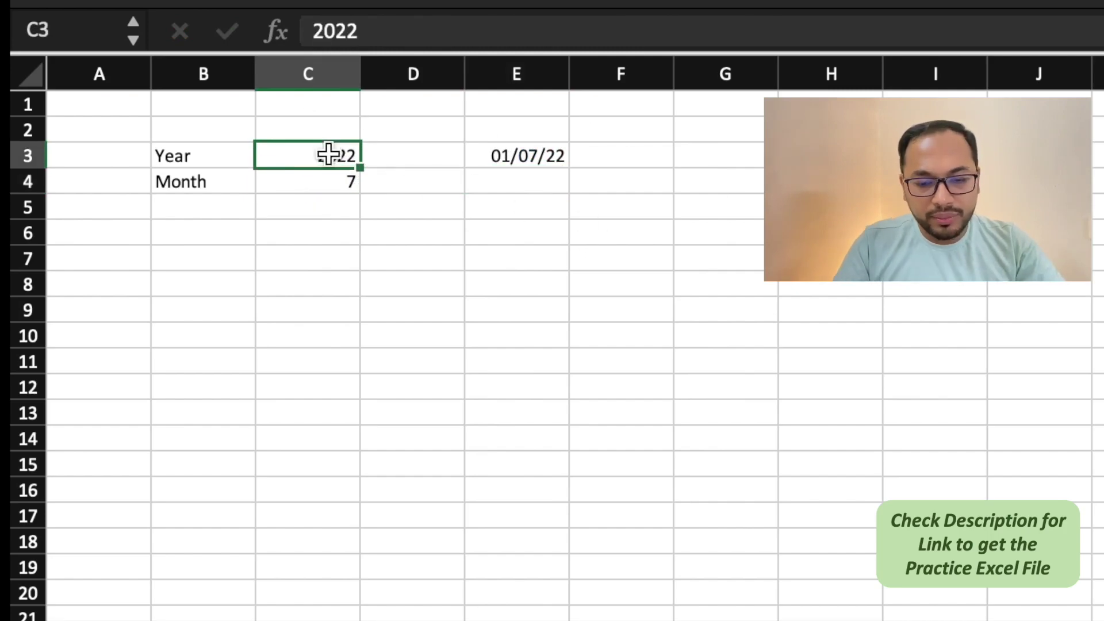
text(2021)
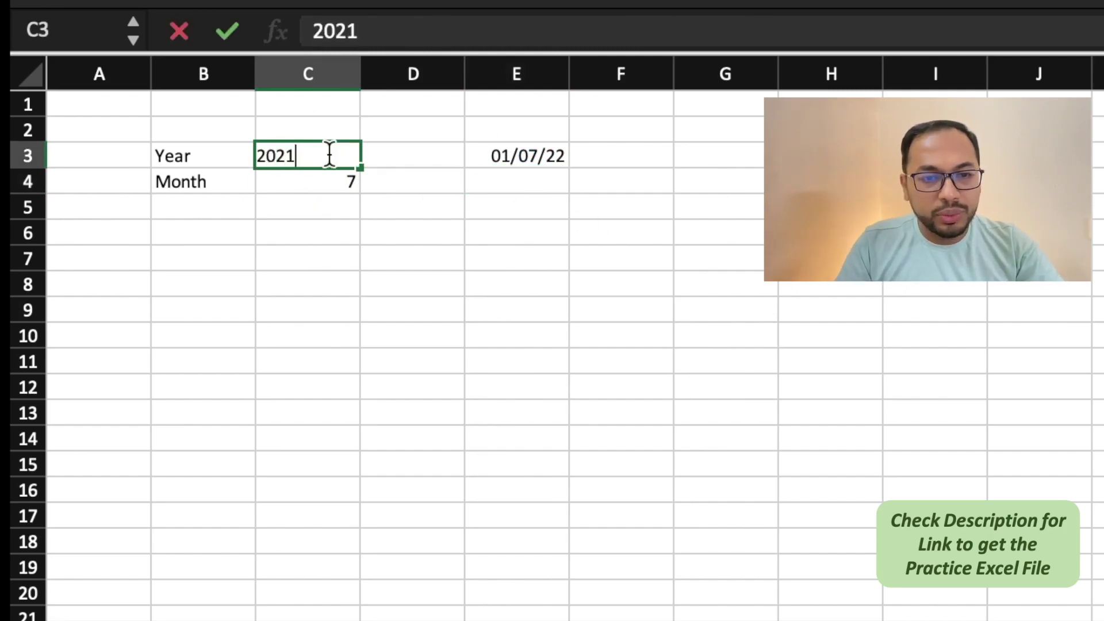
key(Return)
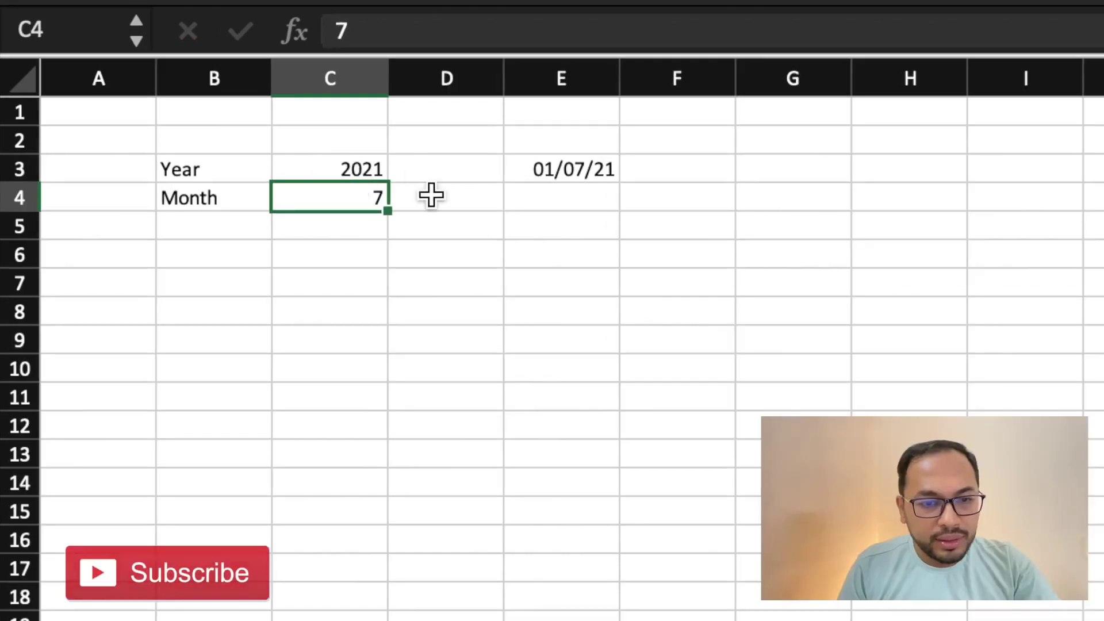
- Merge B6:H6 into a single title cell
drag(180, 254, 914, 253)
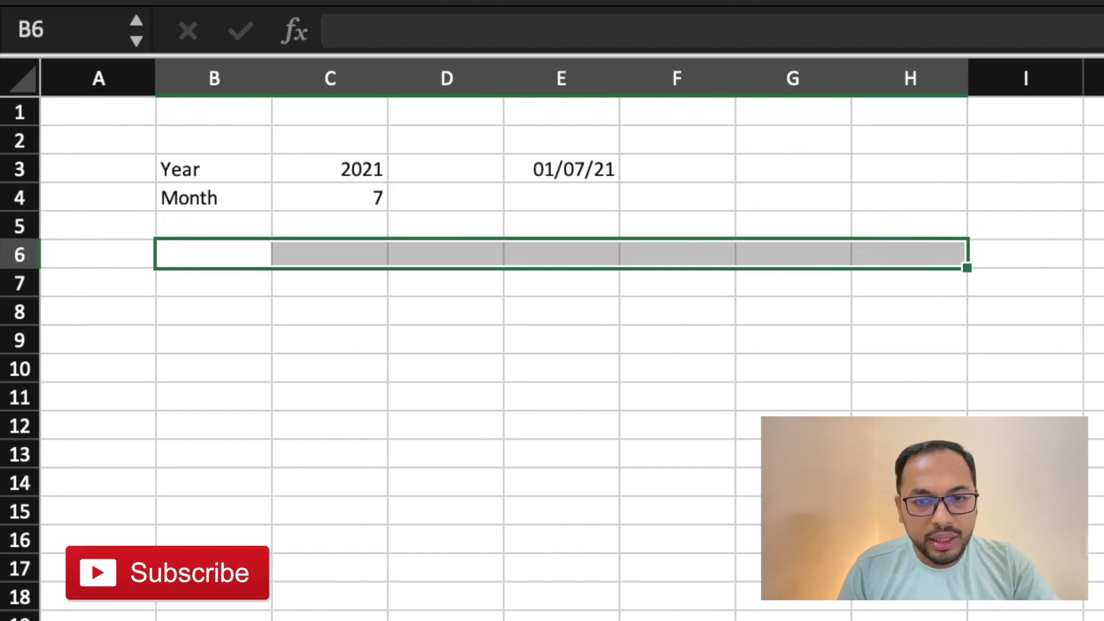
key(alt+h)
key(m)
key(c)
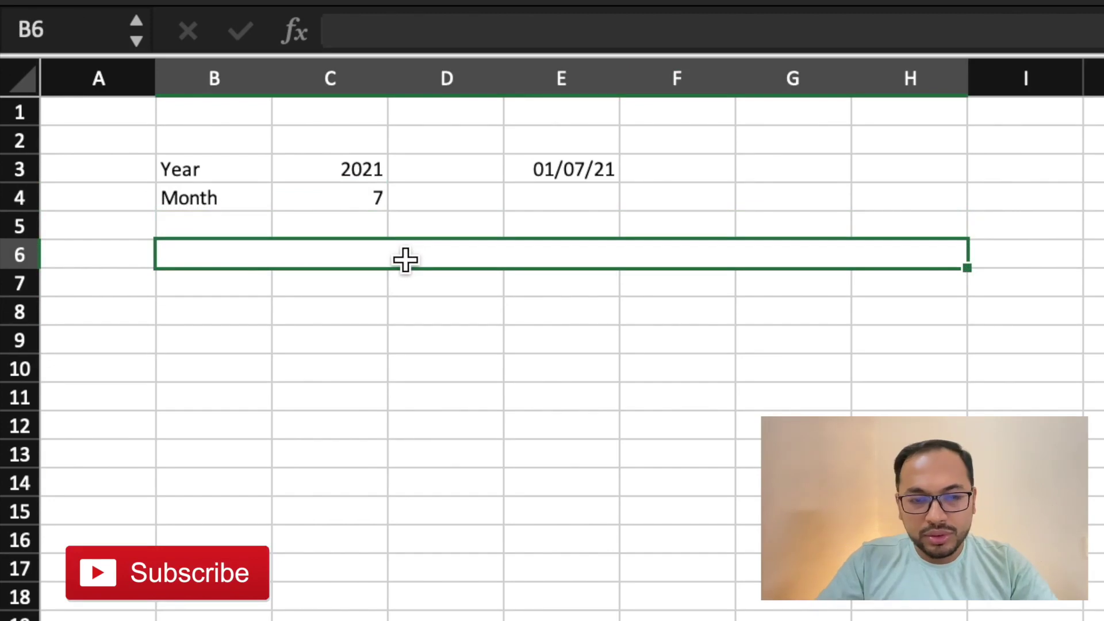
- Type the title formula =TEXT(DATE(C3,C4,1),"mmmm")&" "& into B6
text(=text()
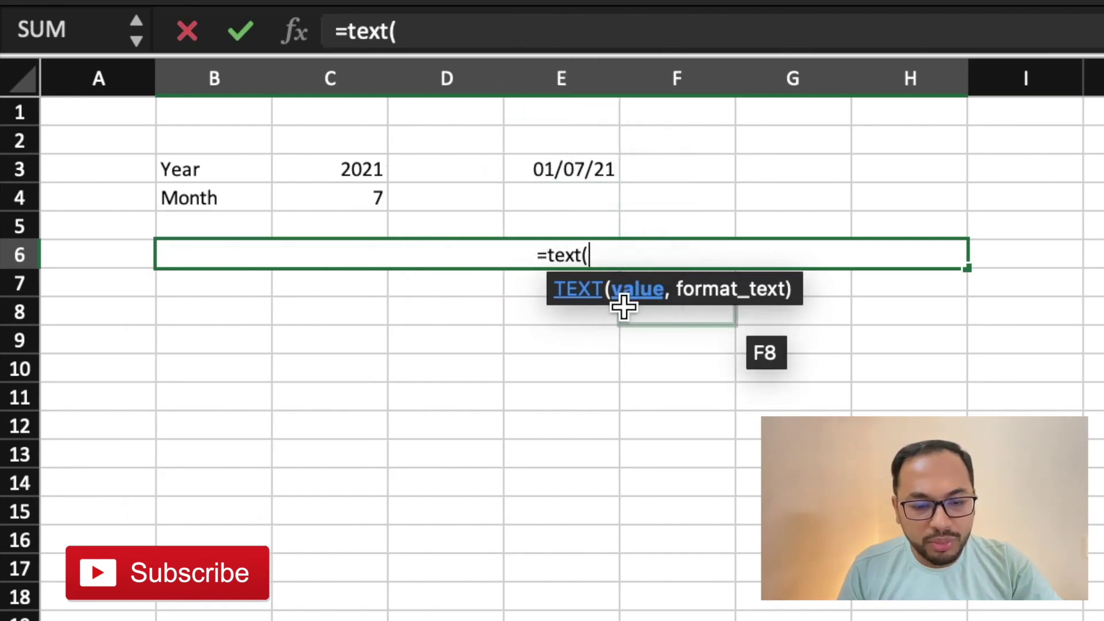
text(date()
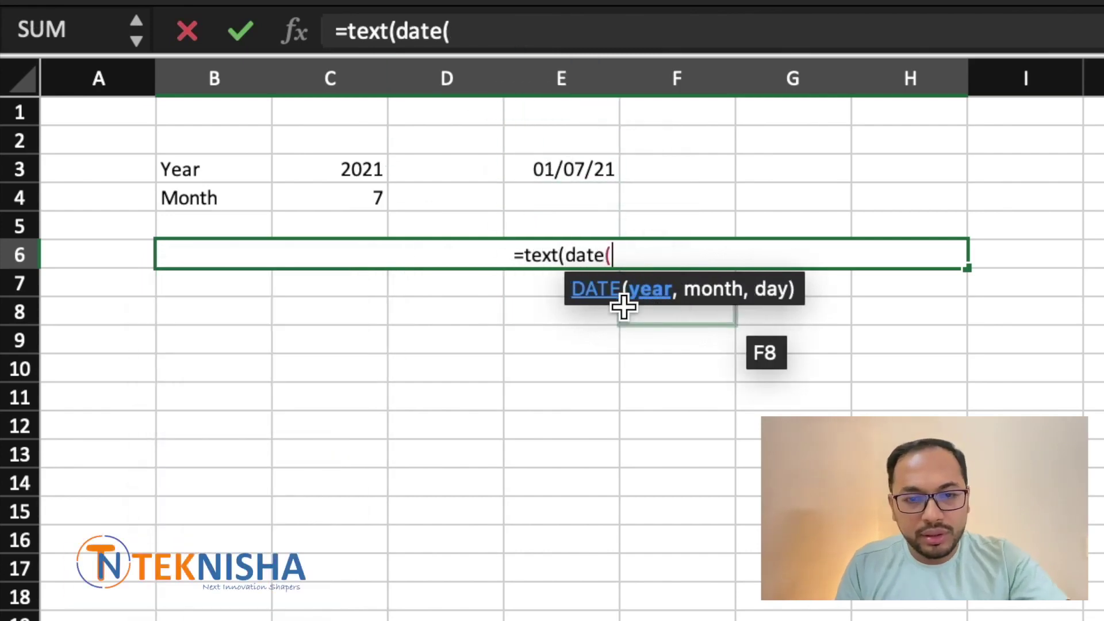
click(367, 170)
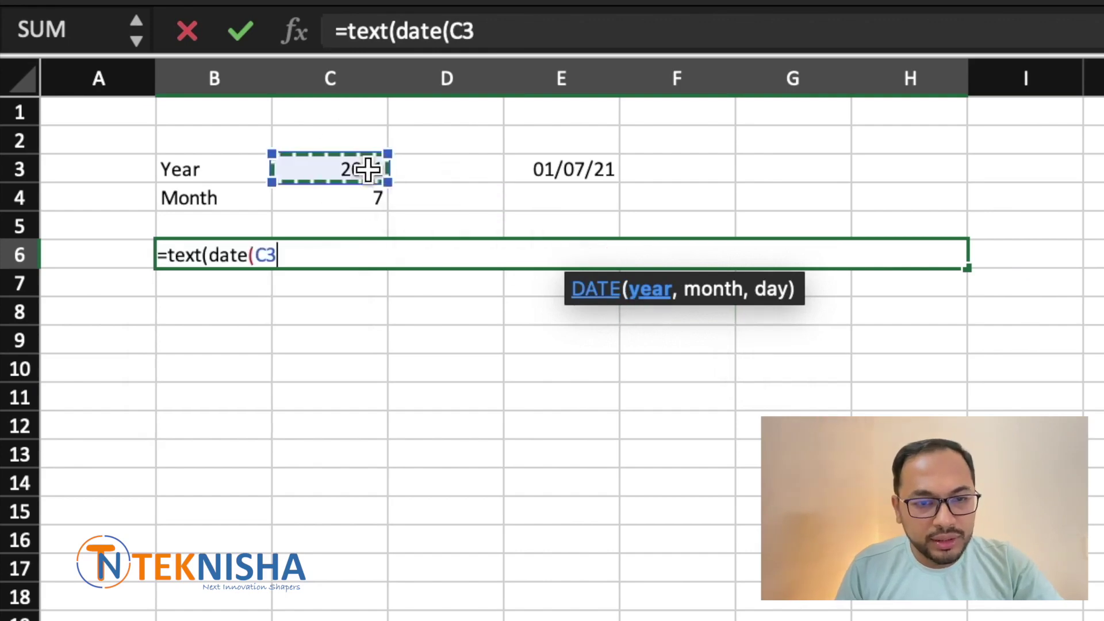
text(,)
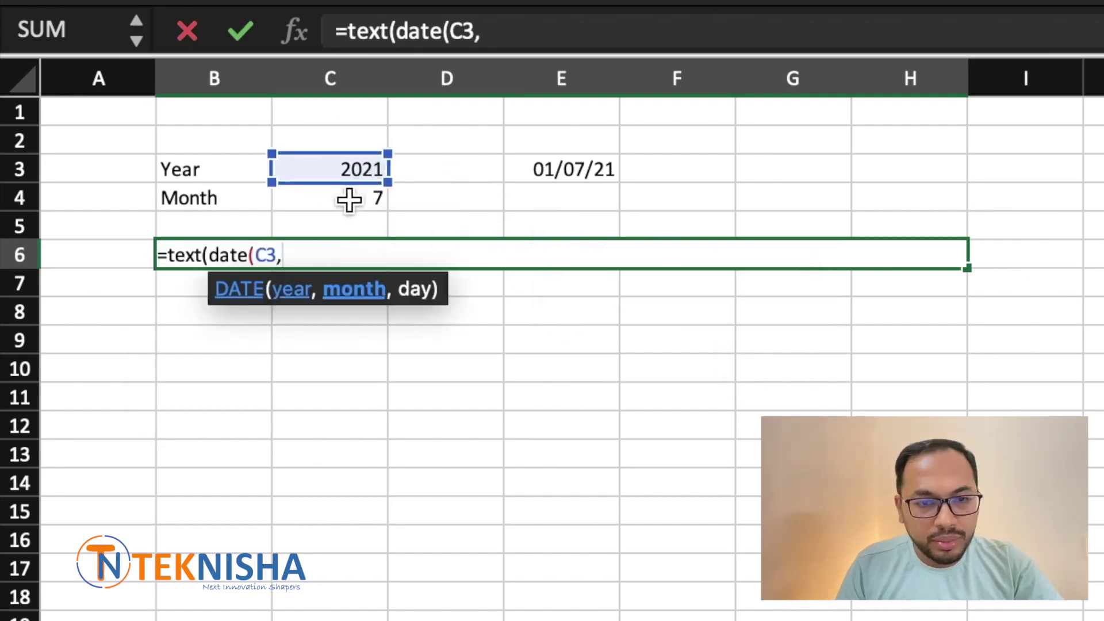
click(350, 198)
text(,1)
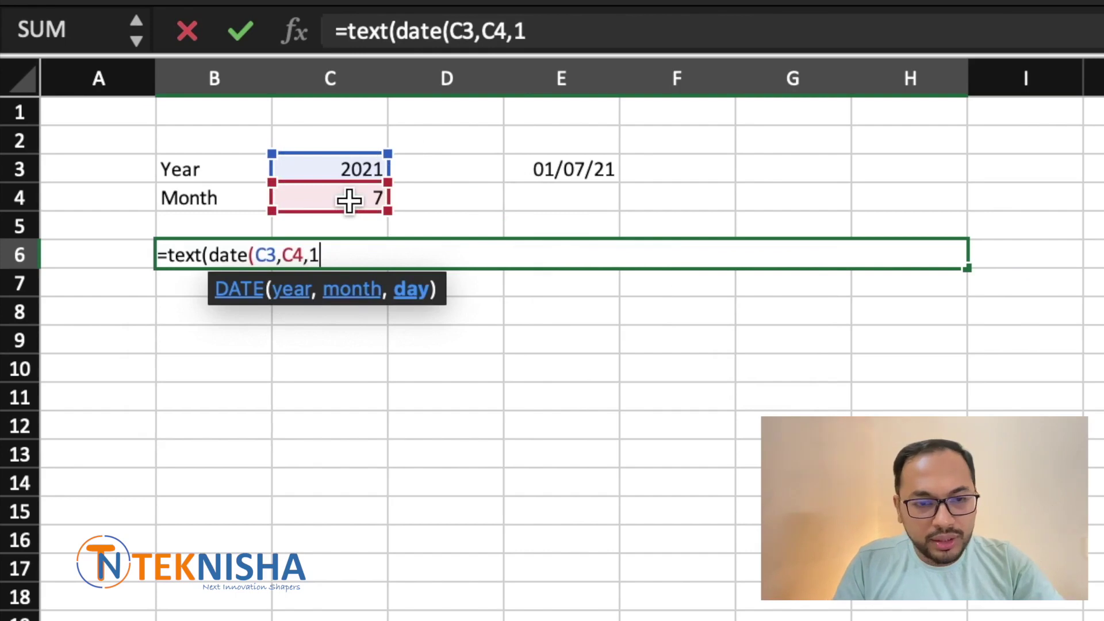
text())
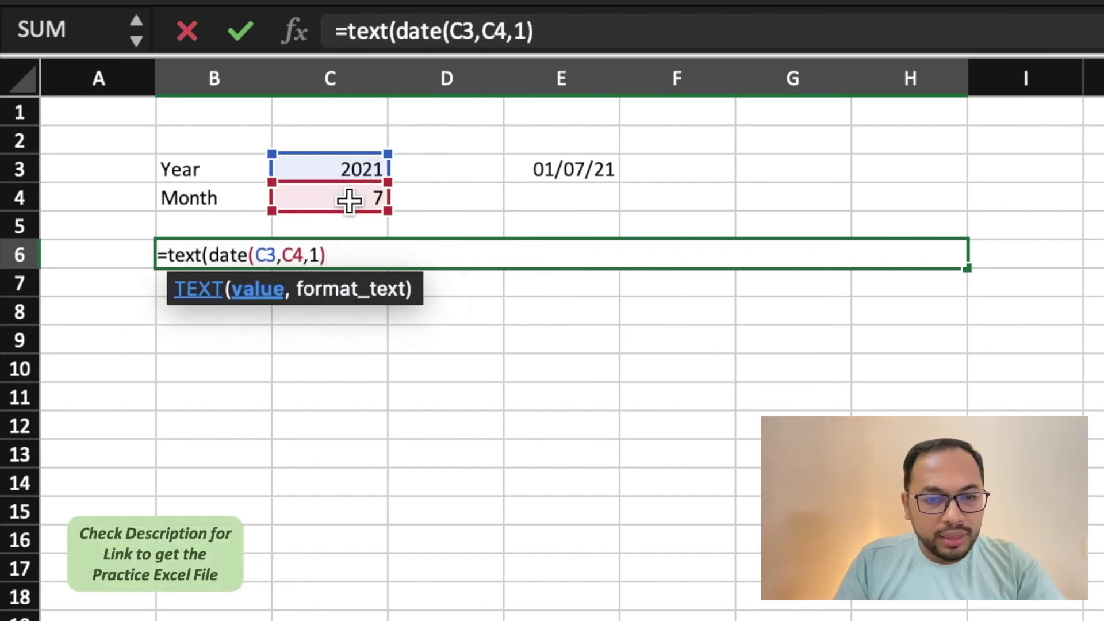
text(,)
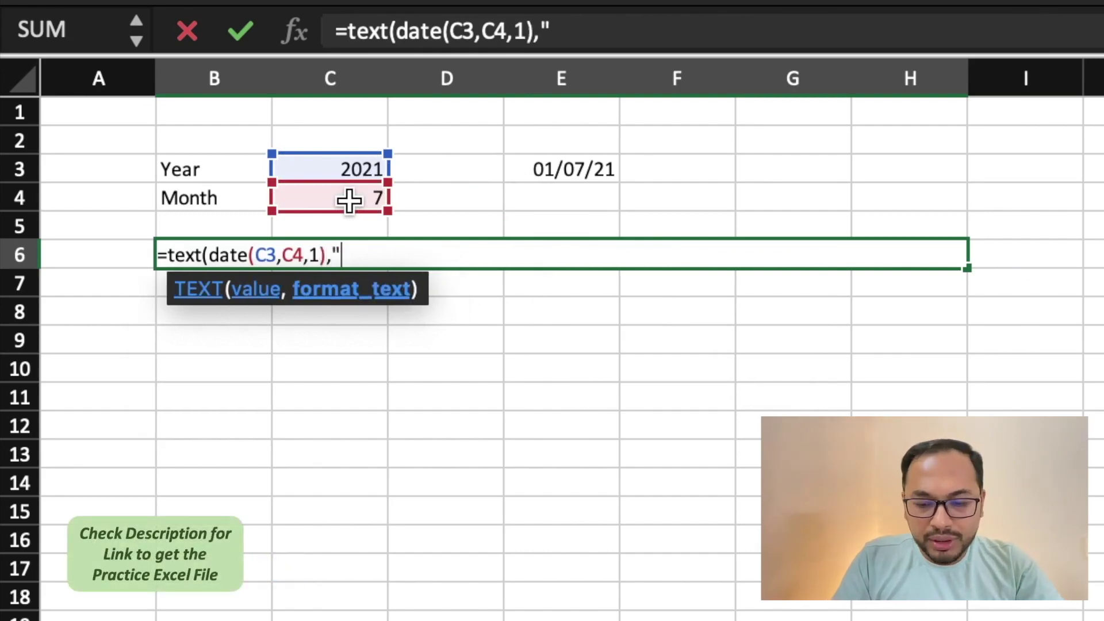
text("mmmm)
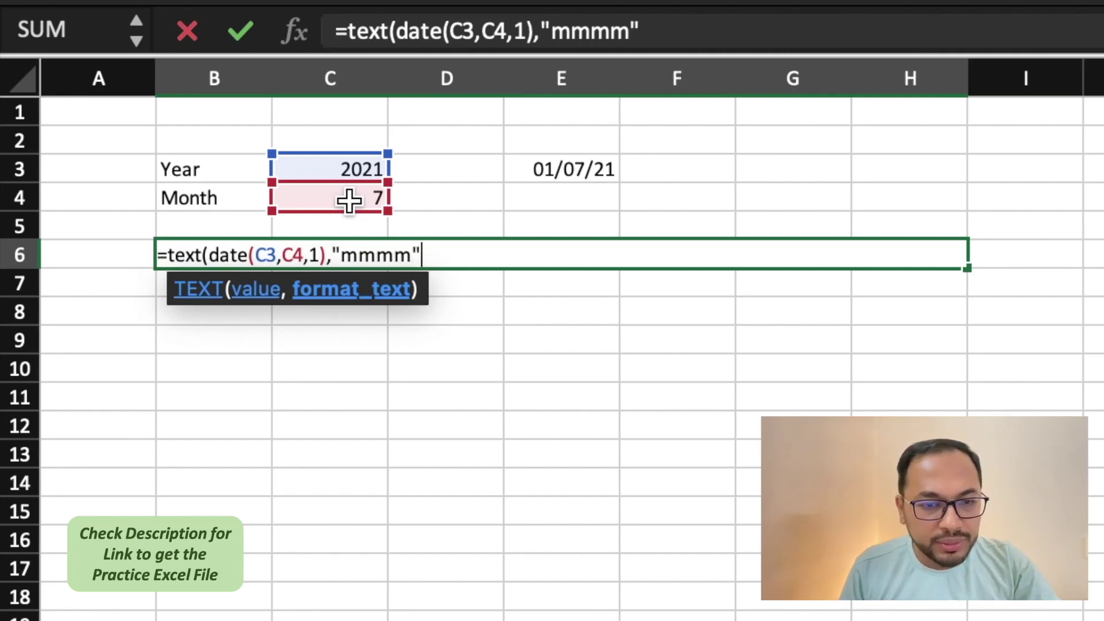
text("))
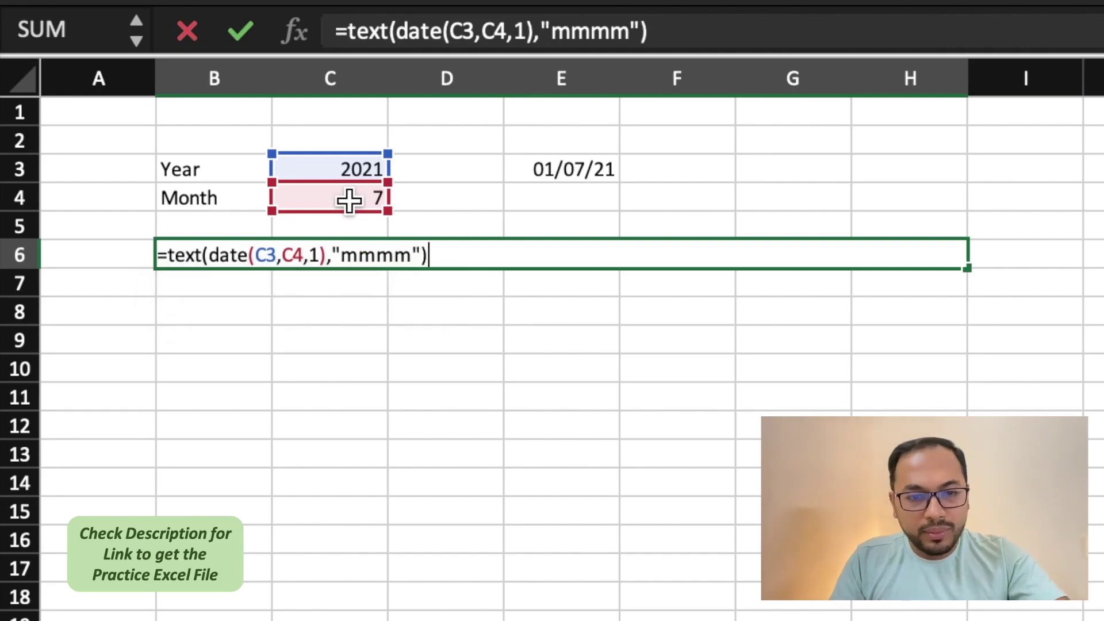
text(&)
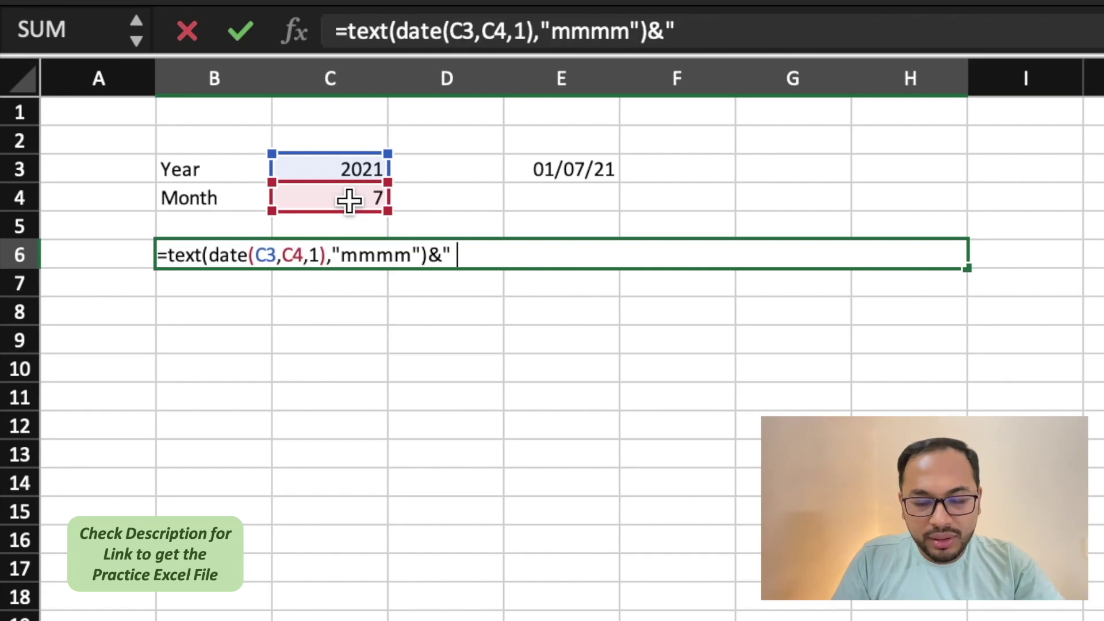
text(" "&)
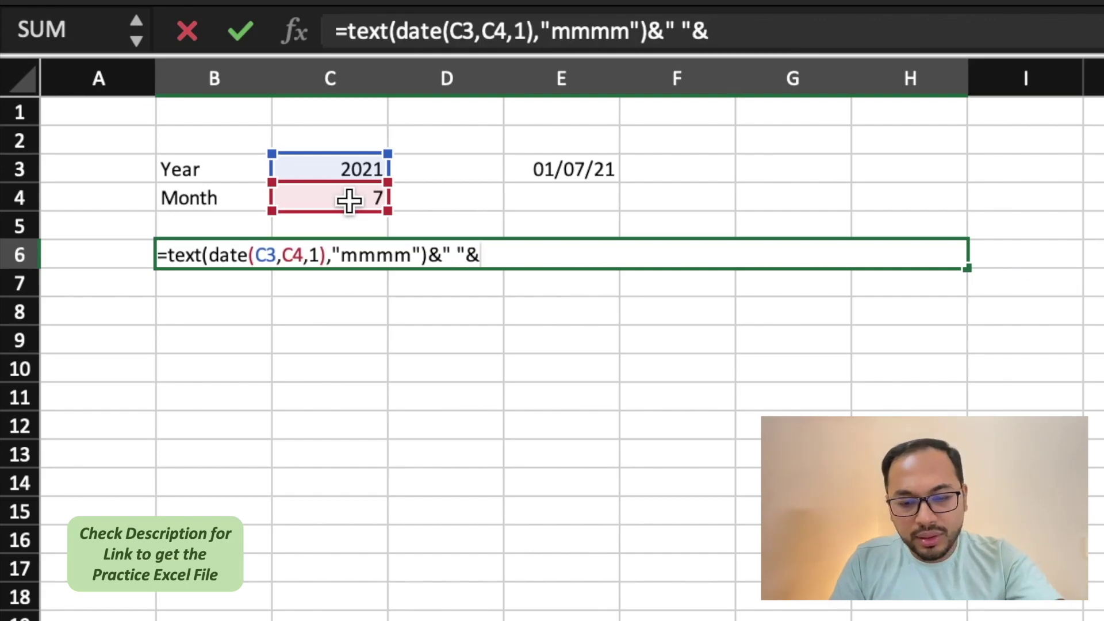
- Append C3 to finish the title formula so B6 reads July 2021
click(341, 167)
key(Return)
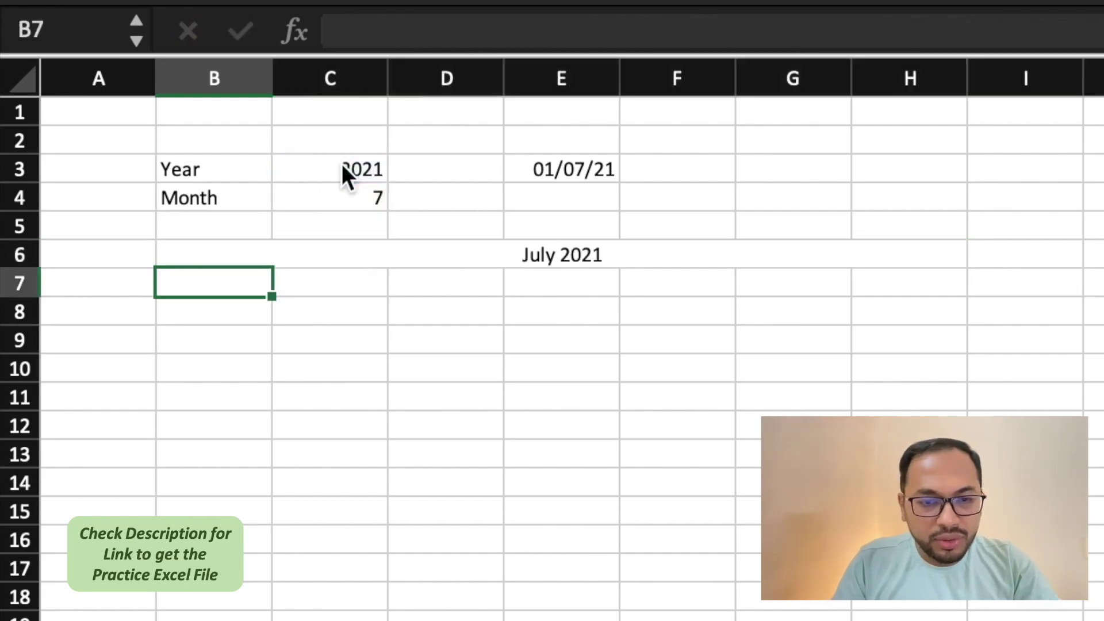
key(Up)
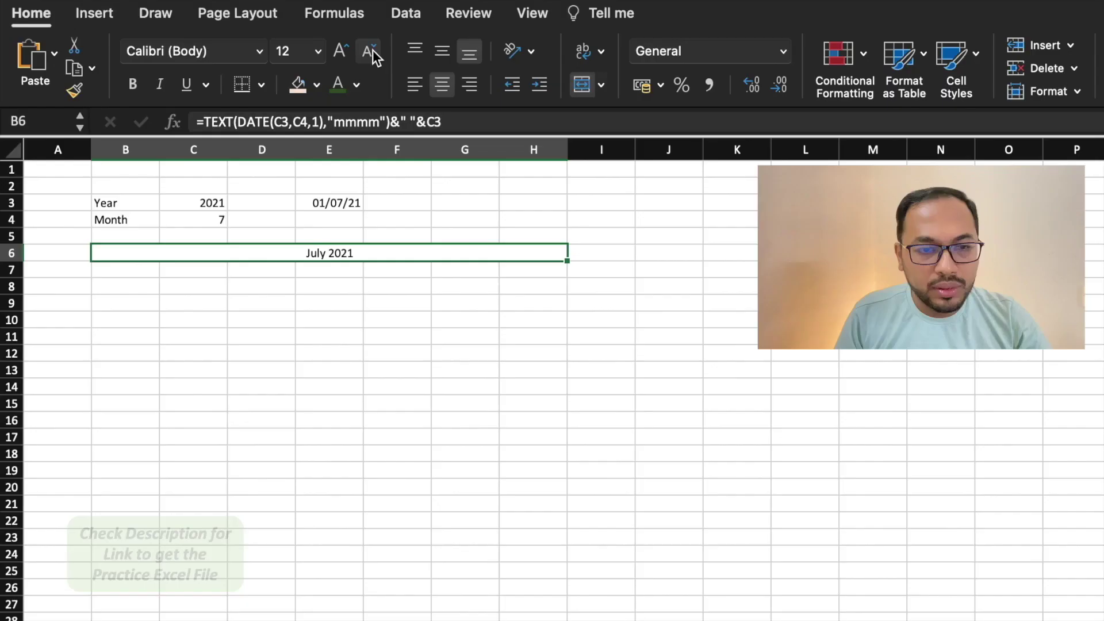
- Format the title at 24 pt, bold, with a light peach fill
click(317, 52)
click(303, 309)
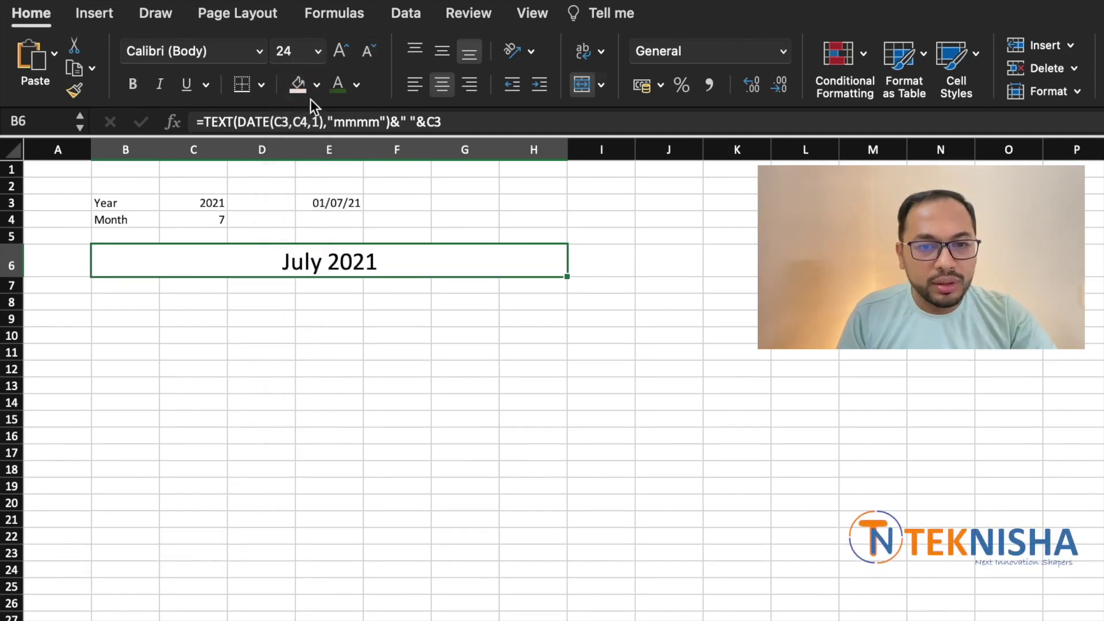
click(298, 88)
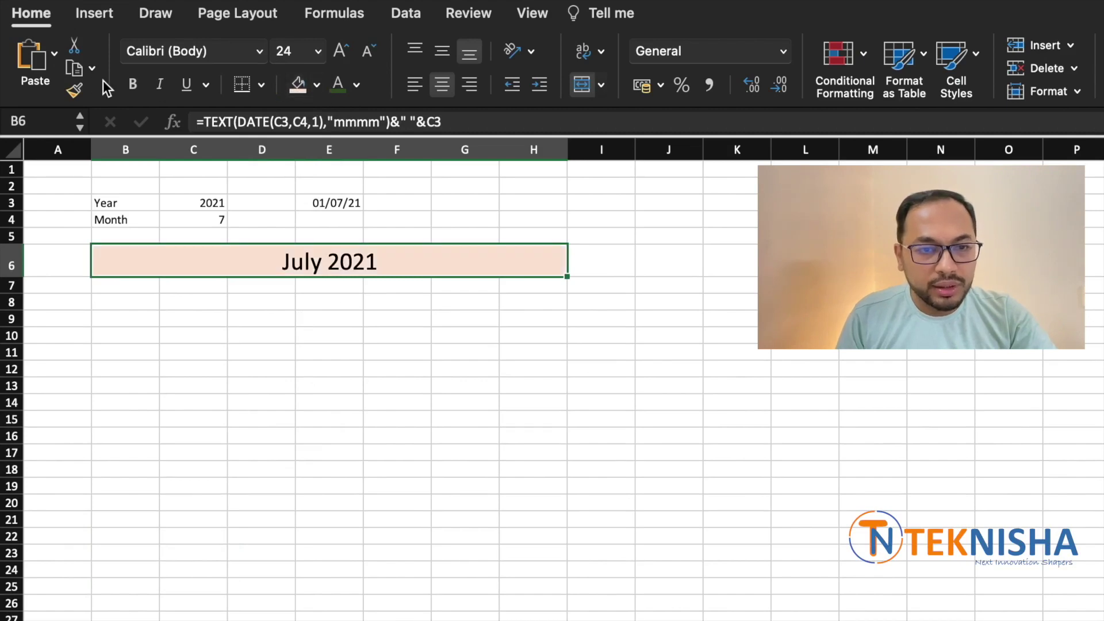
click(132, 85)
click(214, 221)
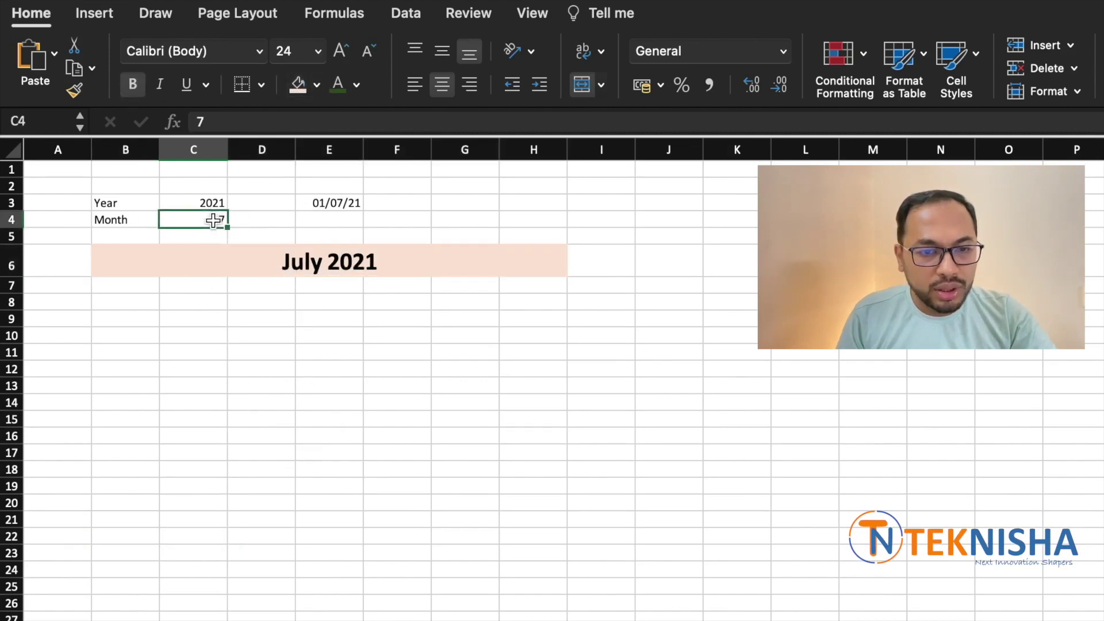
text(9)
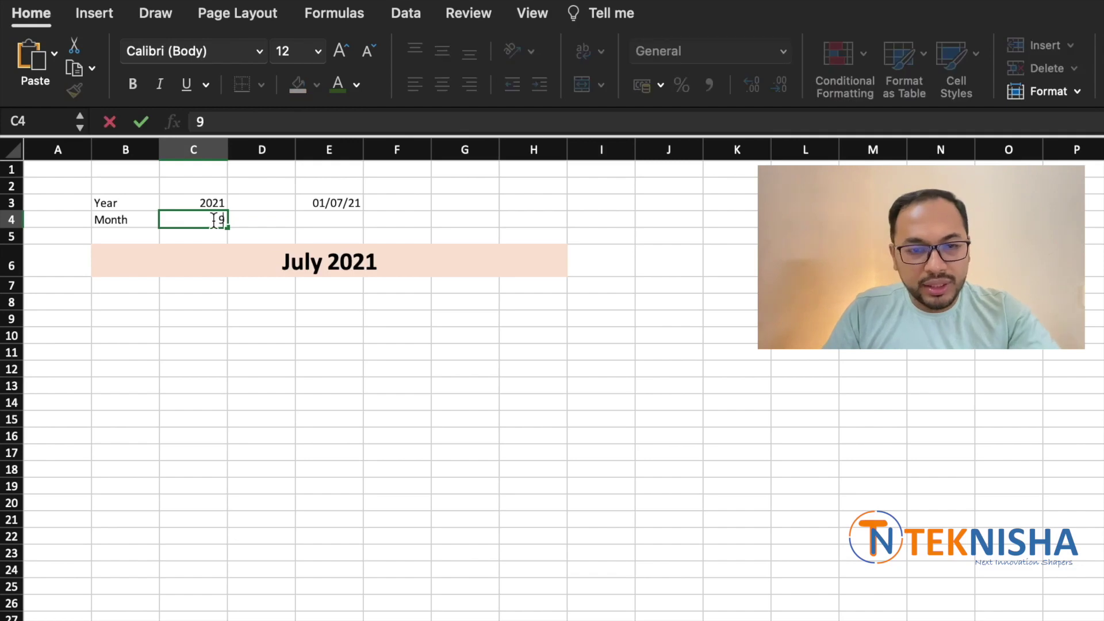
key(Return)
click(213, 219)
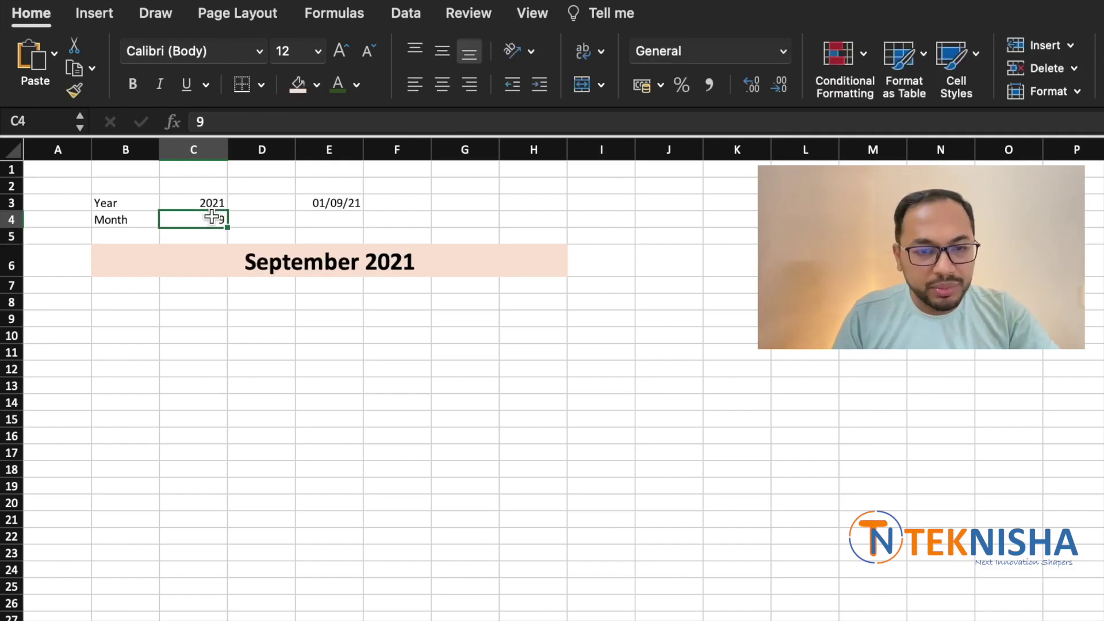
text(10)
key(Return)
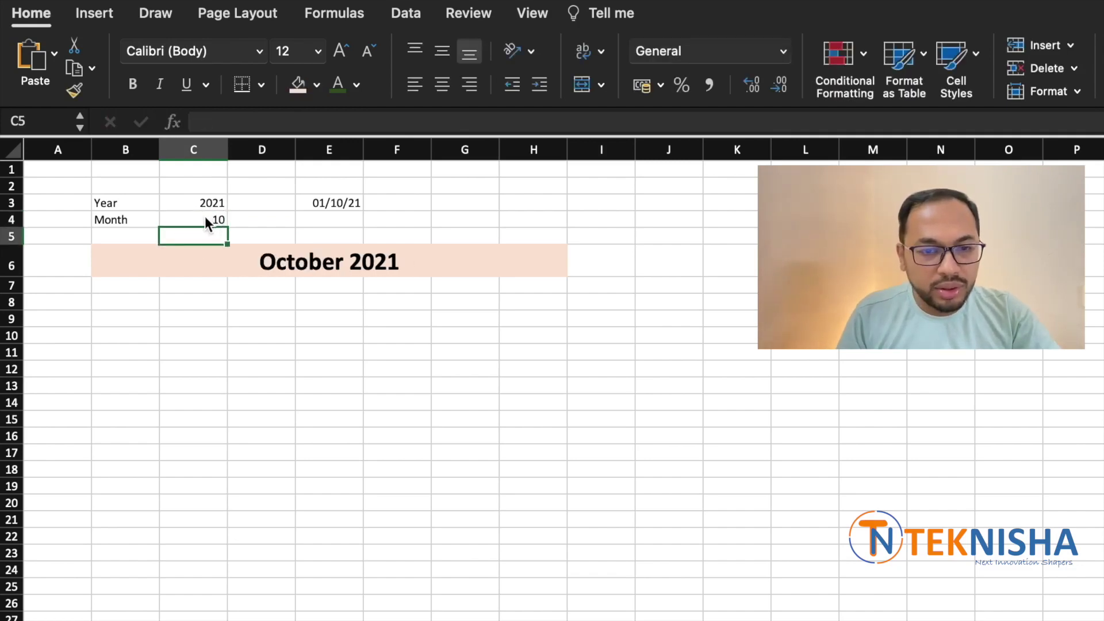
click(204, 216)
text(7)
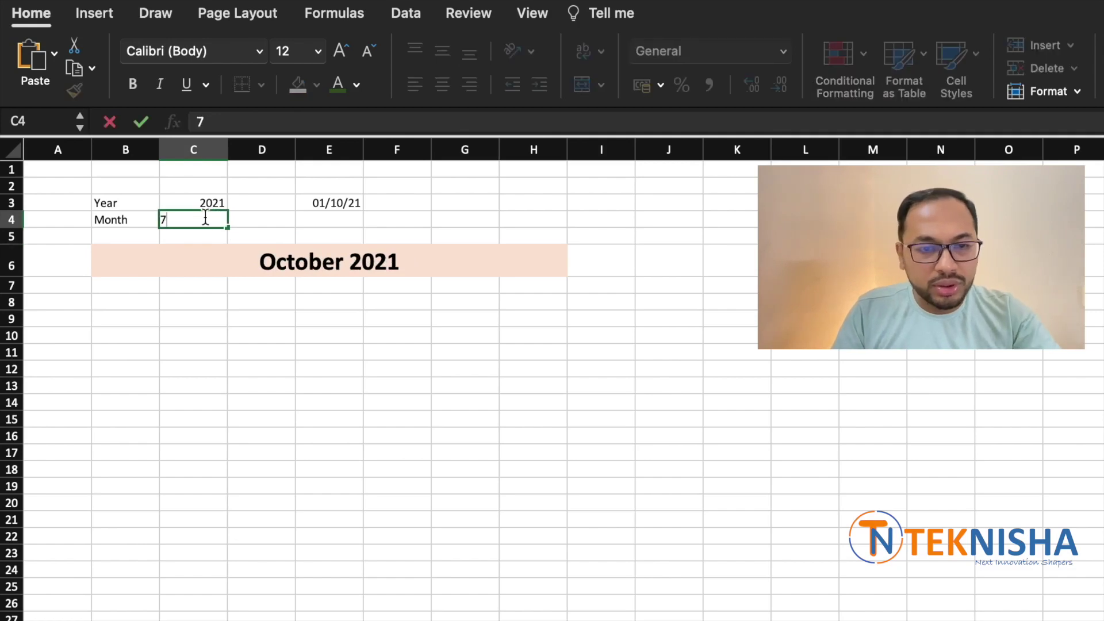
key(Return)
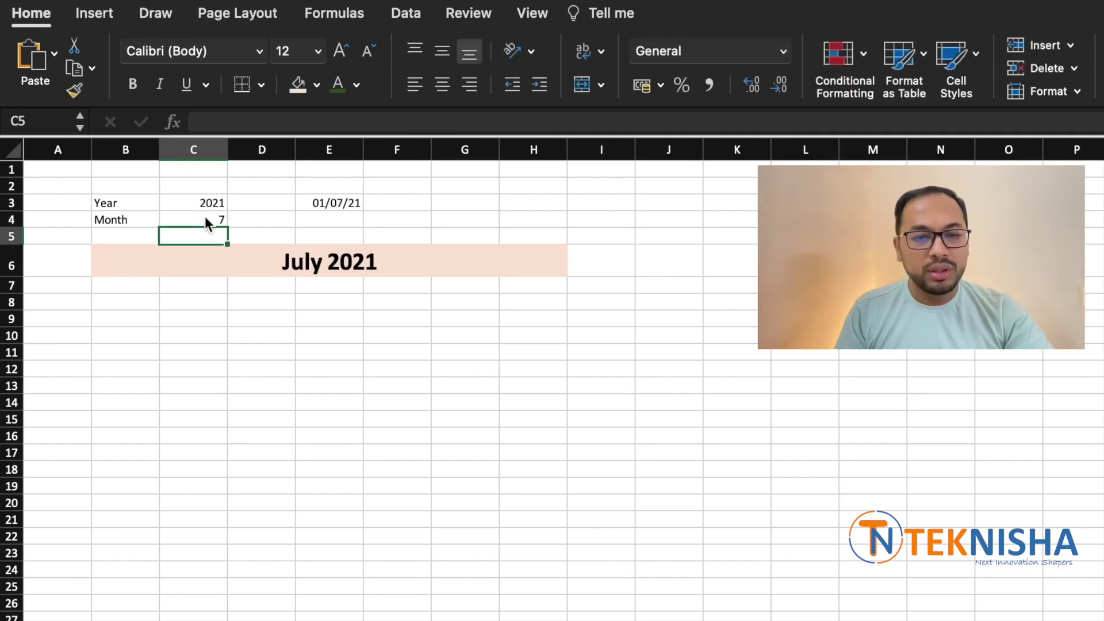
click(127, 290)
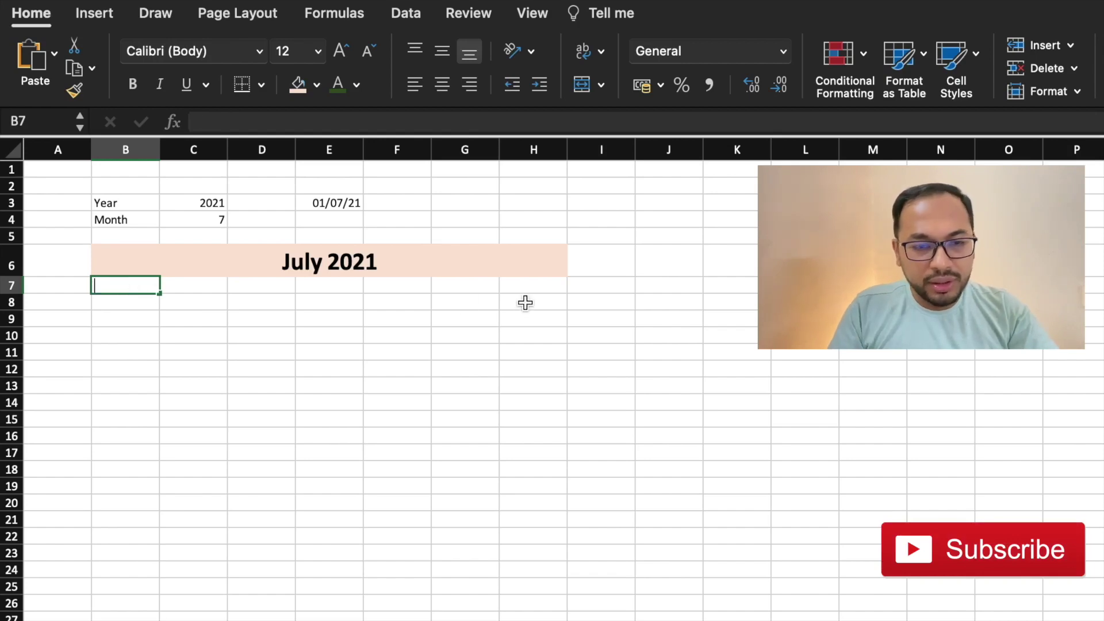
- Enter weekday headings S, M, T, W, Th, F, Sa across B7:H7
text(S)
key(Return)
key(Up)
key(Right)
text(M)
key(Tab)
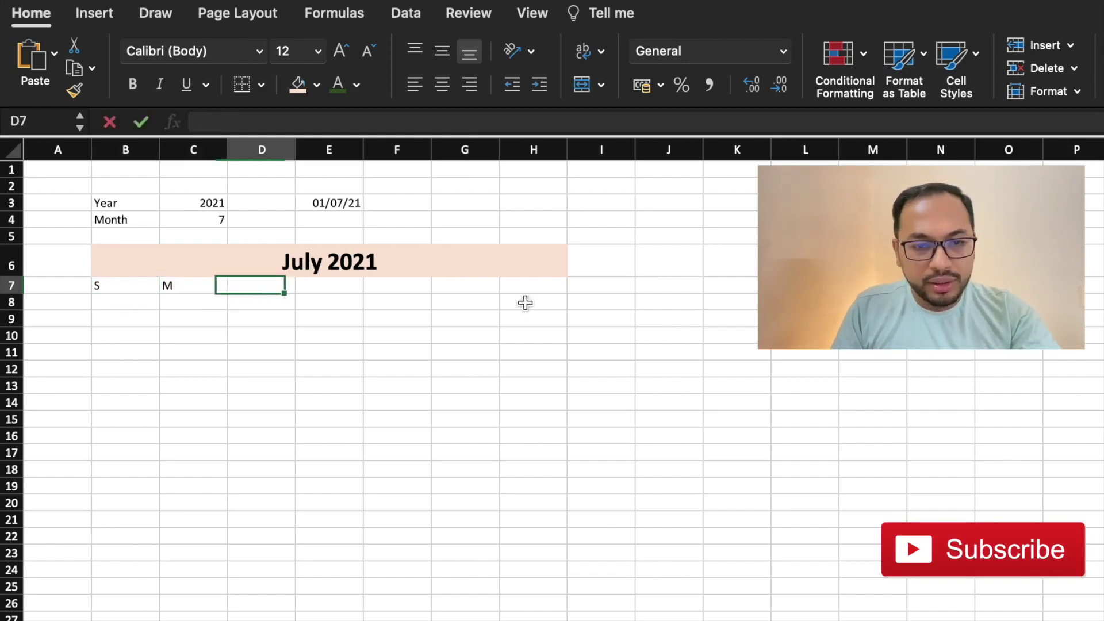
text(T)
key(Tab)
text(W)
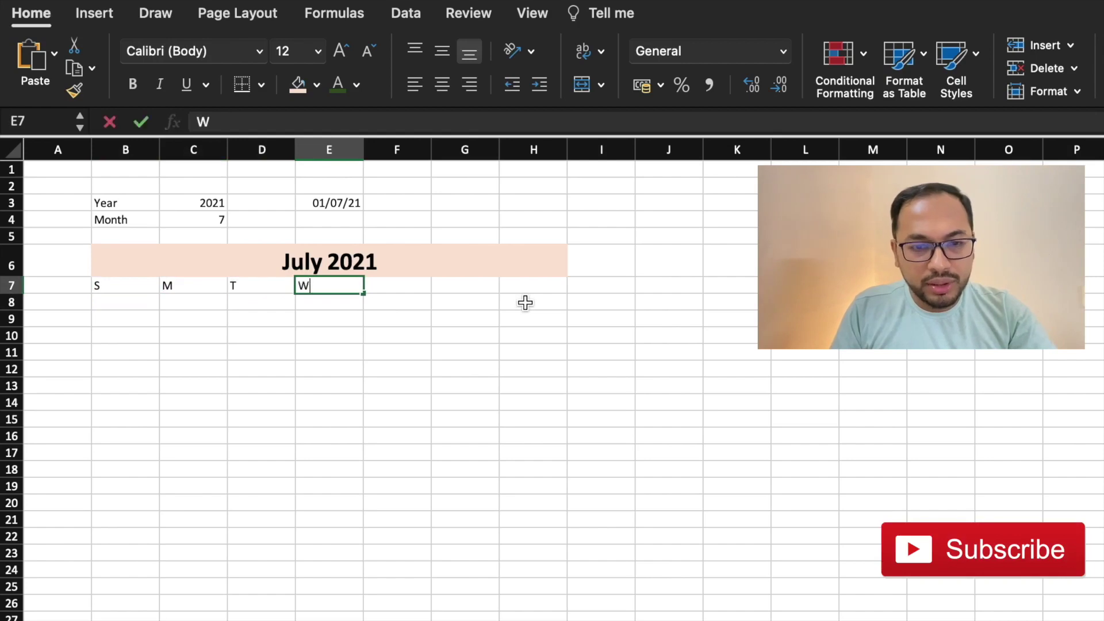
key(Tab)
text(Th)
key(Tab)
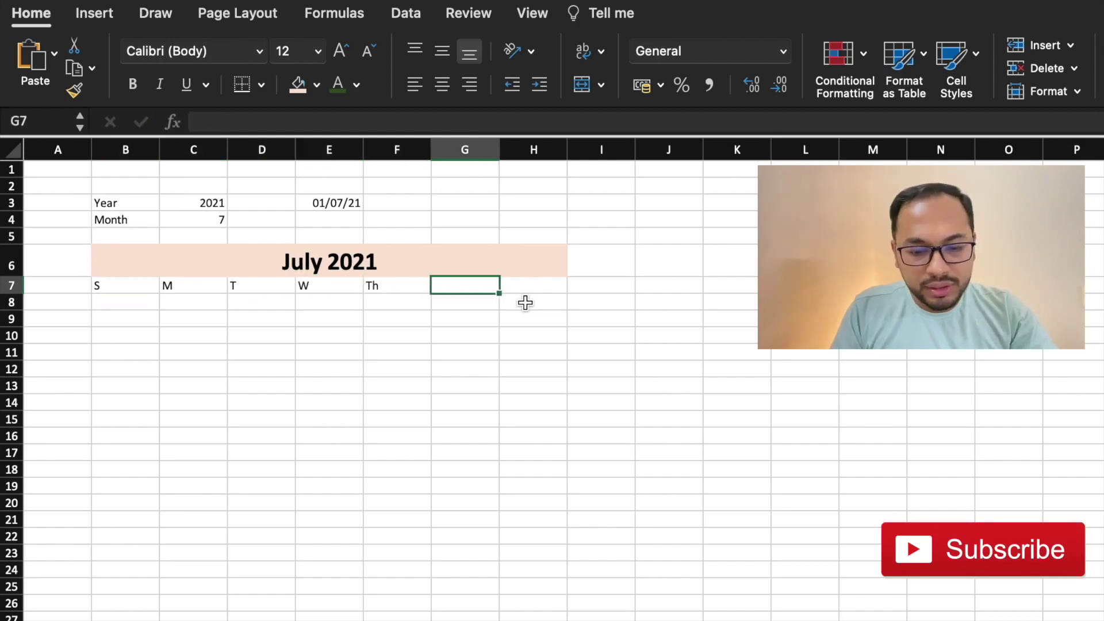
text(F)
key(Tab)
text(Sa)
key(Return)
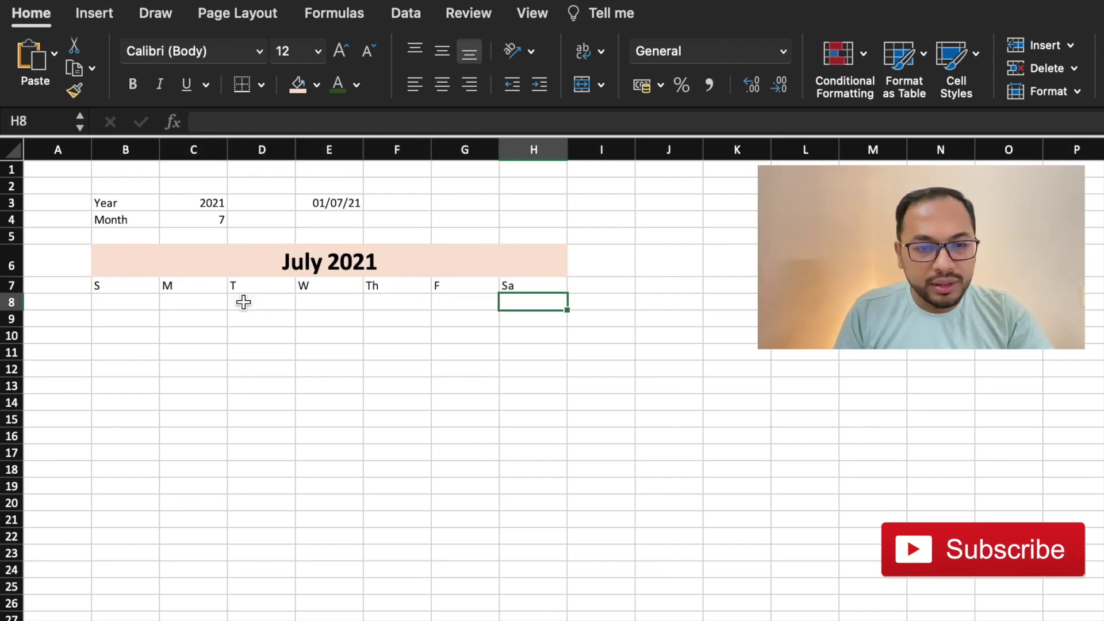
- Center and bold the weekday headings in B7:H7
drag(95, 286, 545, 279)
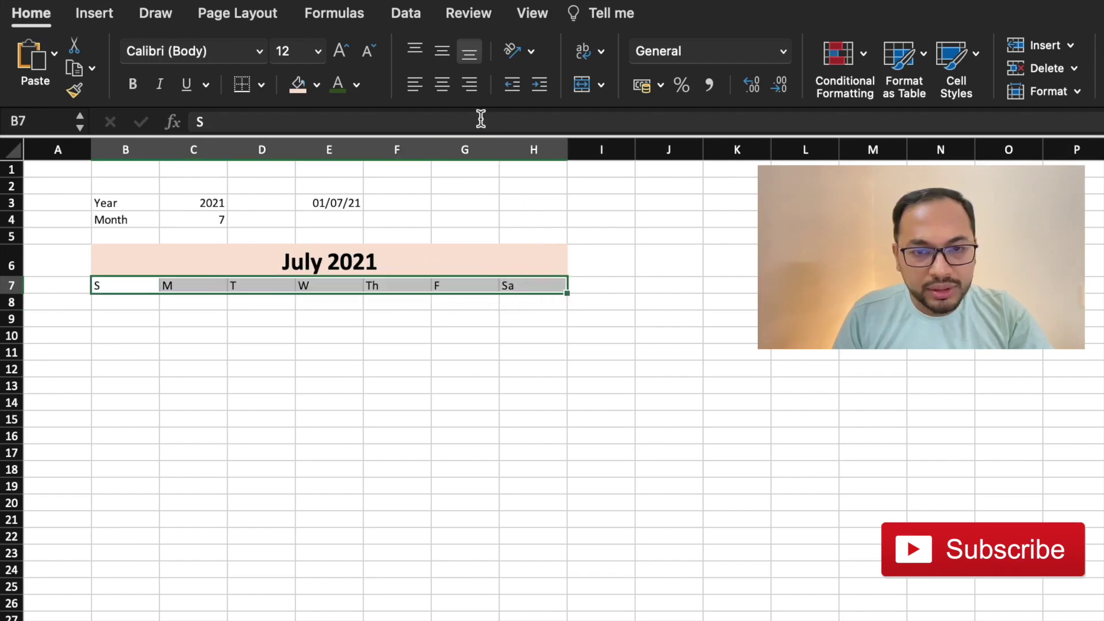
click(442, 85)
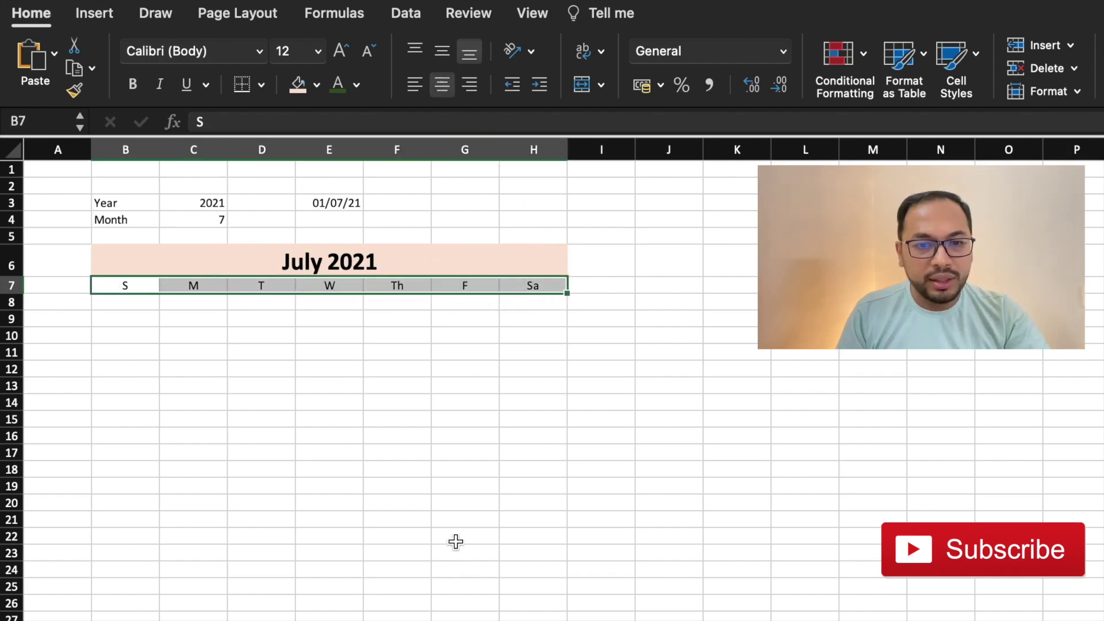
click(133, 86)
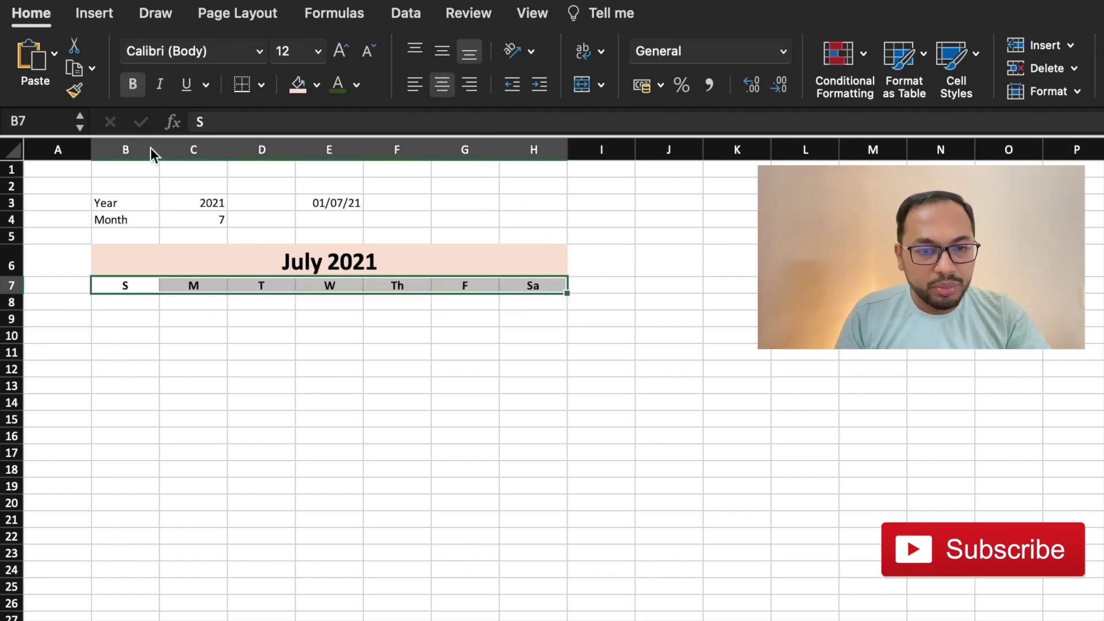
click(315, 416)
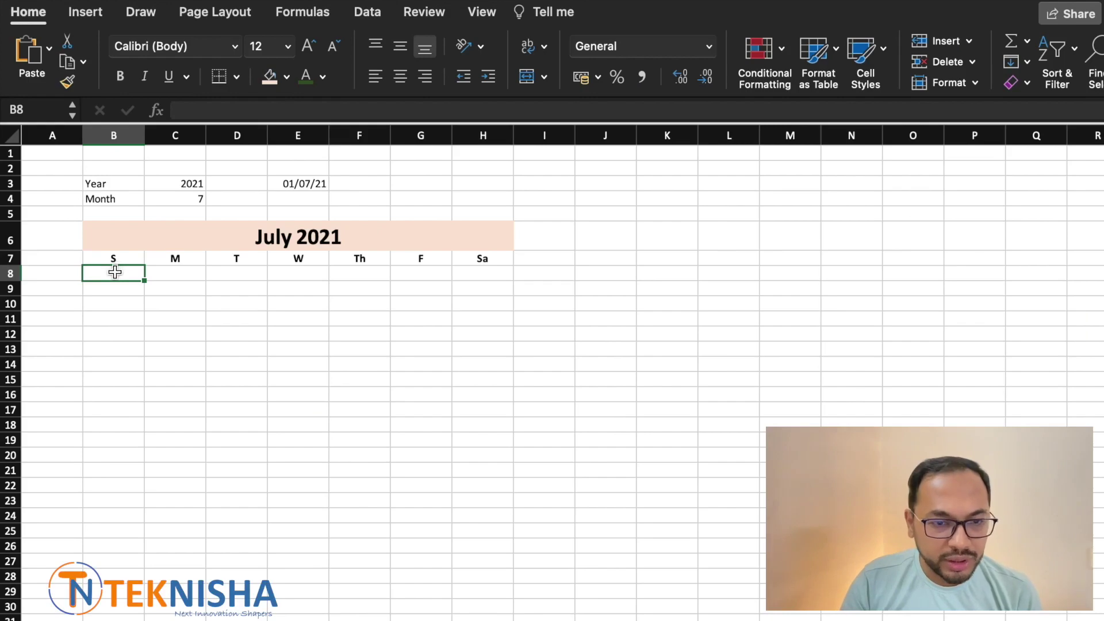
drag(115, 272, 472, 352)
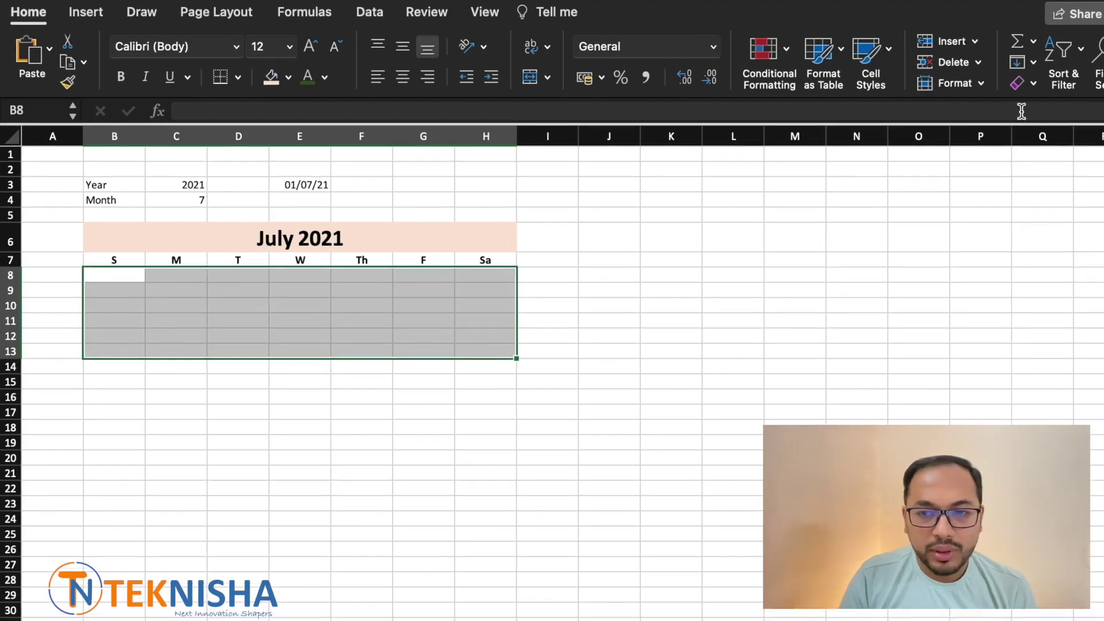
- Set rows 8–13 to height 40, then adjust them to height 50
click(975, 84)
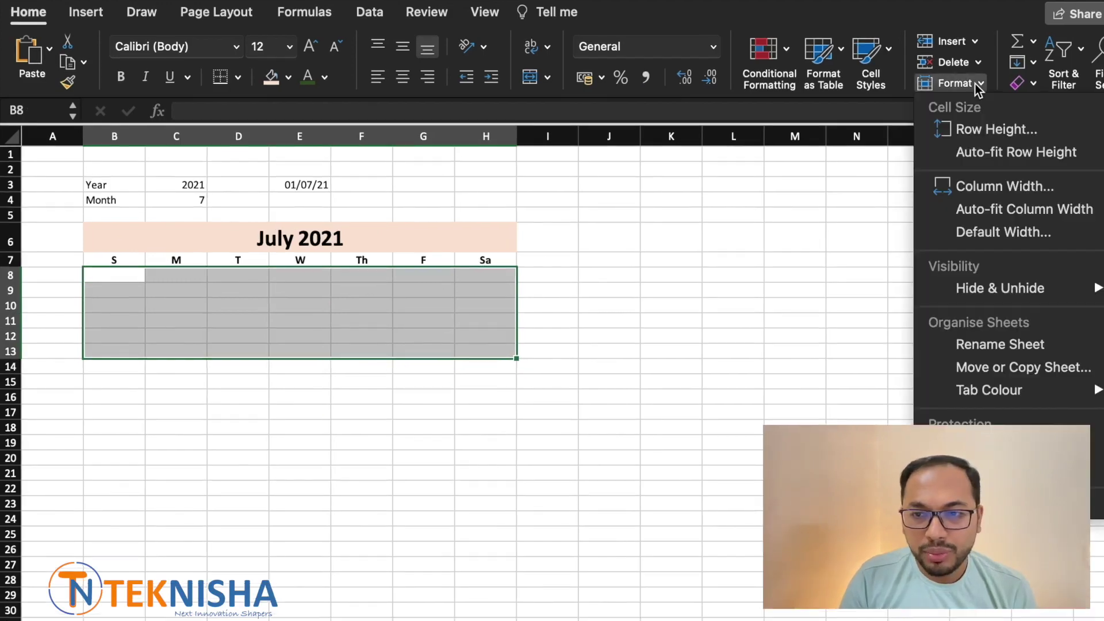
click(987, 130)
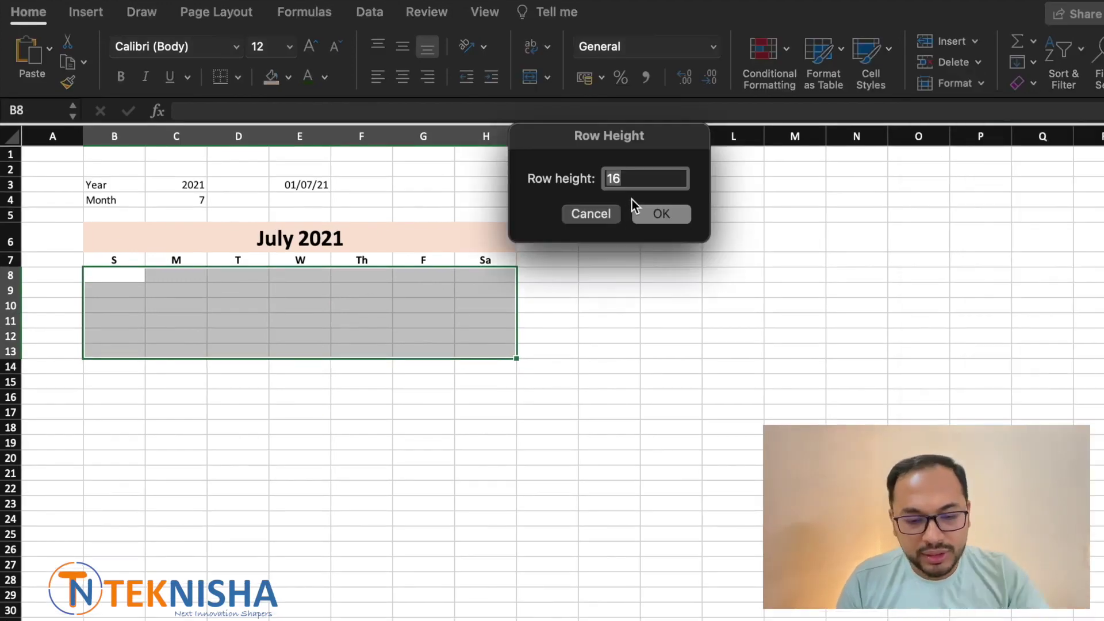
text(40)
key(Return)
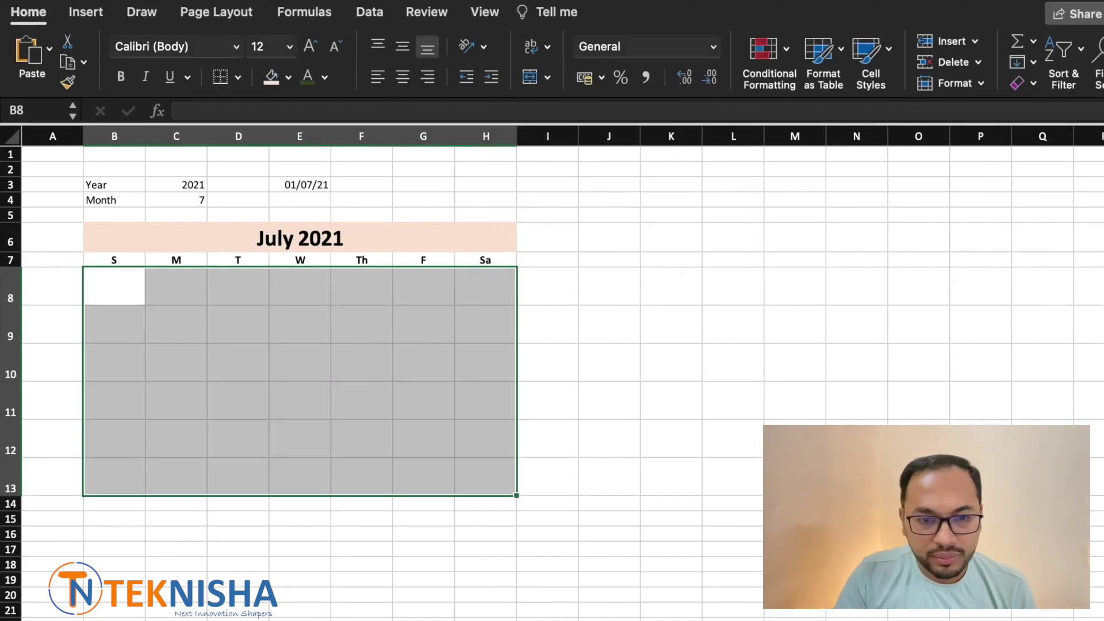
click(979, 82)
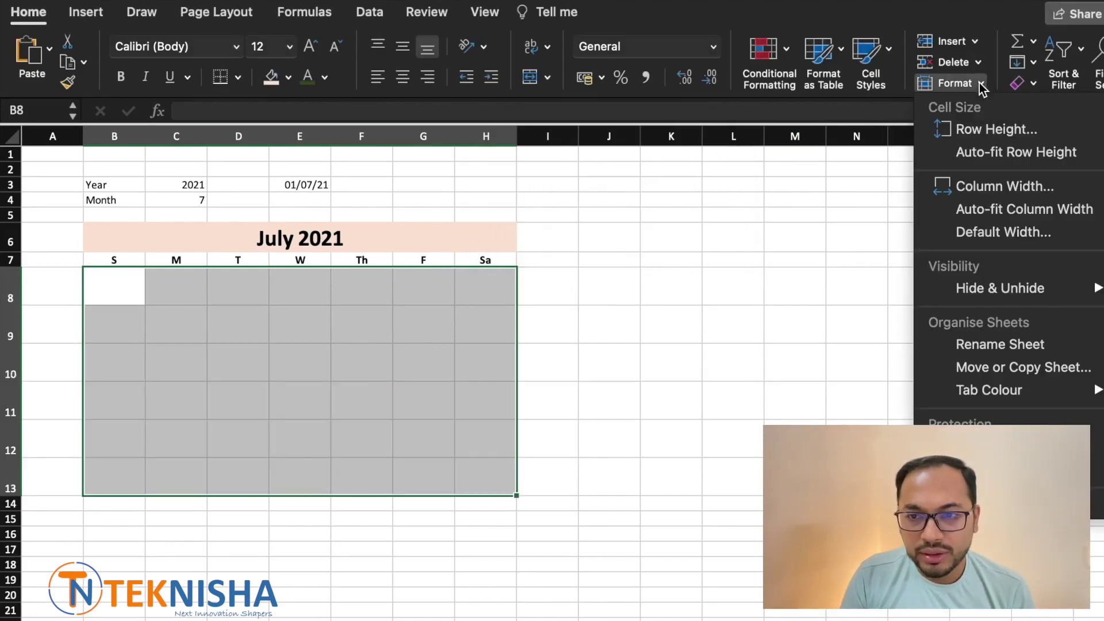
click(983, 130)
text(50)
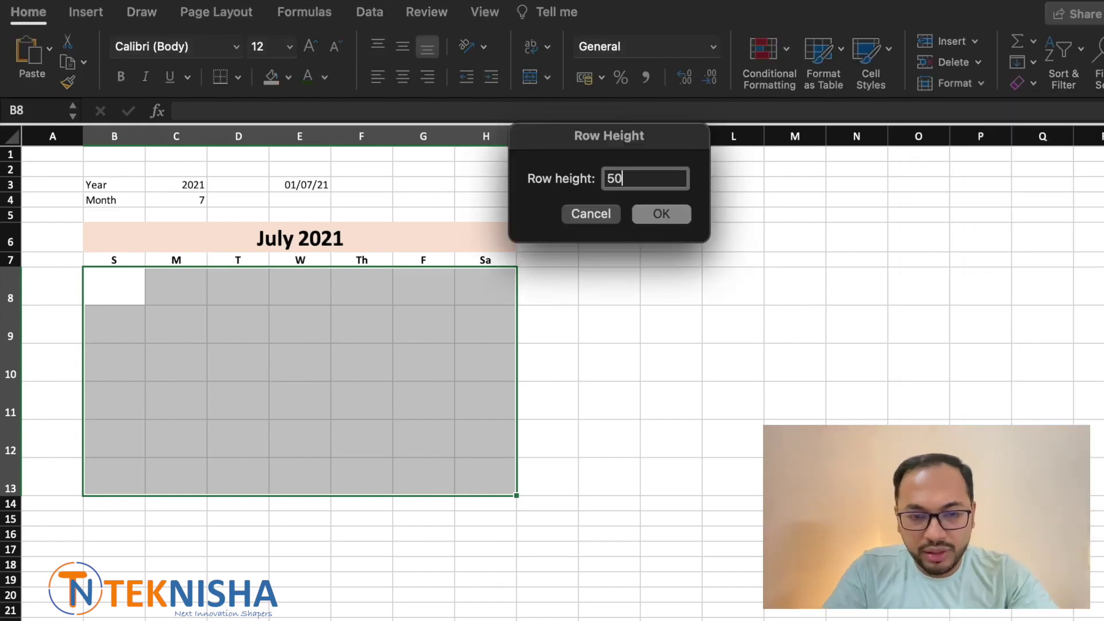
key(Return)
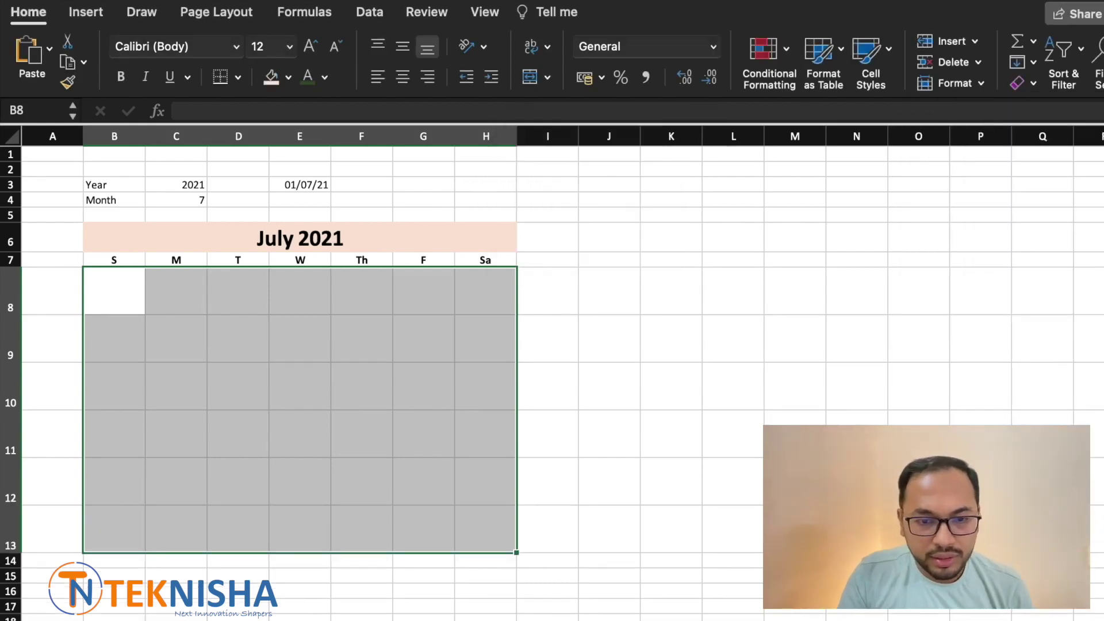
click(619, 416)
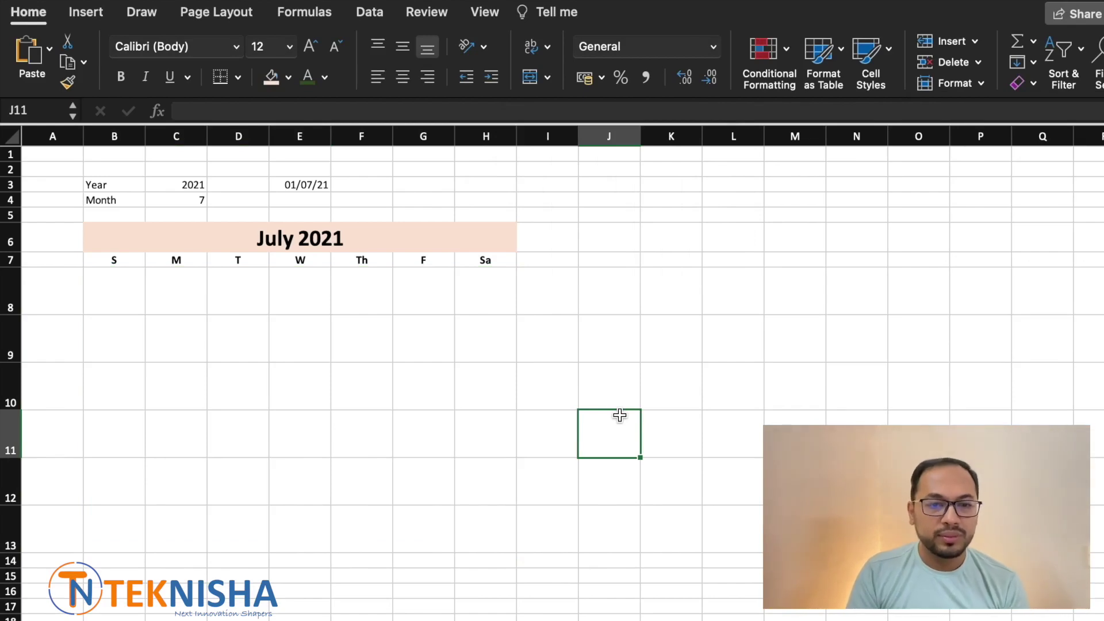
drag(104, 236, 374, 527)
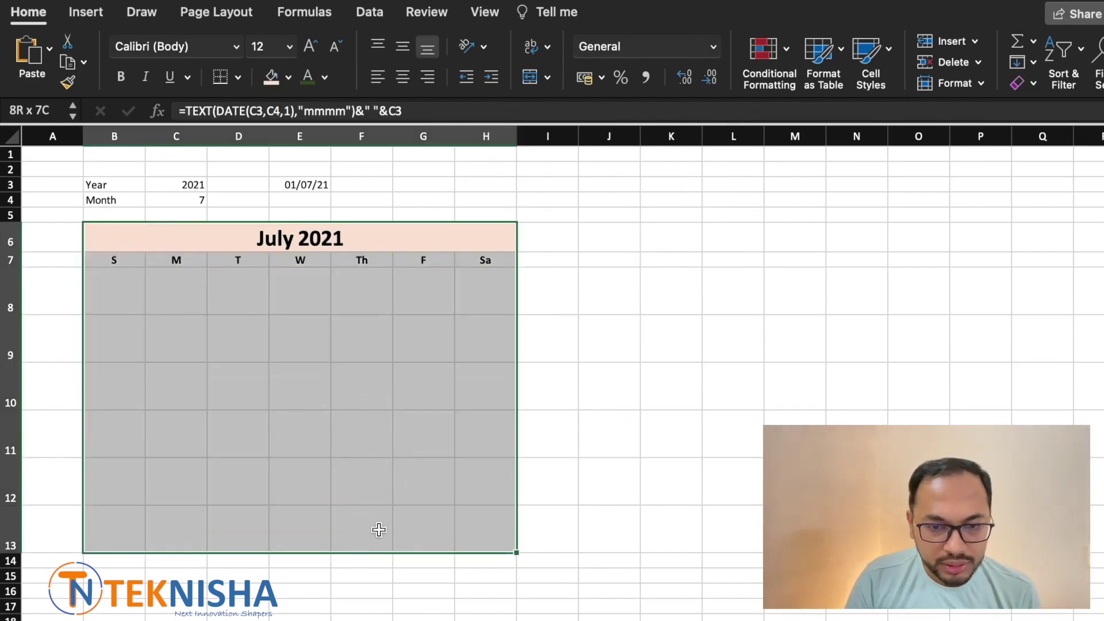
- Apply All Borders to the calendar block B6:H13
click(237, 77)
click(271, 248)
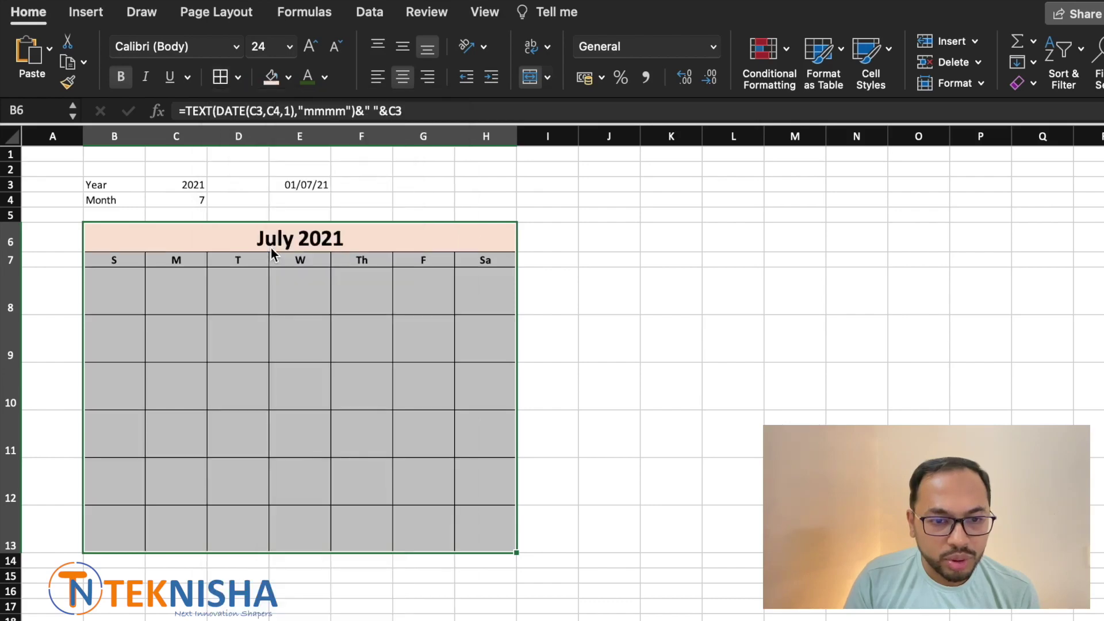
click(783, 422)
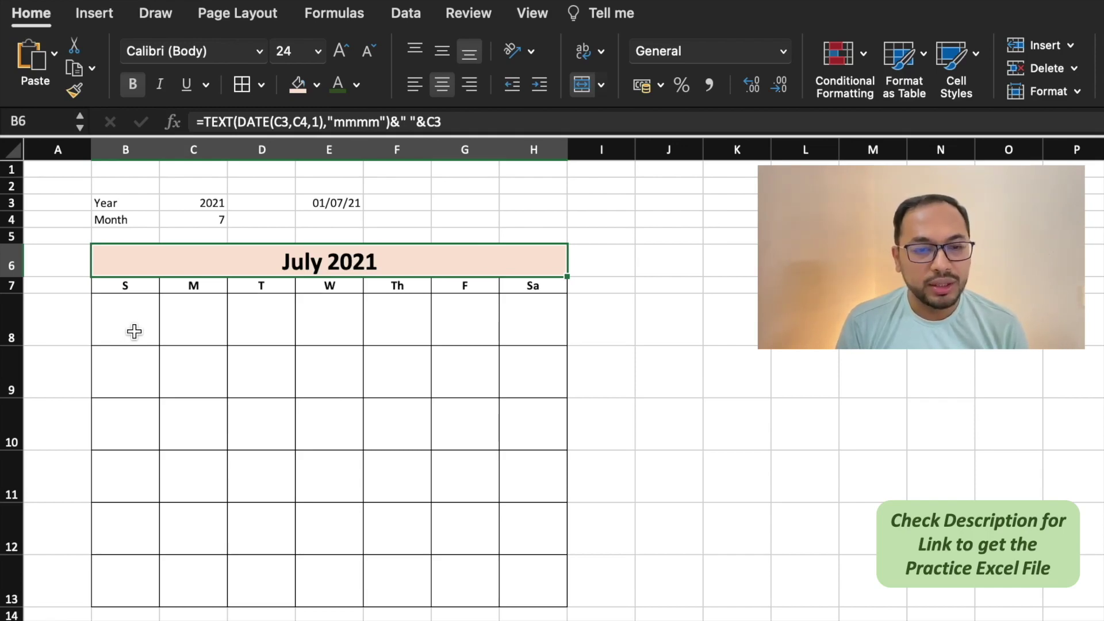
click(134, 331)
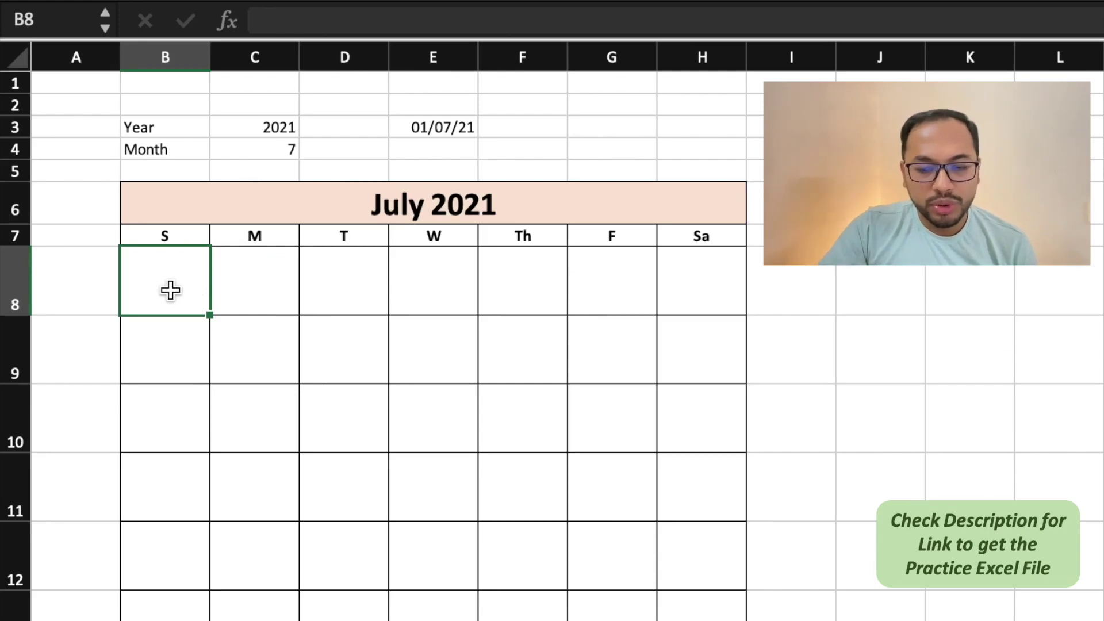
- Enter =DATE(C3,C4,1)-WEEKDAY(DATE(C3,C4,1),1)+1 in B8, giving first Sunday 27/06/21
text(=)
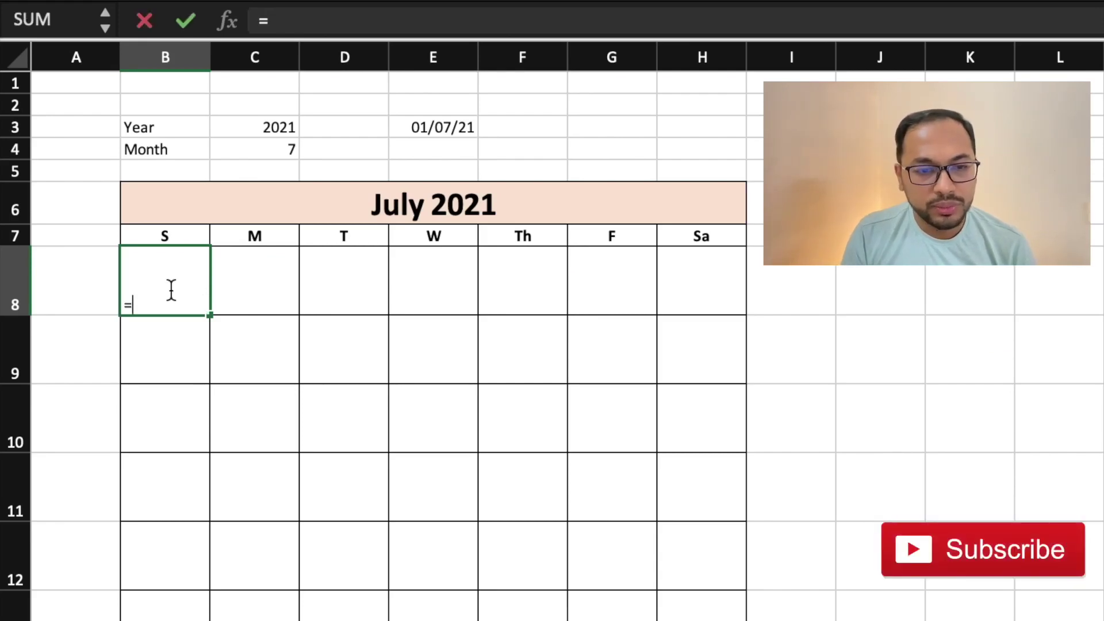
text(date)
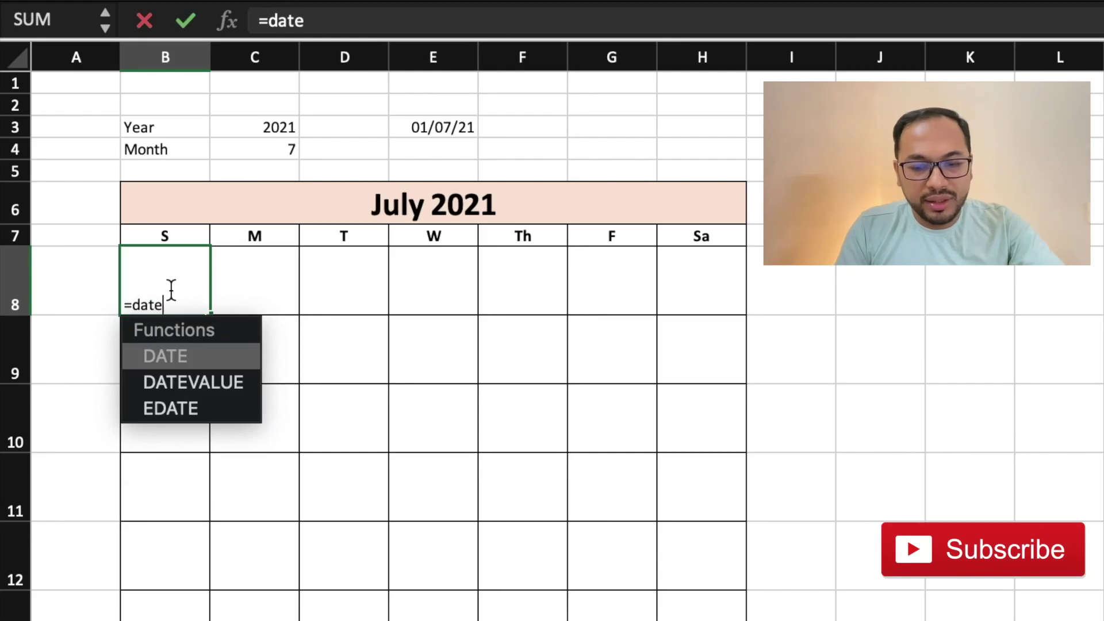
text(()
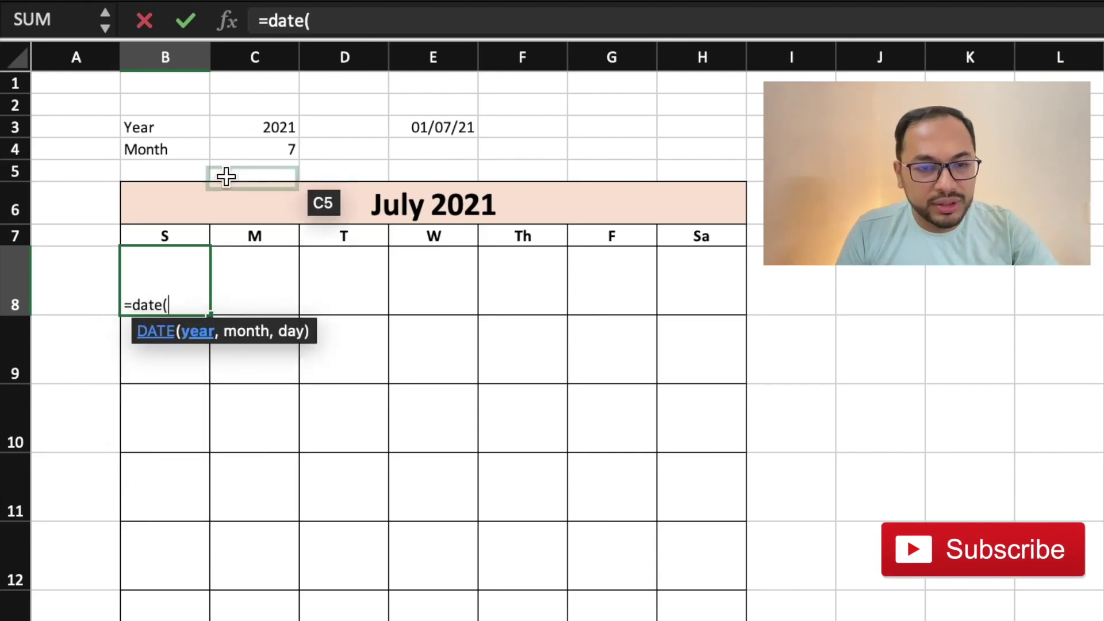
click(258, 126)
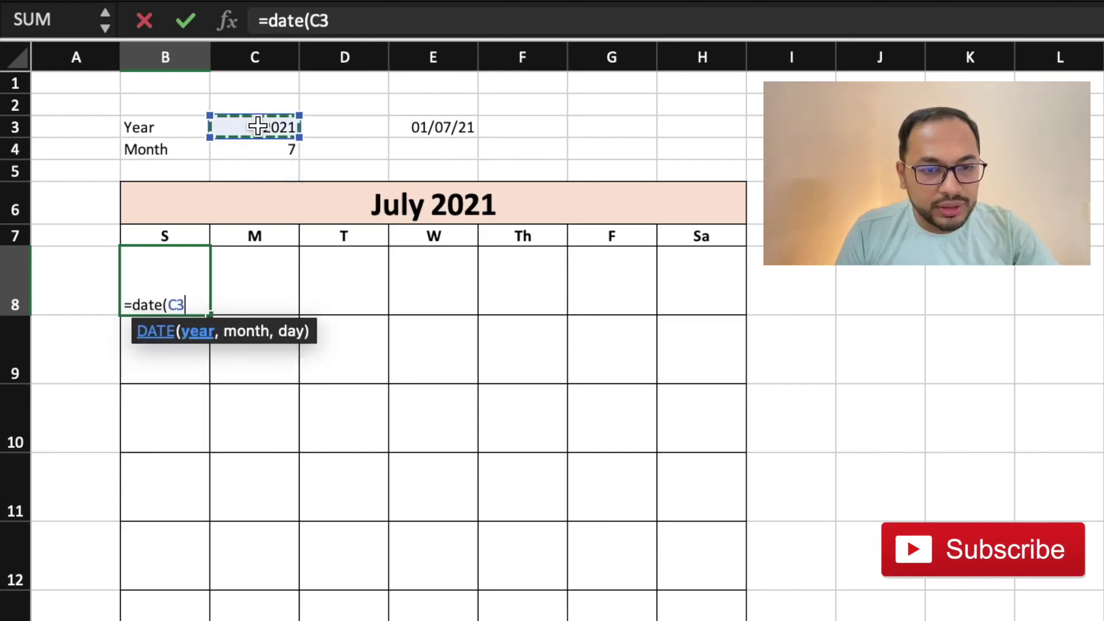
text(,)
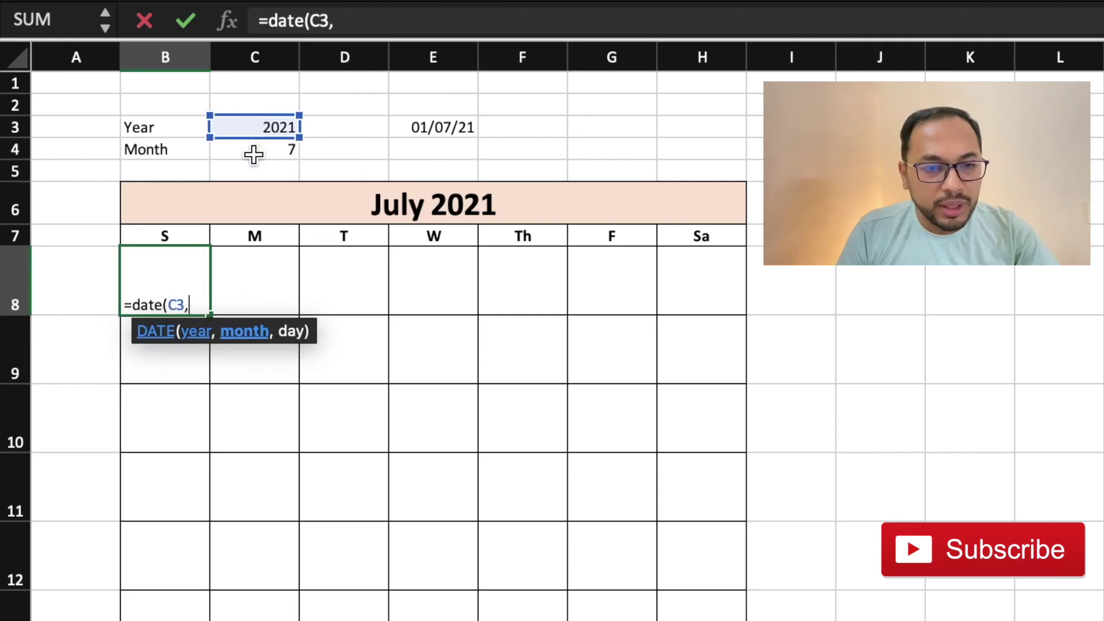
click(253, 153)
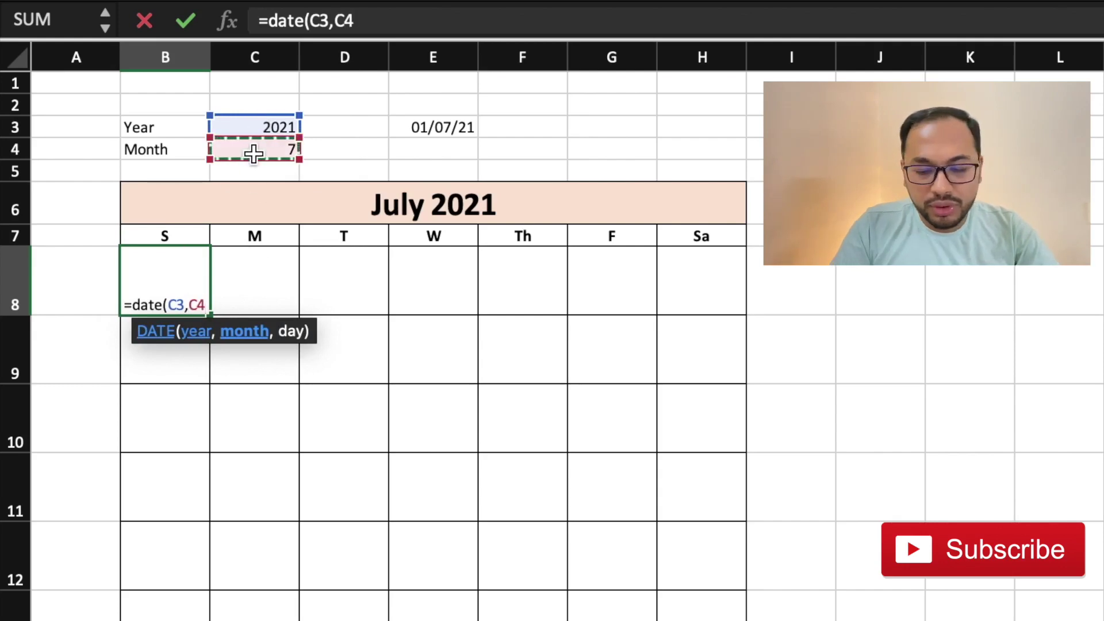
text(,)
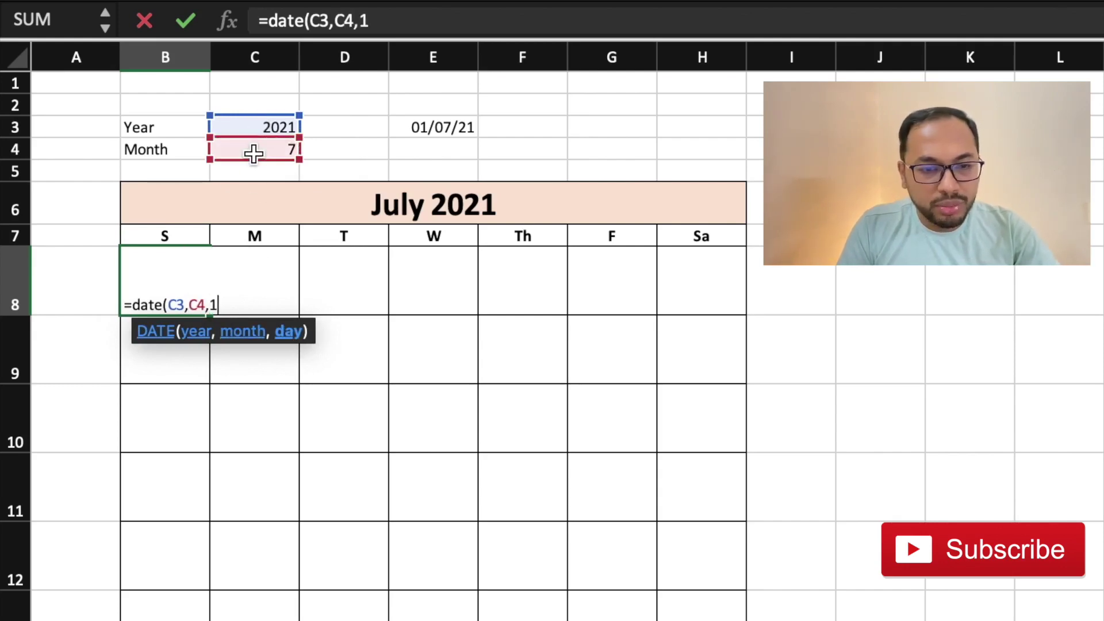
text(1))
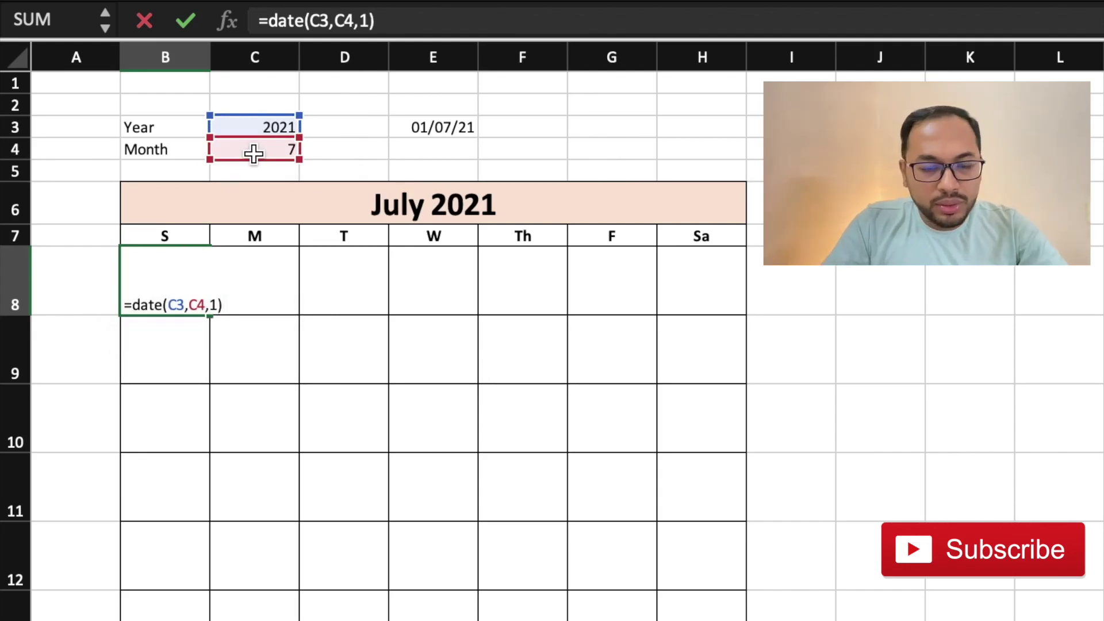
text(-weekday)
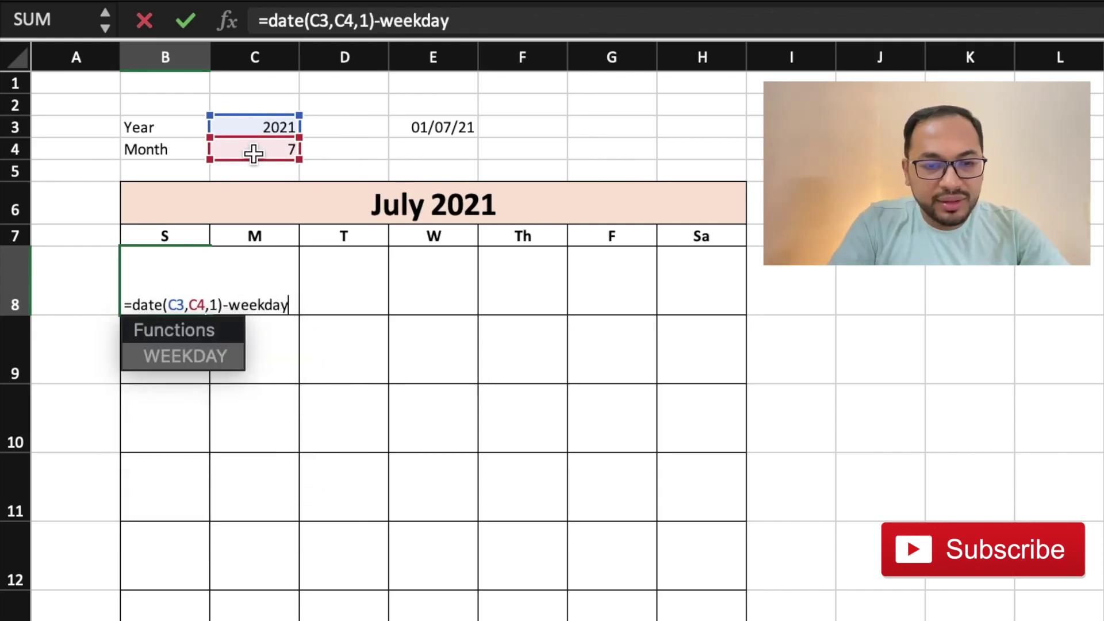
text(()
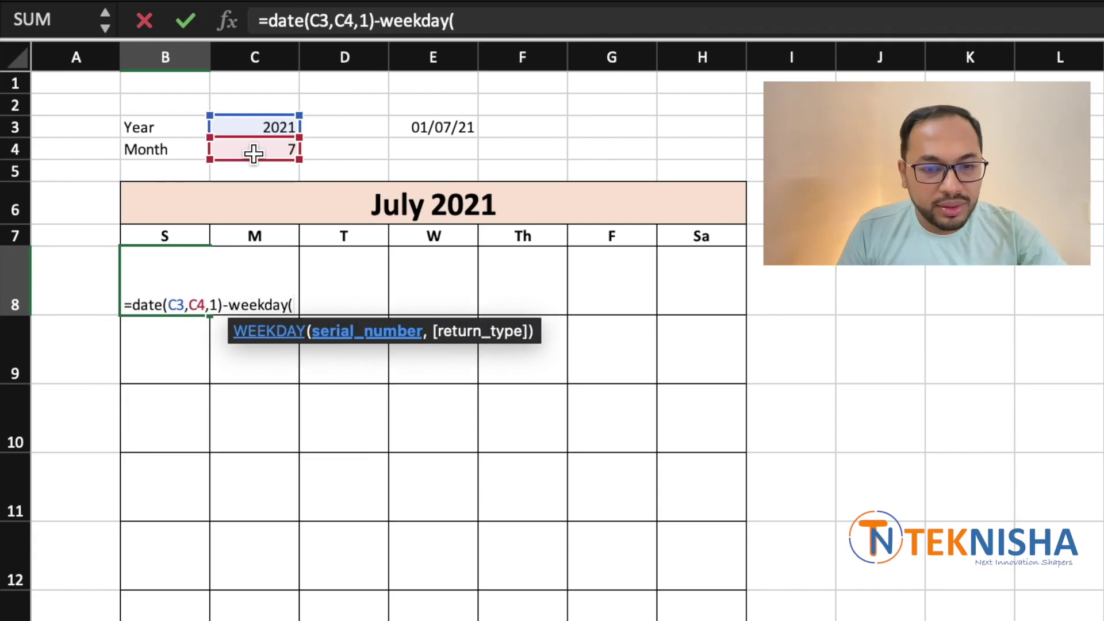
text(date()
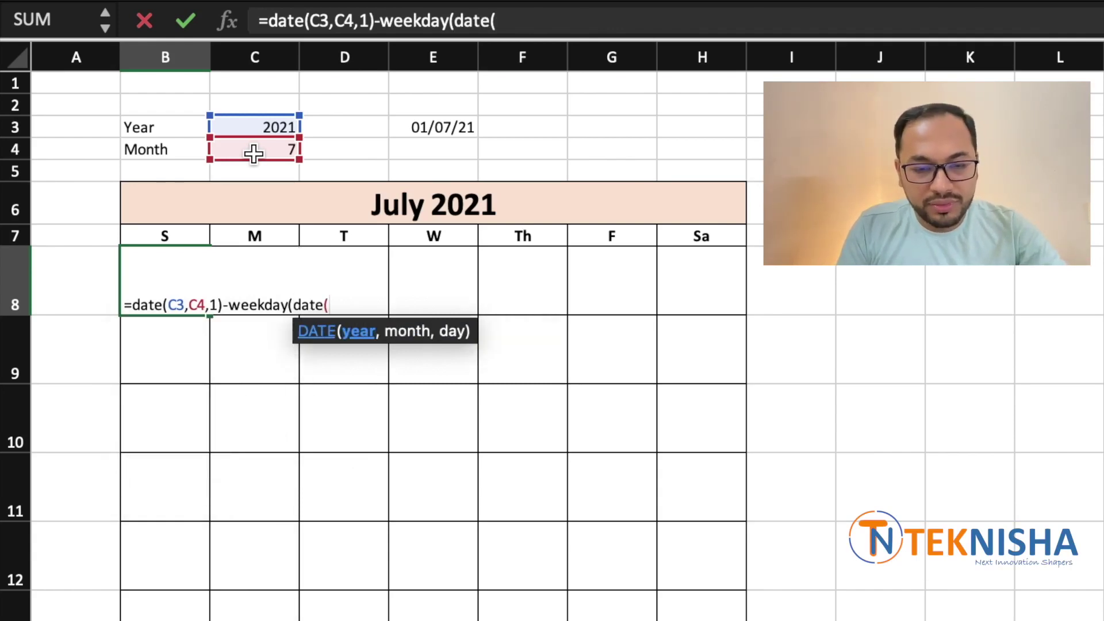
click(267, 122)
text(,)
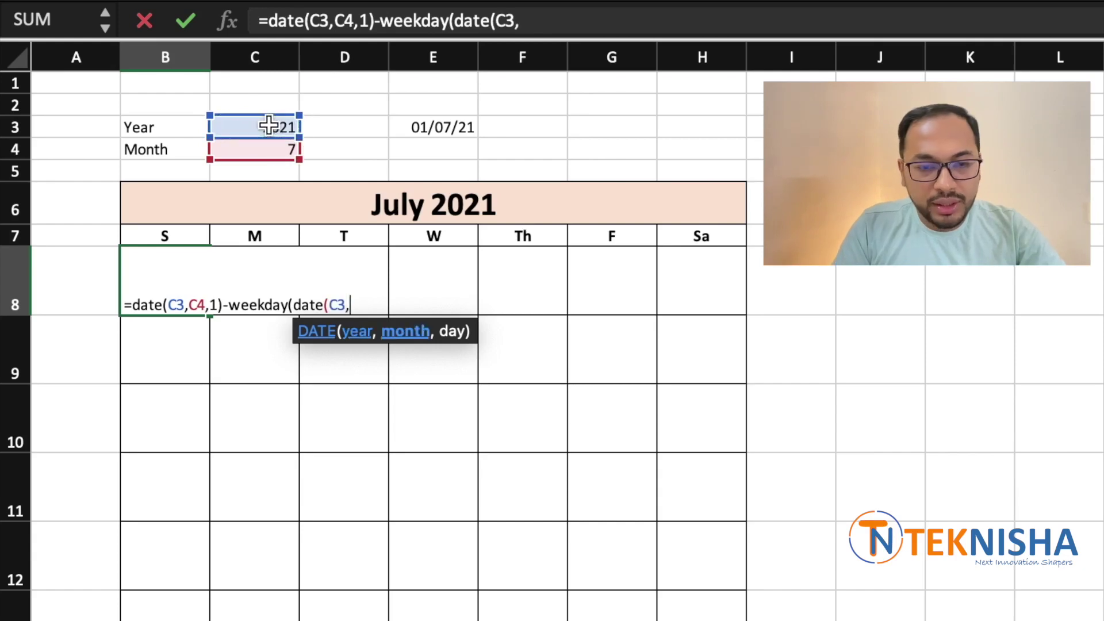
click(257, 150)
text(,1))
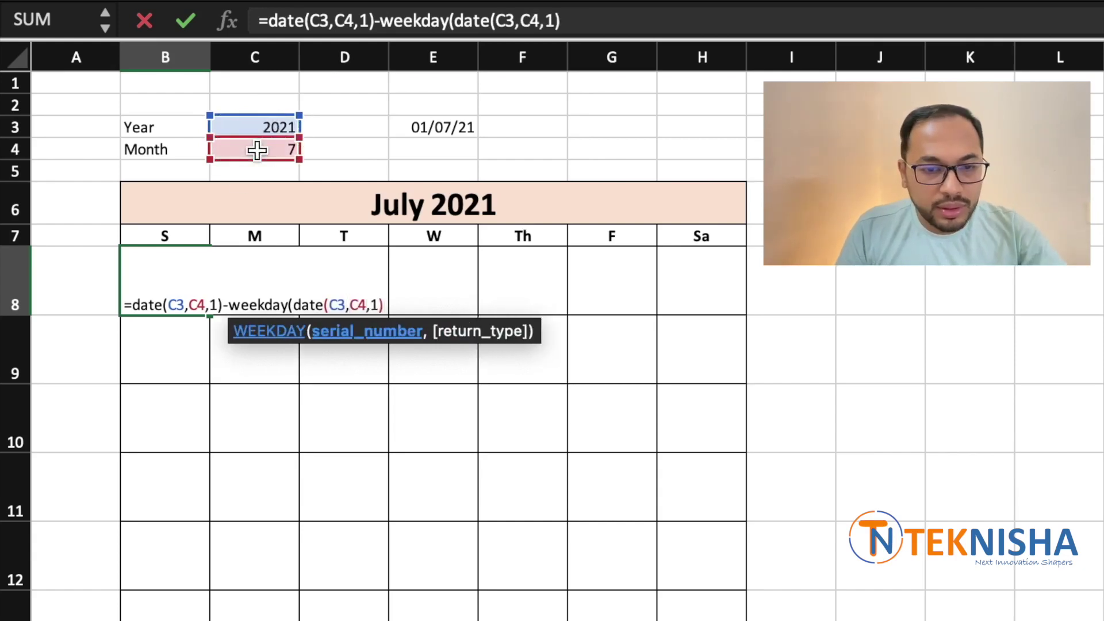
text(,)
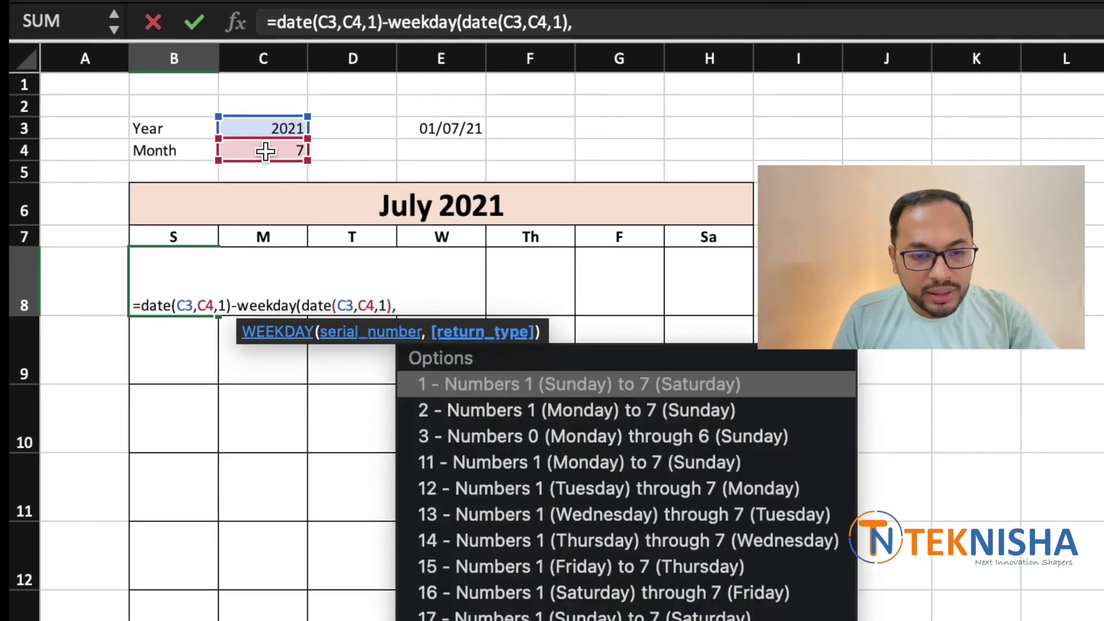
text(1)
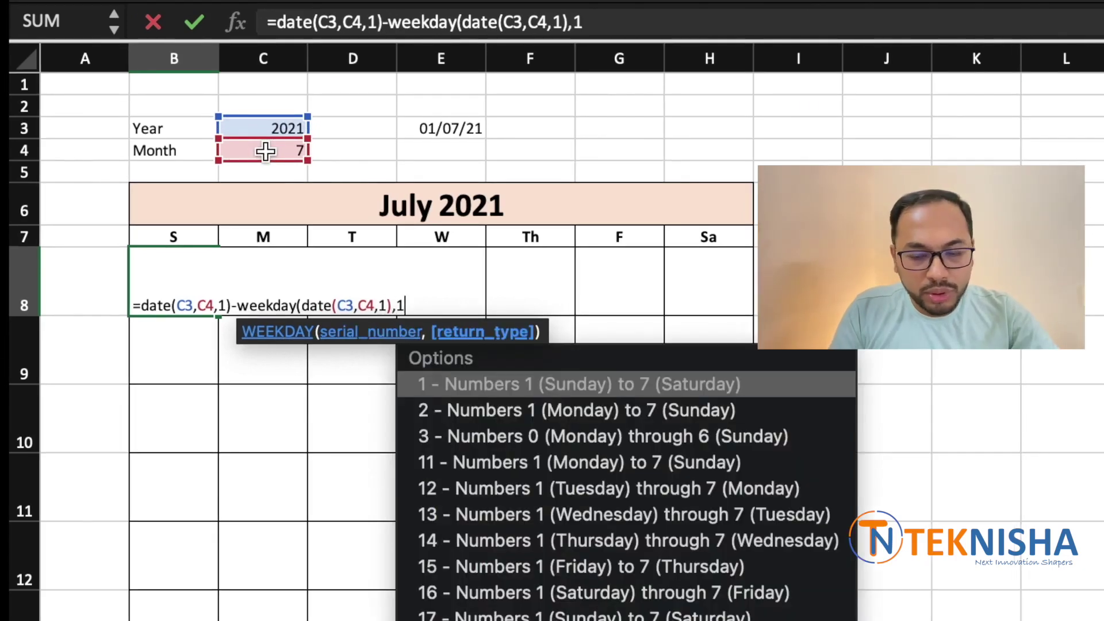
text())
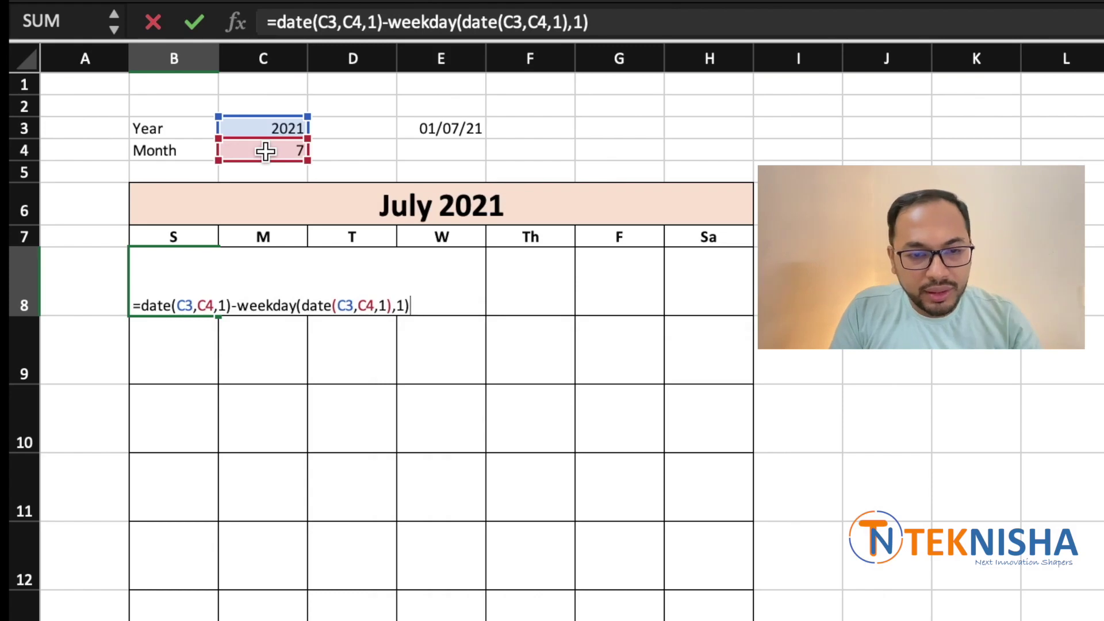
text(+)
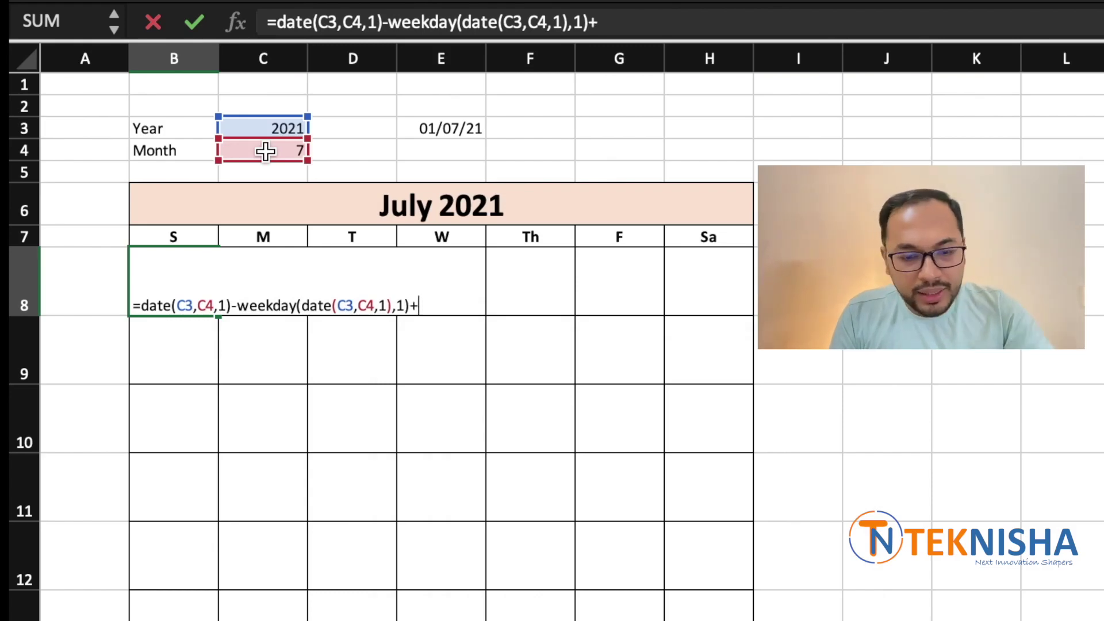
text(1)
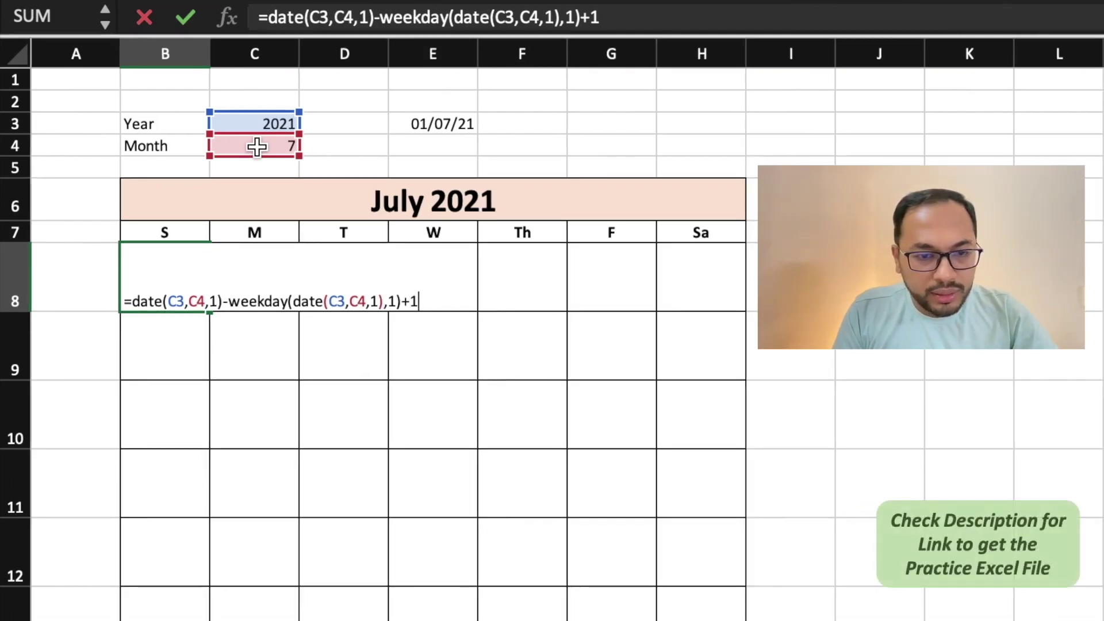
key(Return)
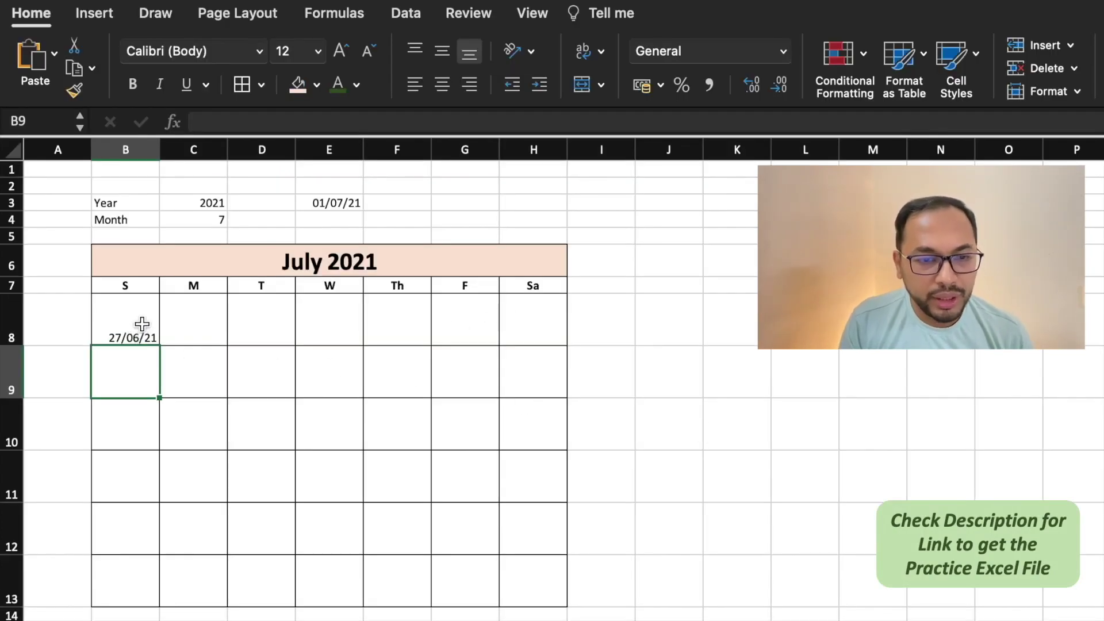
- Enter =B8+1 in C8 for the Monday date
click(142, 323)
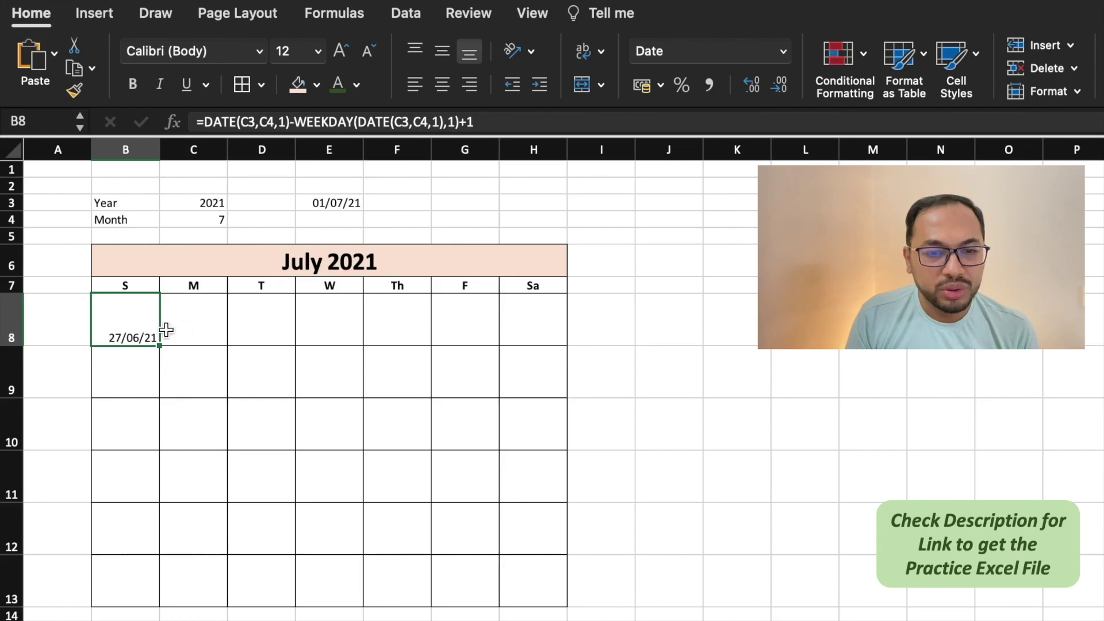
click(191, 308)
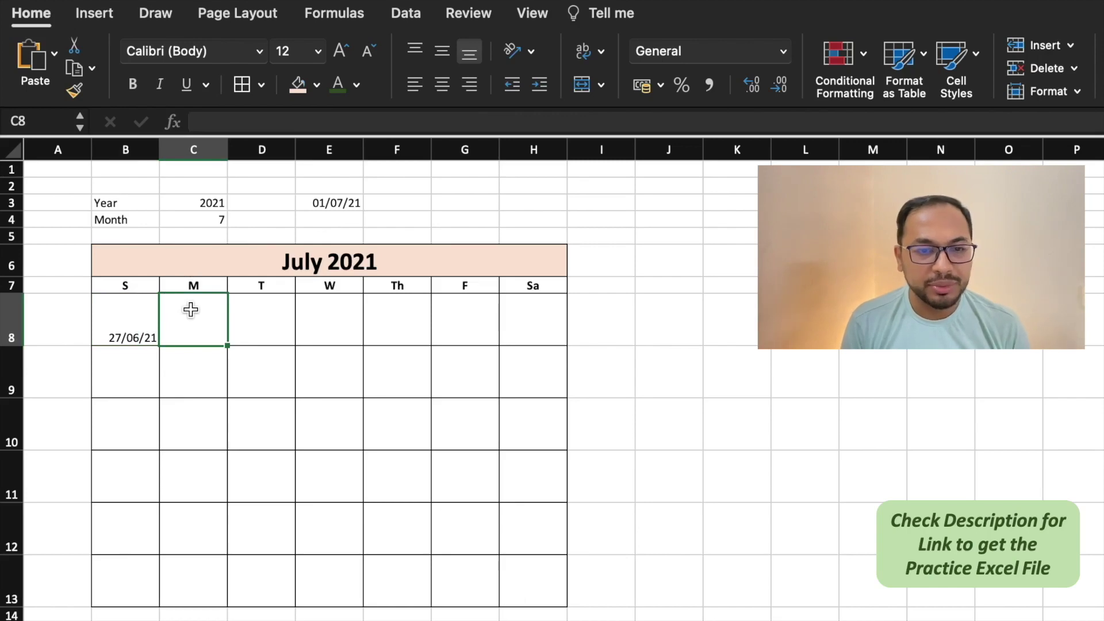
text(=)
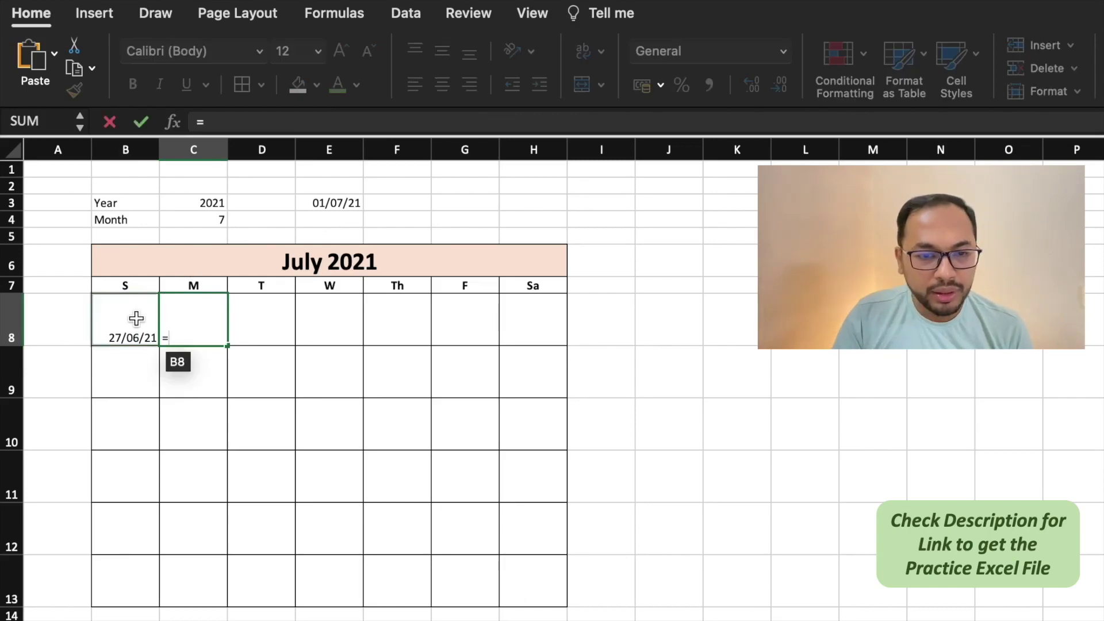
click(134, 318)
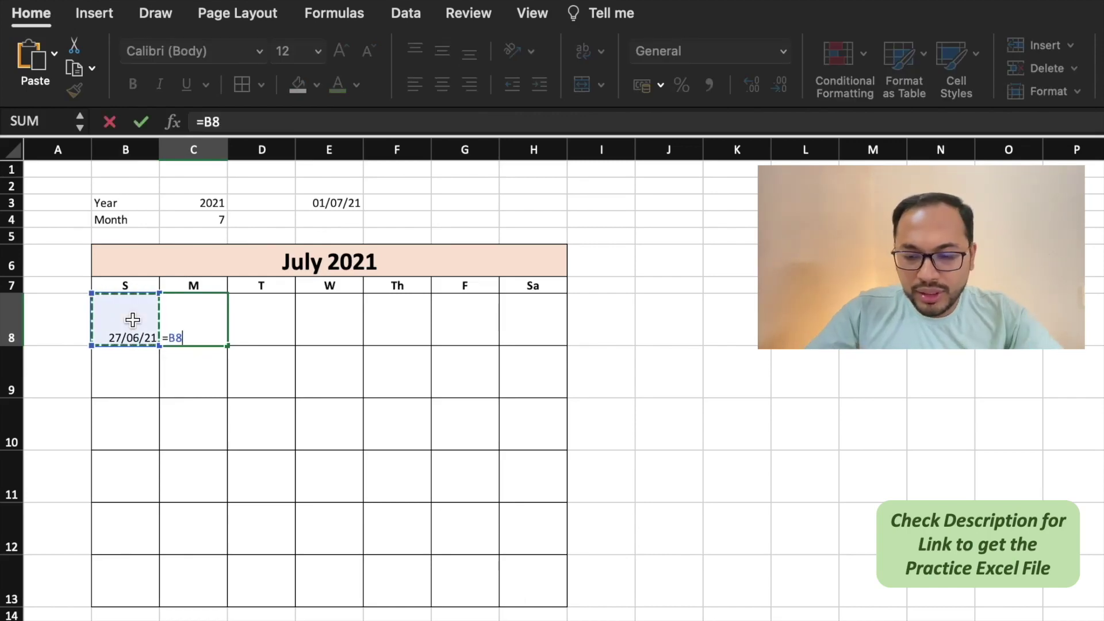
text(+1)
key(Return)
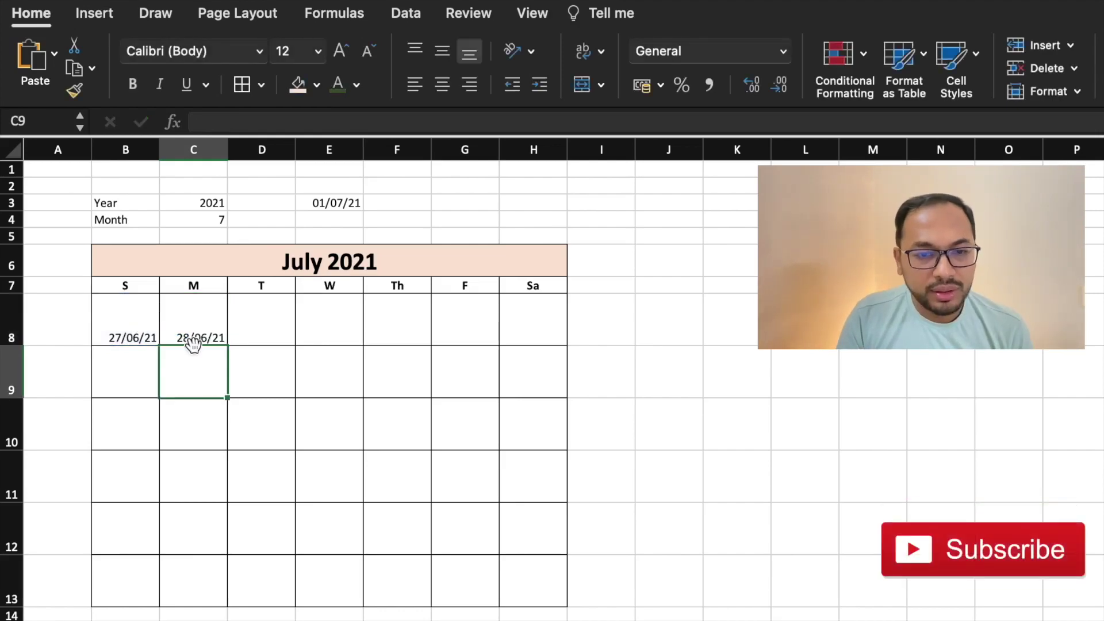
- Copy C8's formula across D8:H8 so the week runs through 03/07/21
click(198, 324)
key(super+c)
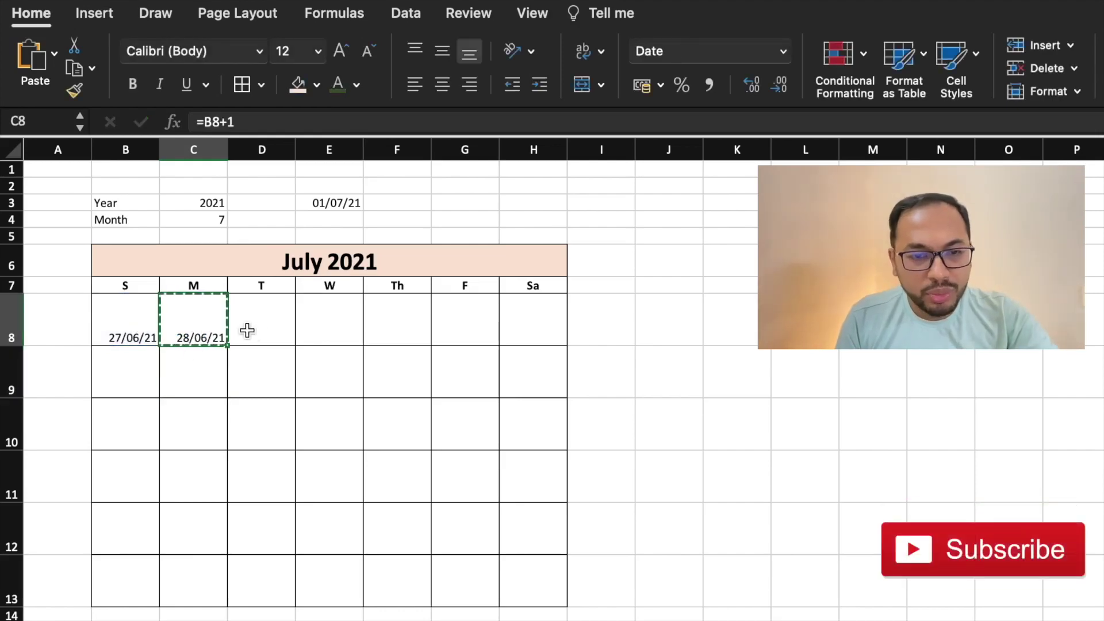
drag(253, 330, 515, 321)
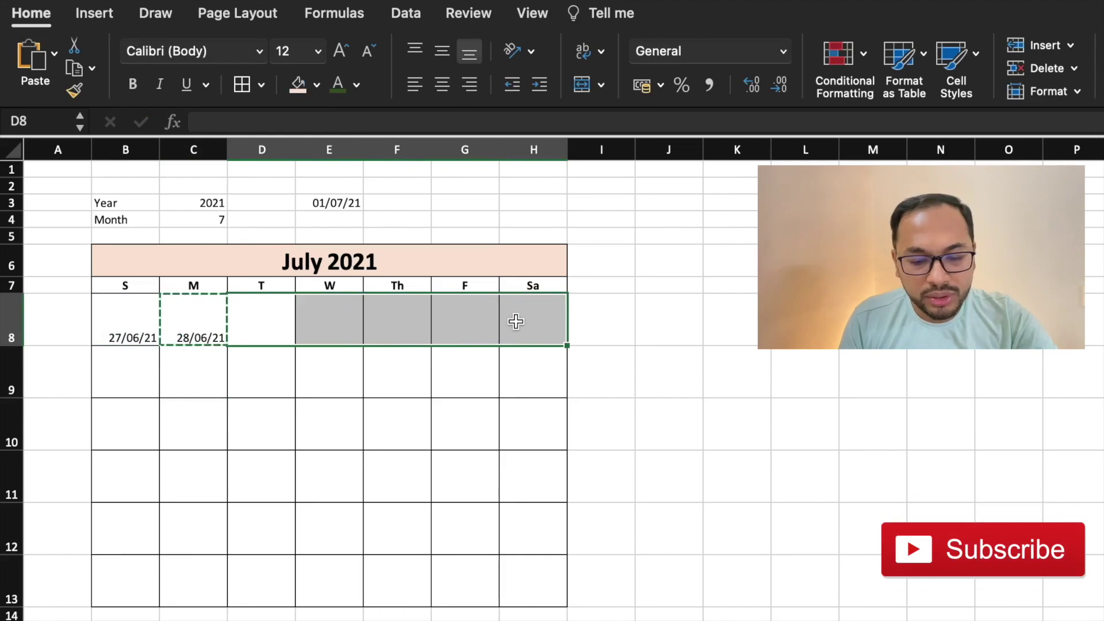
key(super+v)
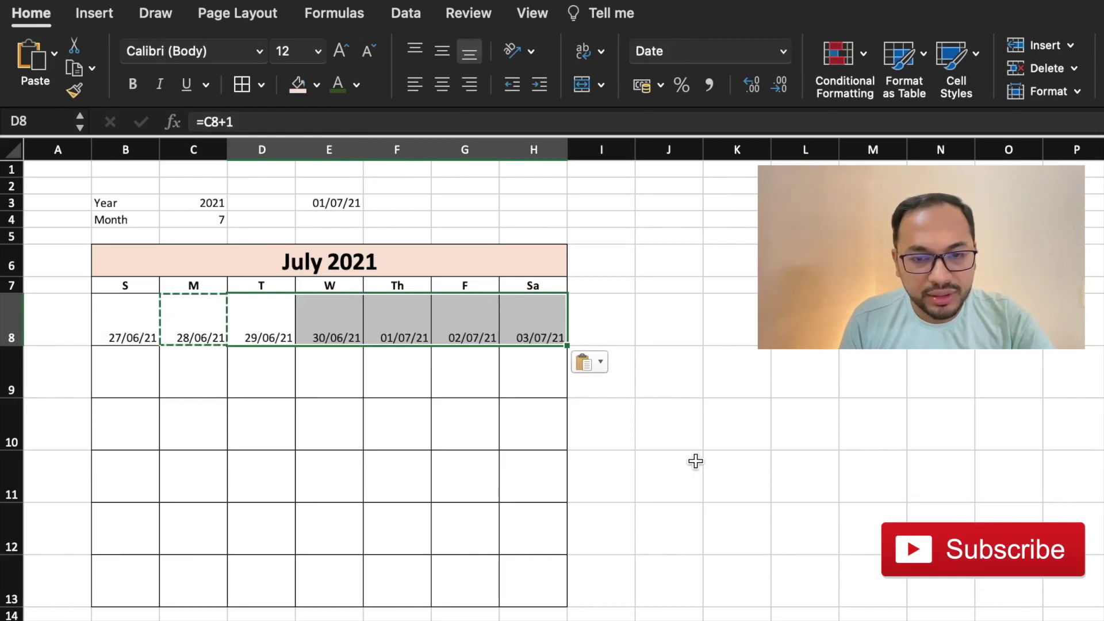
click(133, 363)
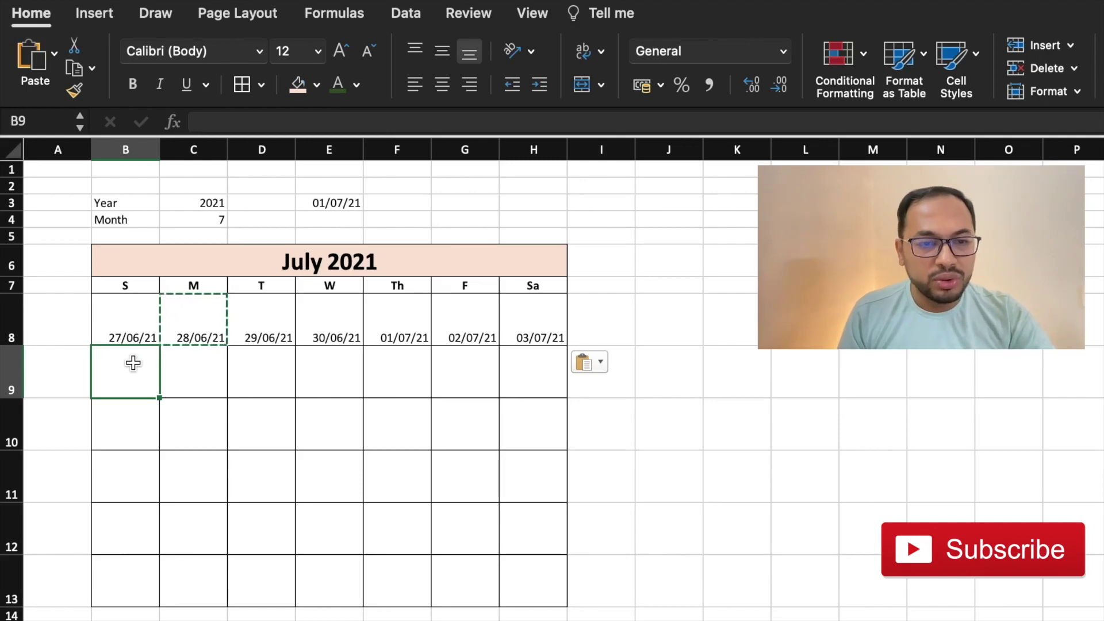
- Start the second week with =H8+1 in B9 and =B9+1 in C9
text(=)
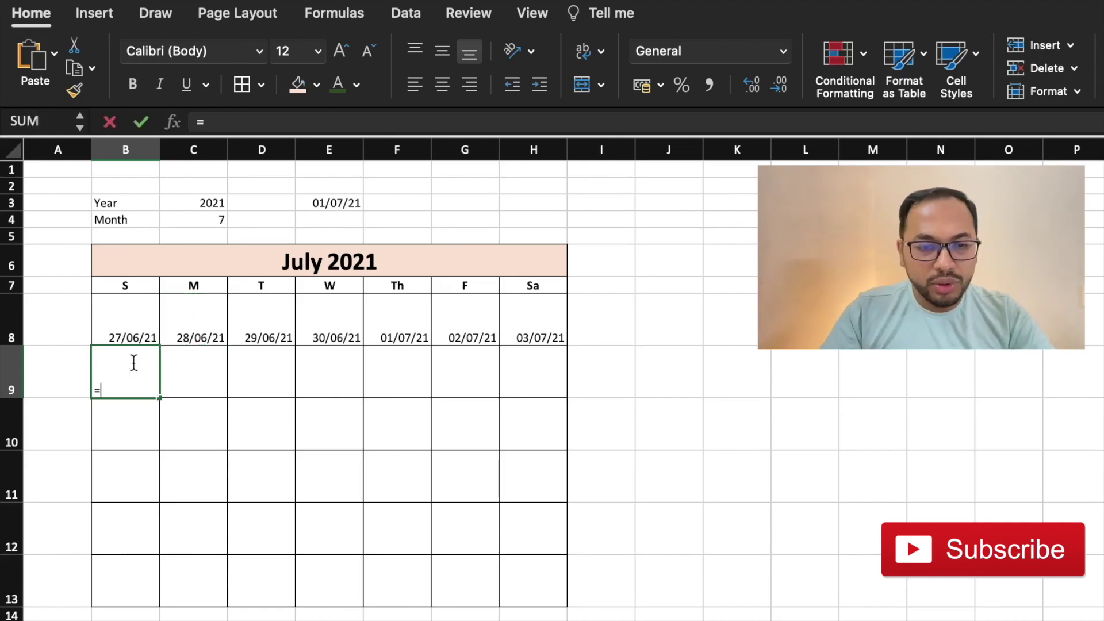
click(545, 320)
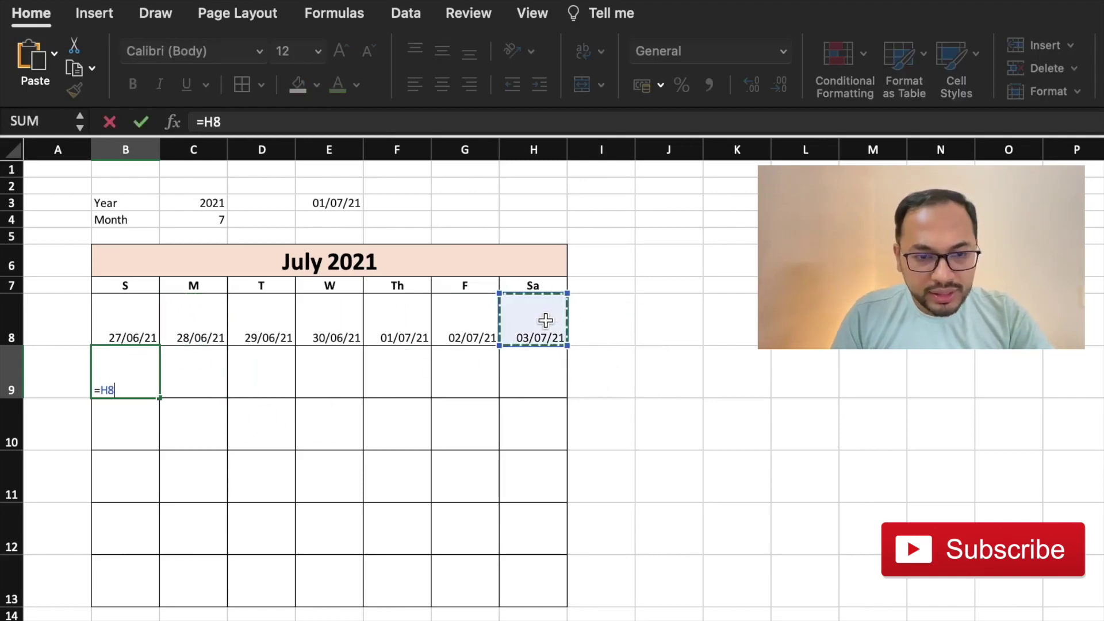
text(+1)
key(Return)
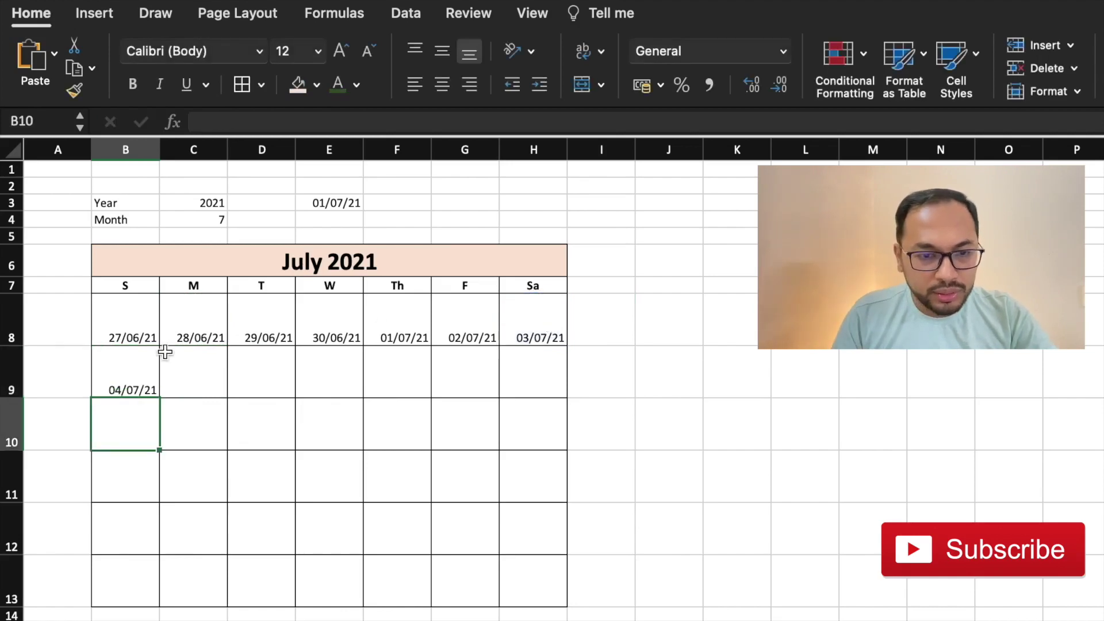
click(192, 390)
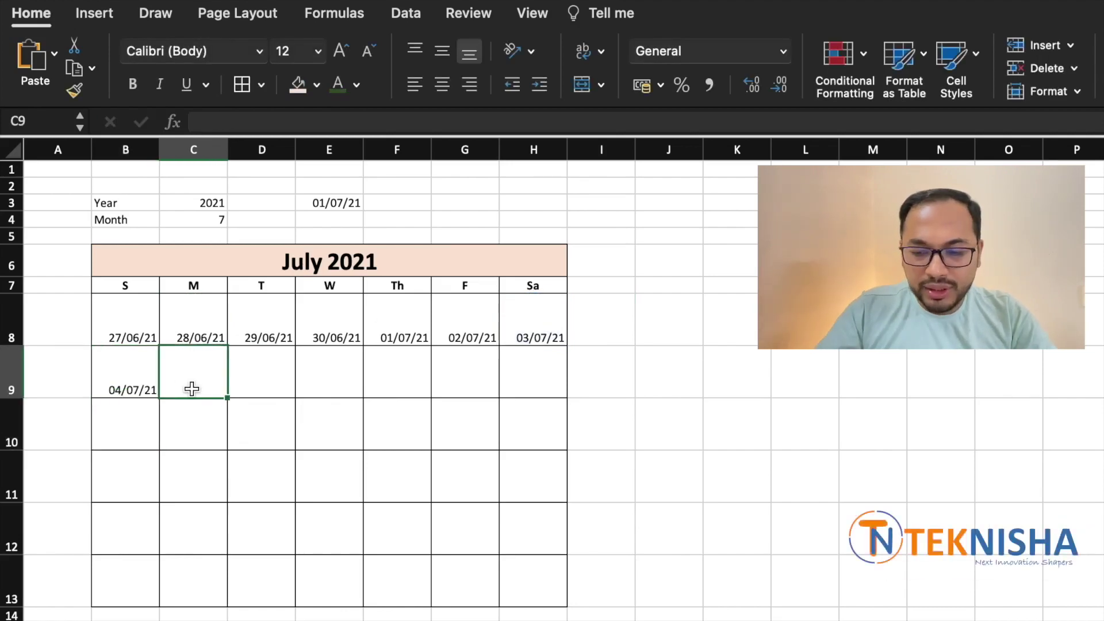
text(=)
click(125, 380)
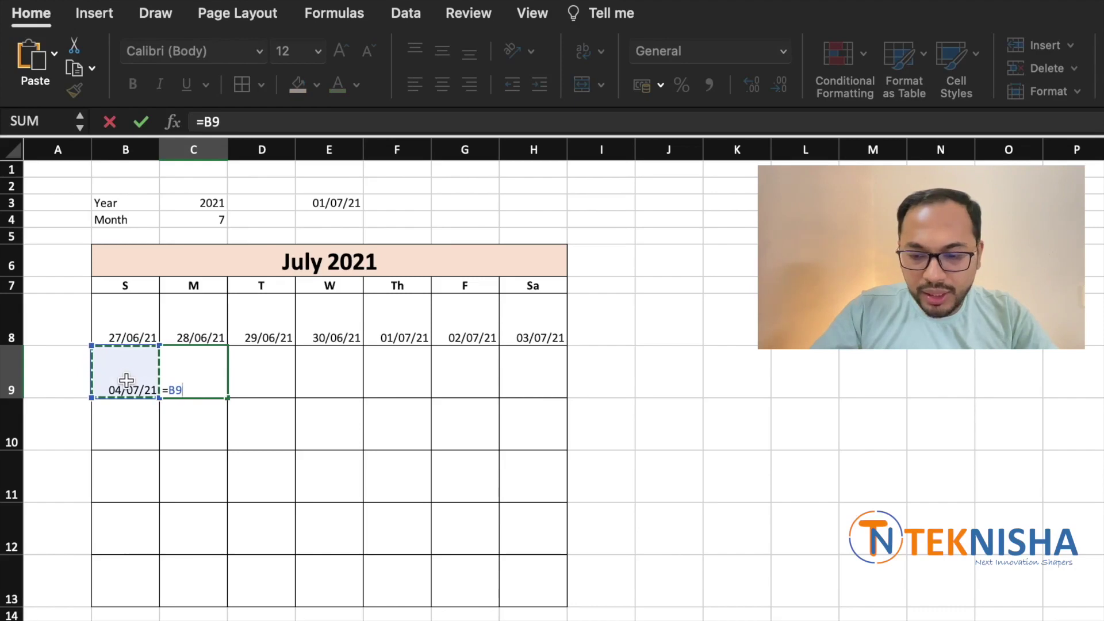
text(+1)
key(Return)
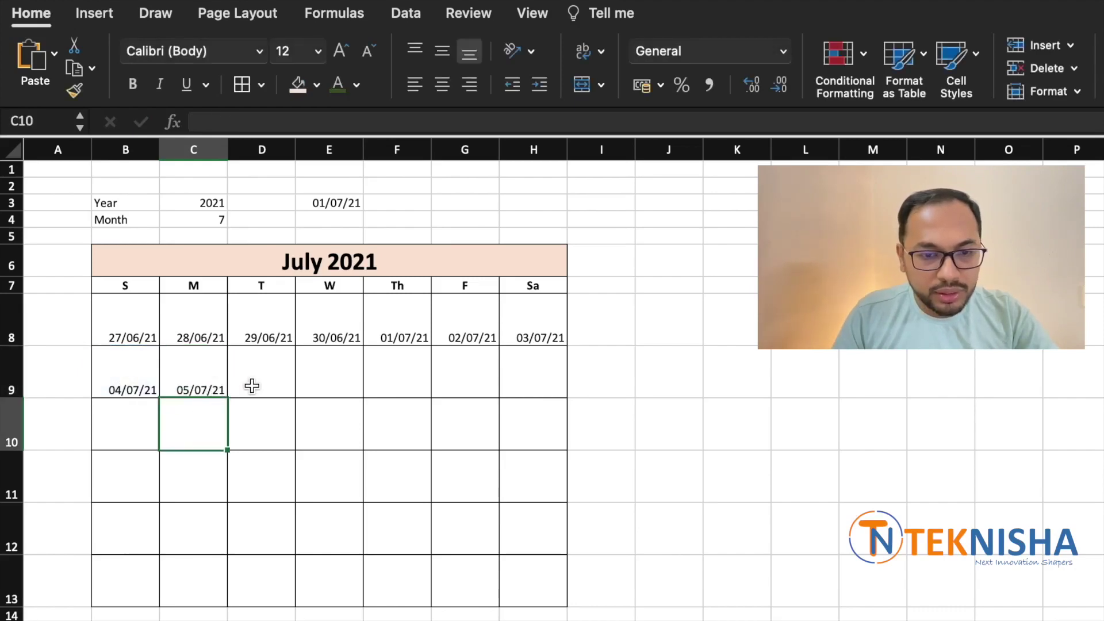
- Enter =C9+1 in D9 for the second Tuesday
click(253, 386)
text(=)
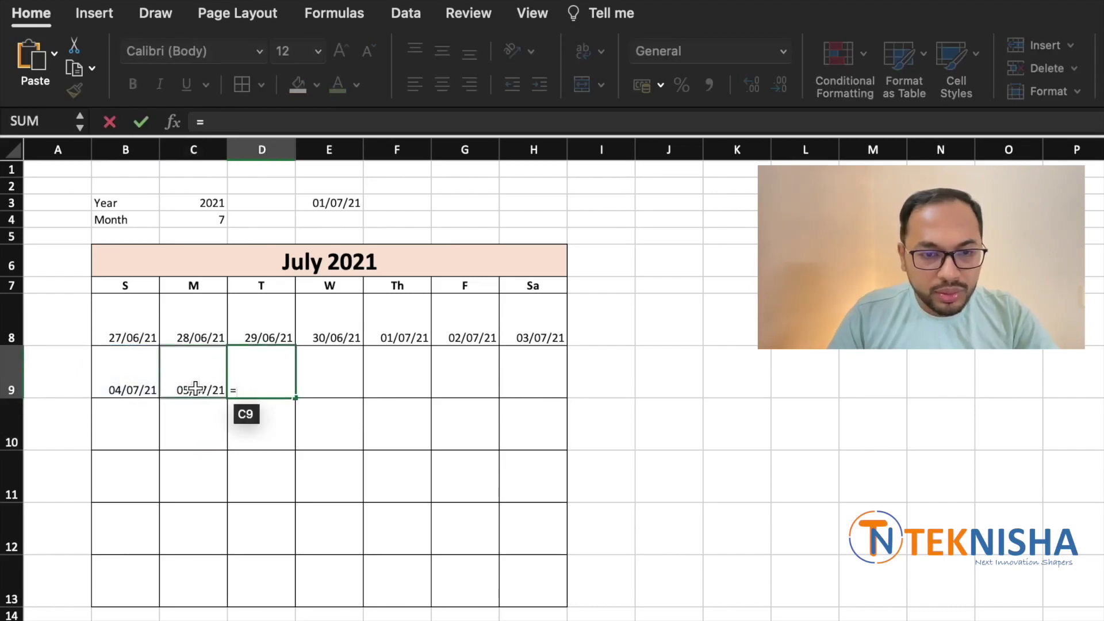
click(196, 387)
text(+1)
key(Return)
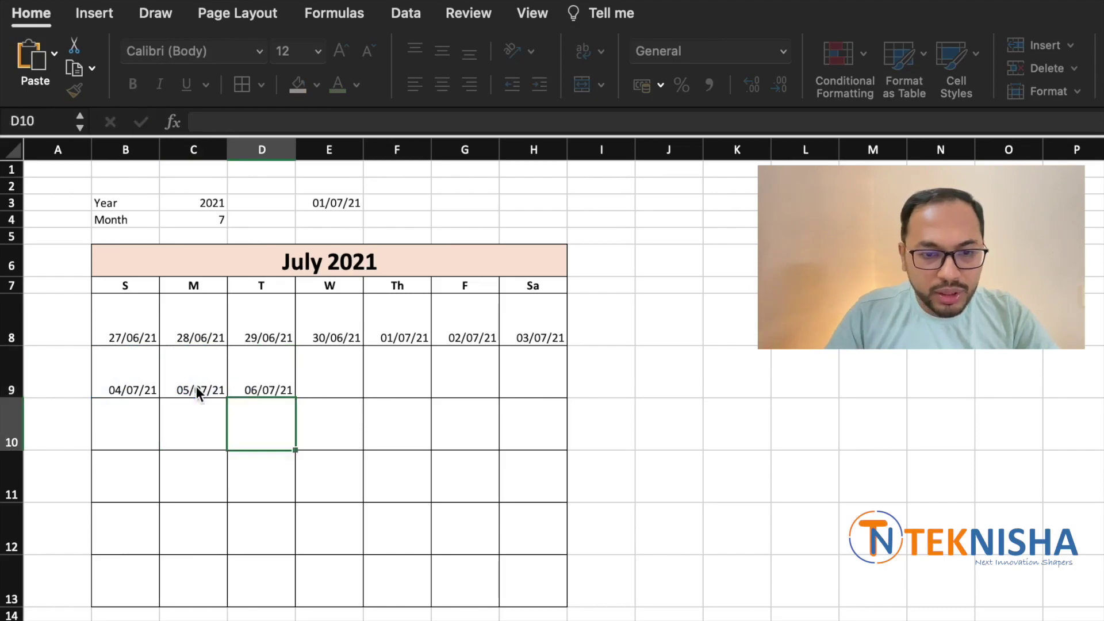
- Copy the D9 formula across E9:H9 to complete the second week
click(272, 376)
key(super+c)
drag(339, 377, 520, 377)
key(super+v)
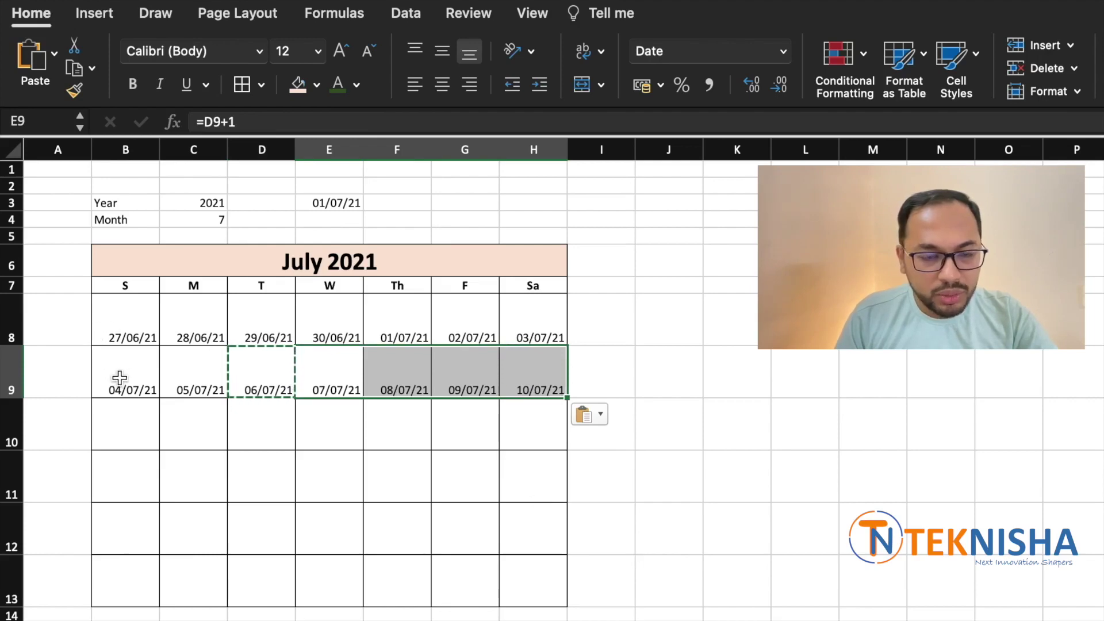
- Copy the B9:H9 week formulas into B10:H13, filling dates through 07/08/21
drag(116, 374, 515, 372)
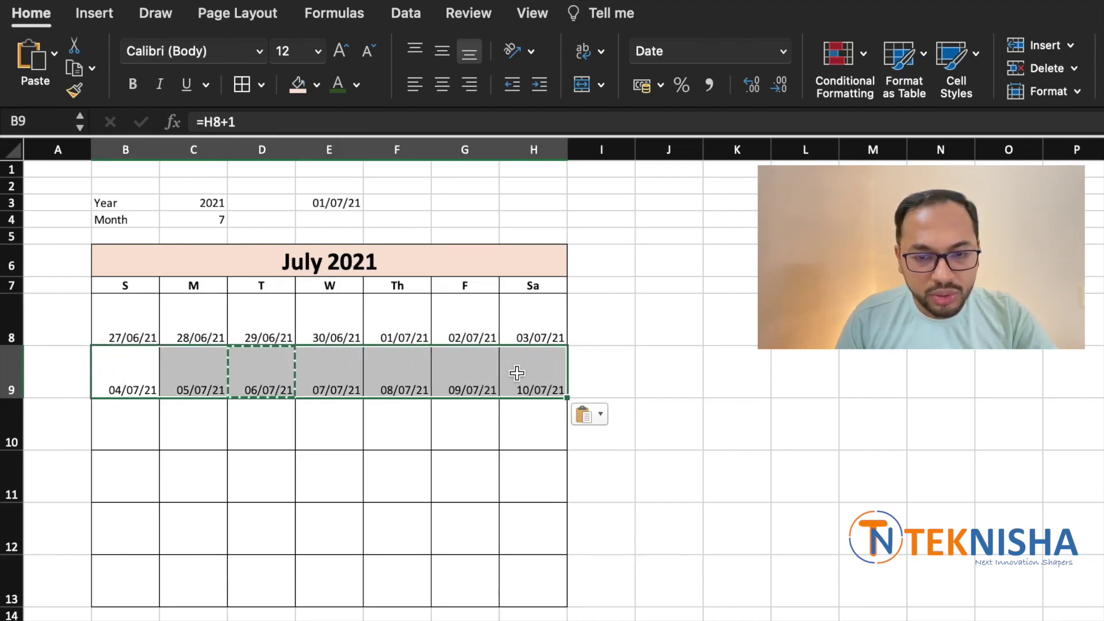
key(super+c)
drag(150, 431, 532, 580)
key(super+v)
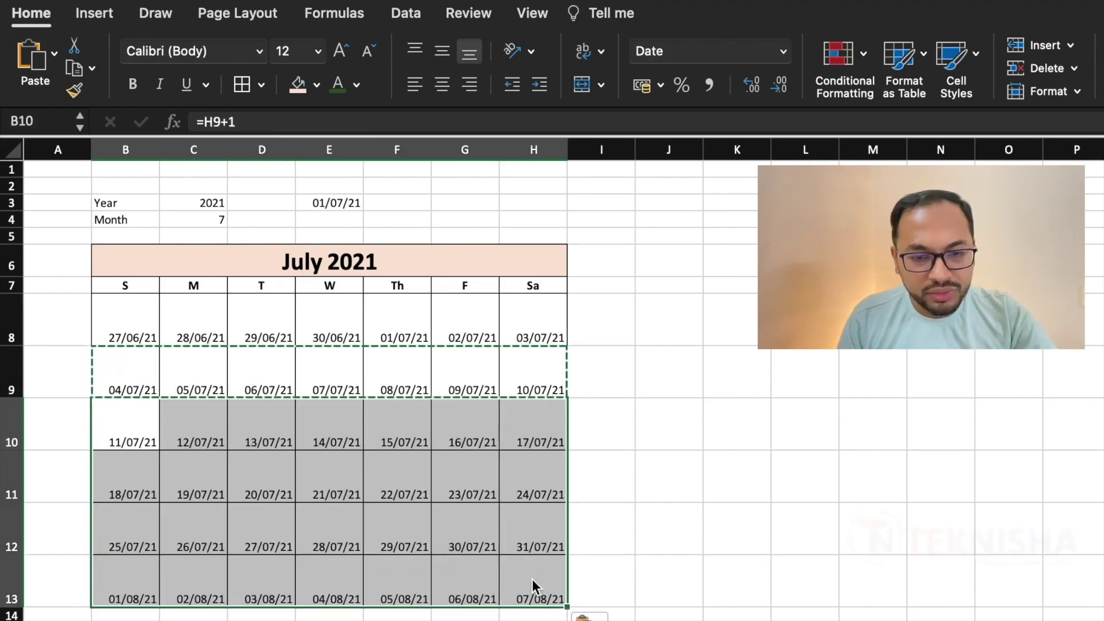
click(699, 483)
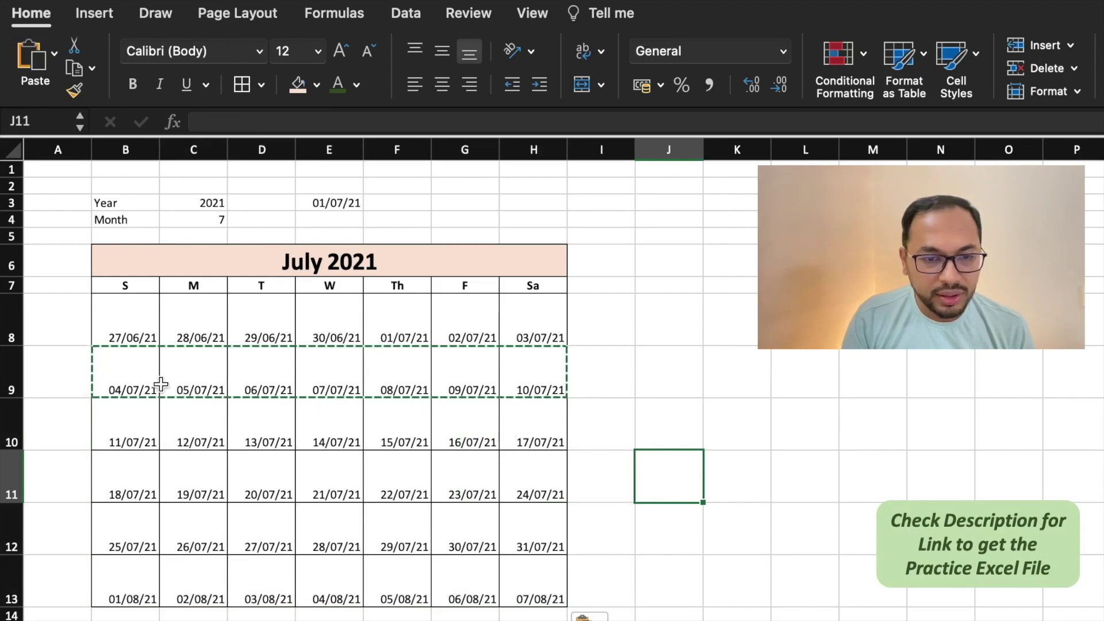
- Apply the custom number format dd to B8:H13 so only day numbers 27–07 show
click(135, 323)
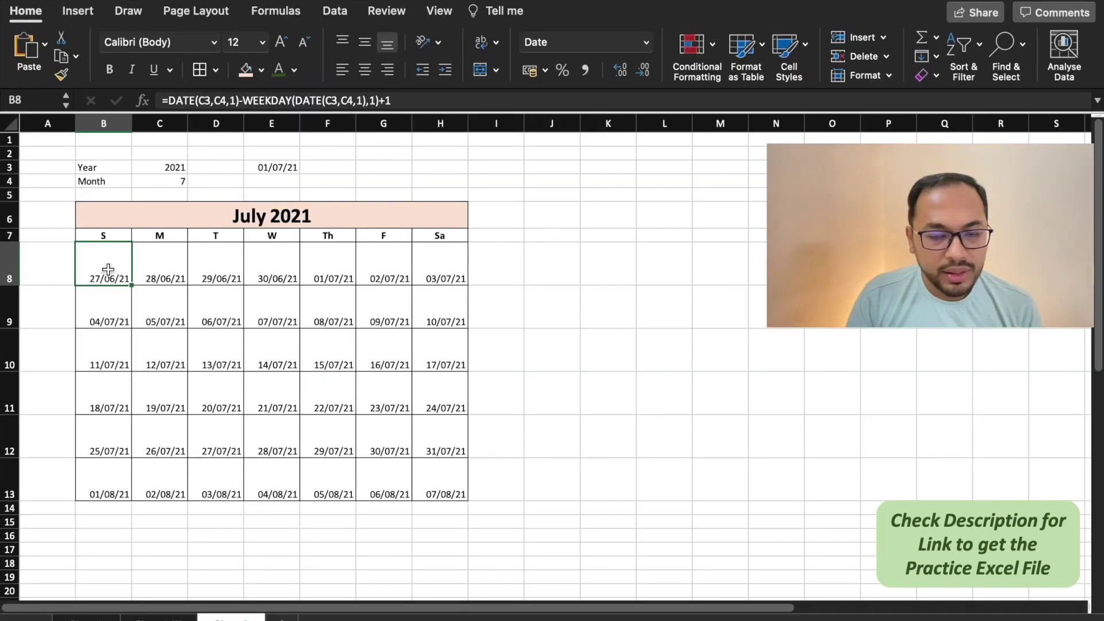
drag(147, 317, 538, 577)
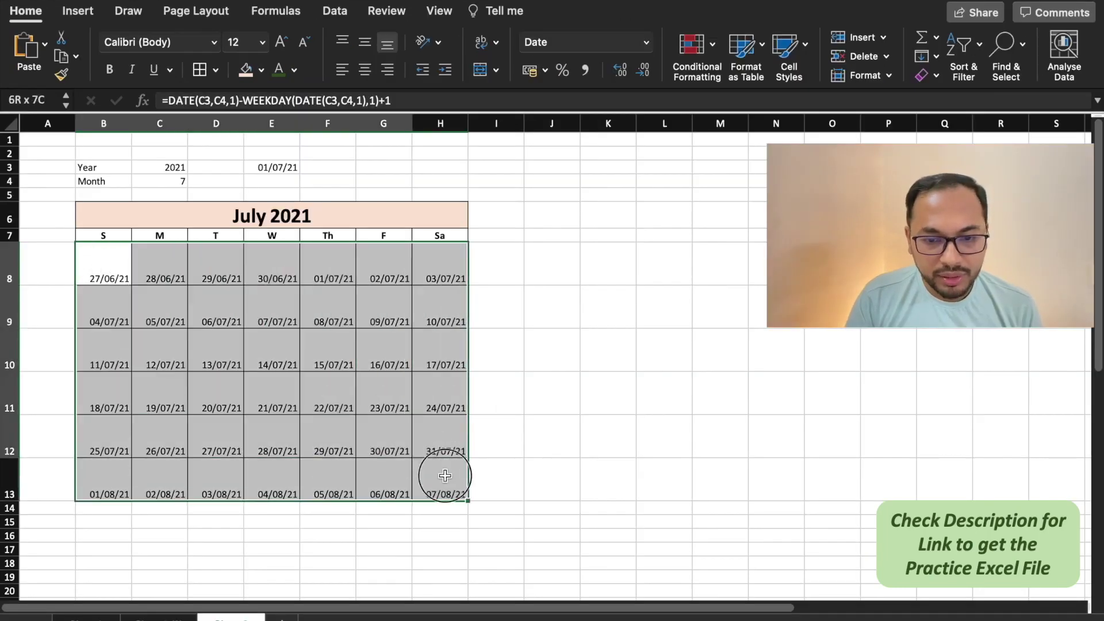
drag(445, 475, 445, 475)
right_click(428, 343)
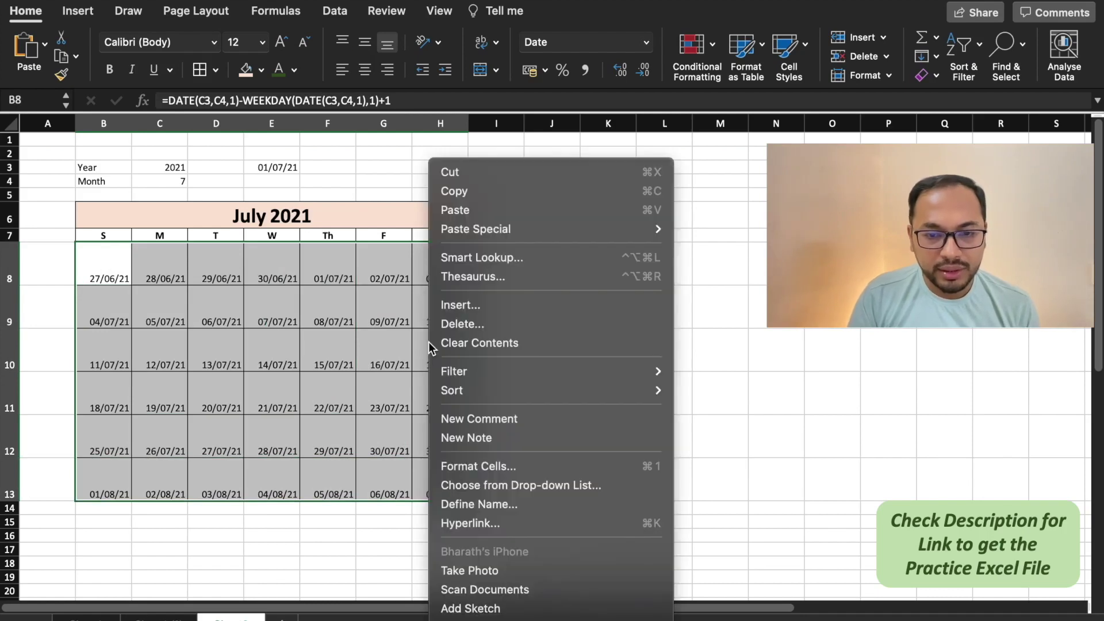
click(475, 466)
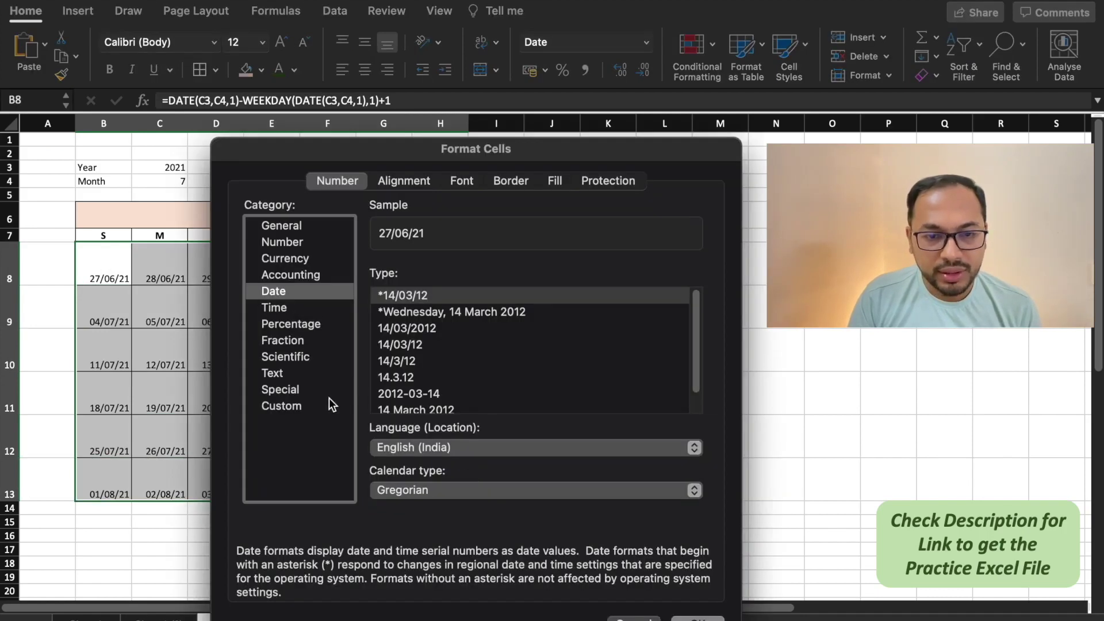
click(296, 406)
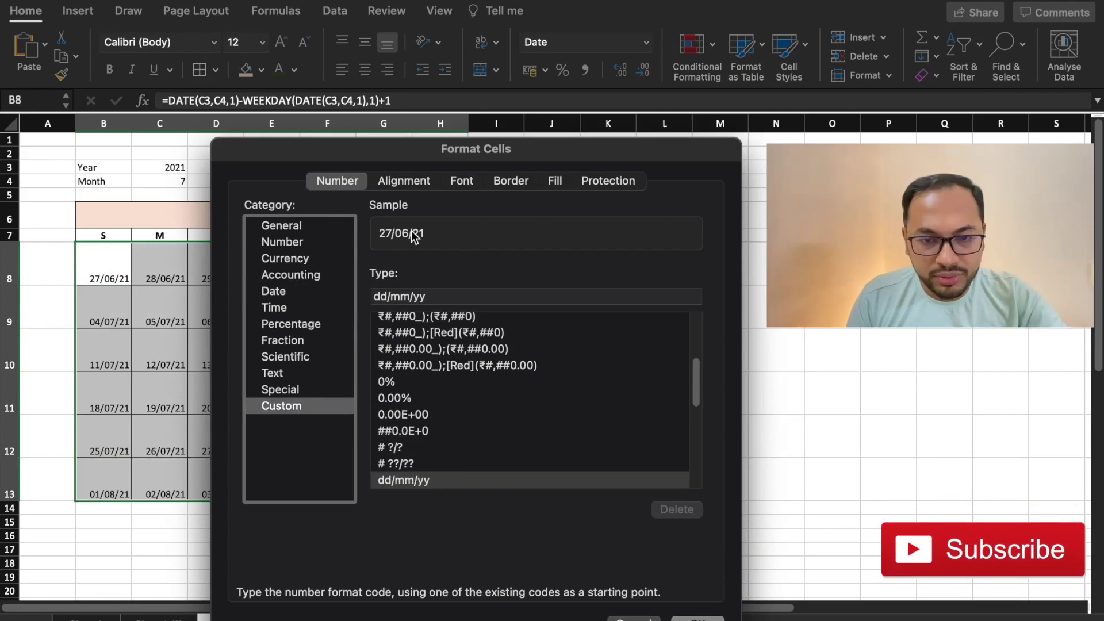
click(413, 296)
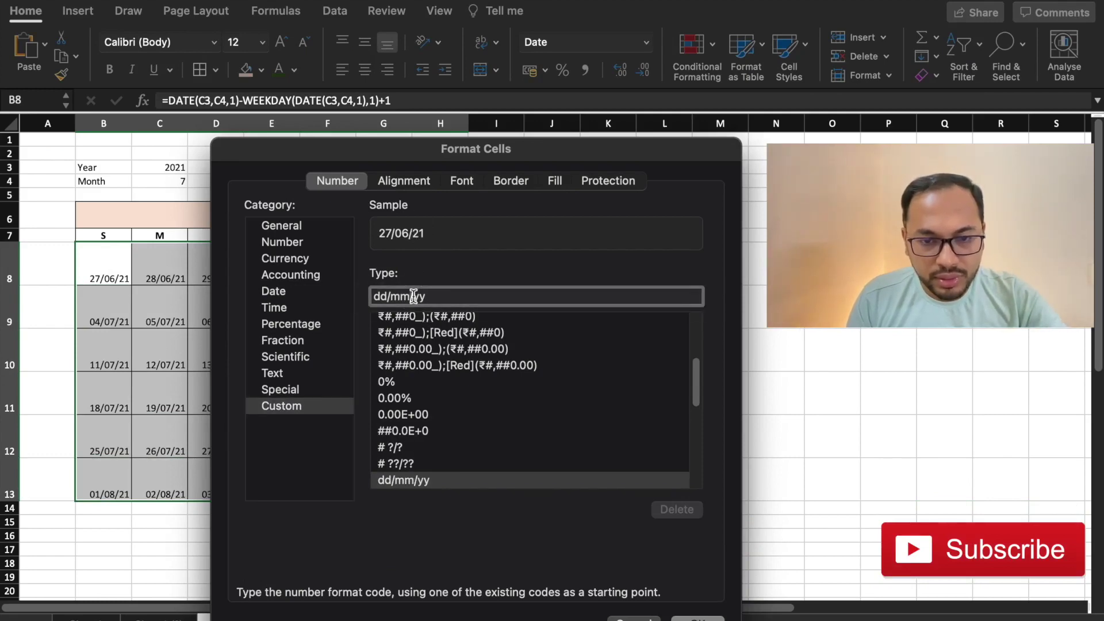
triple_click(413, 296)
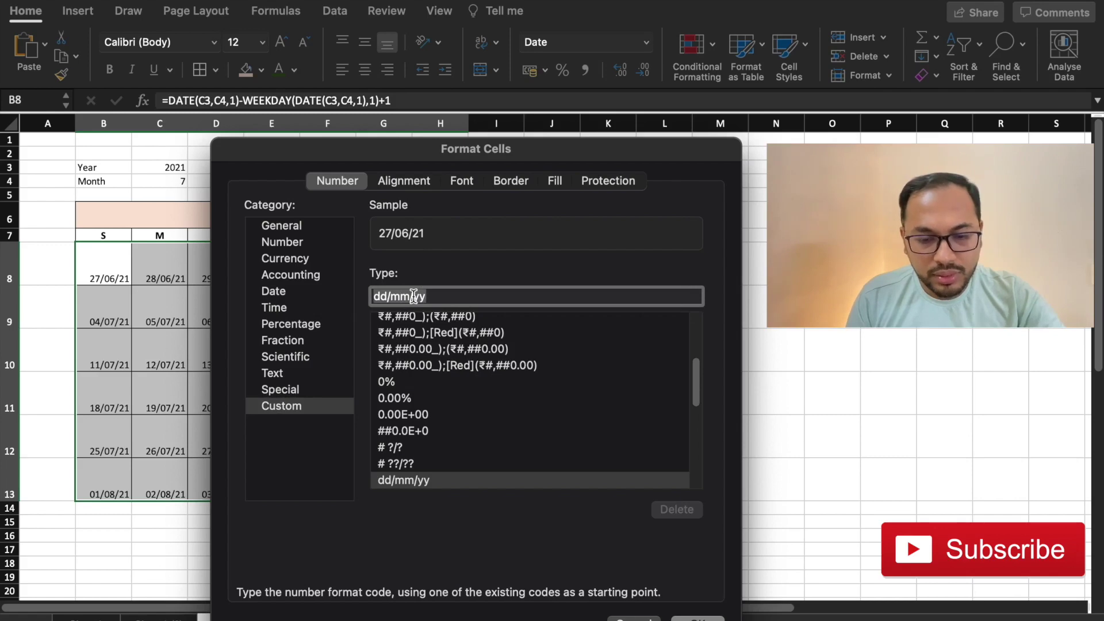
text(dd)
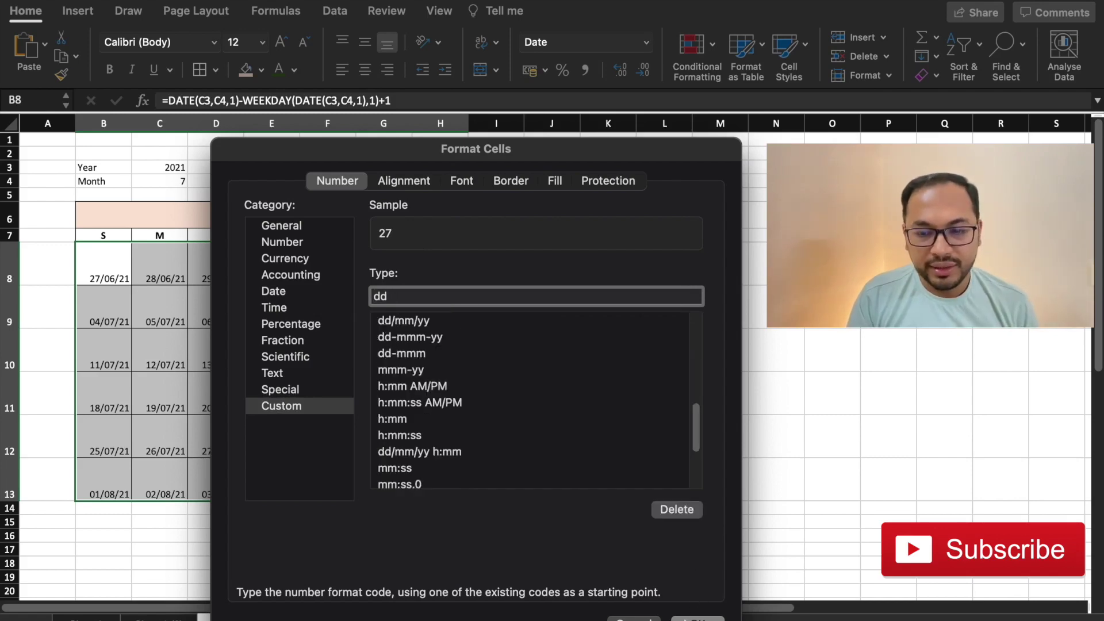
key(Return)
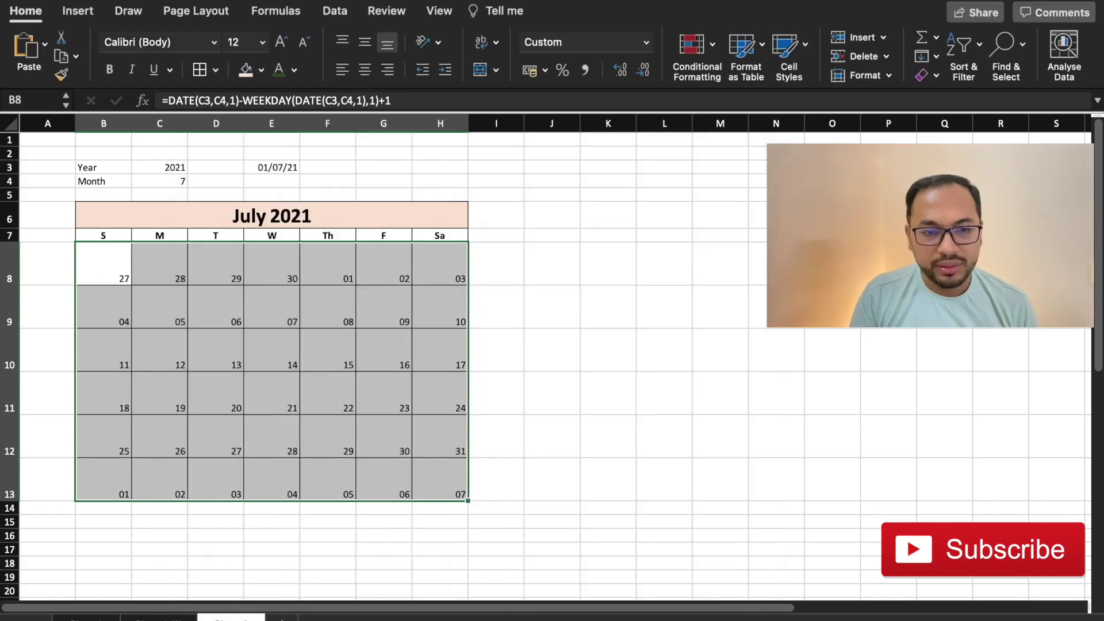
- Top-align the day numbers and colour the Sunday and Saturday date columns dark red
click(343, 43)
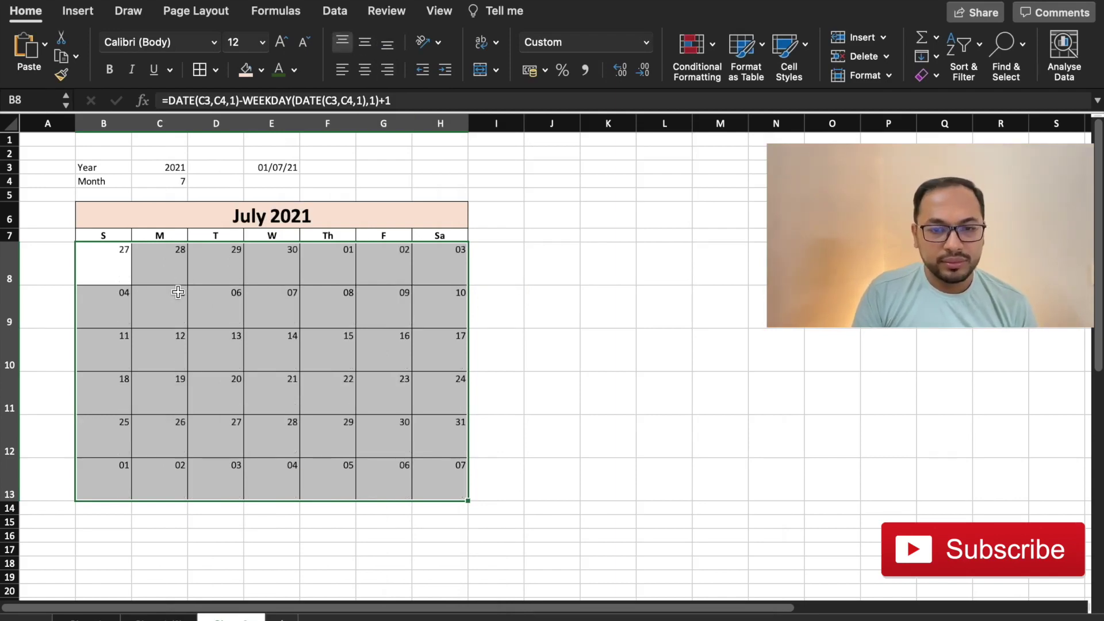
drag(89, 271, 116, 479)
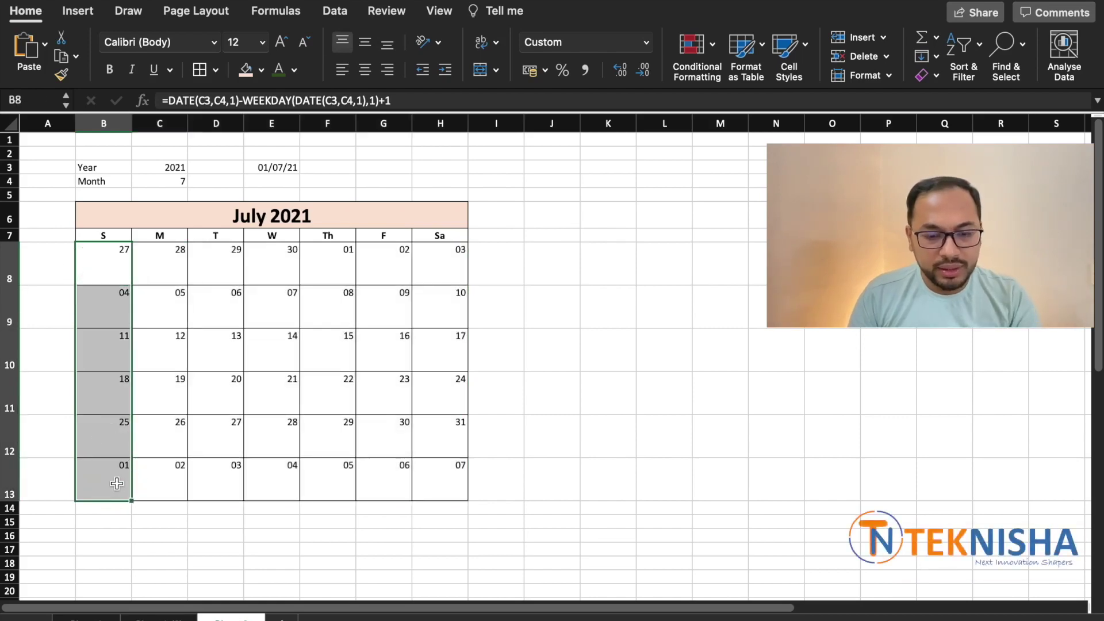
drag(441, 259, 450, 474)
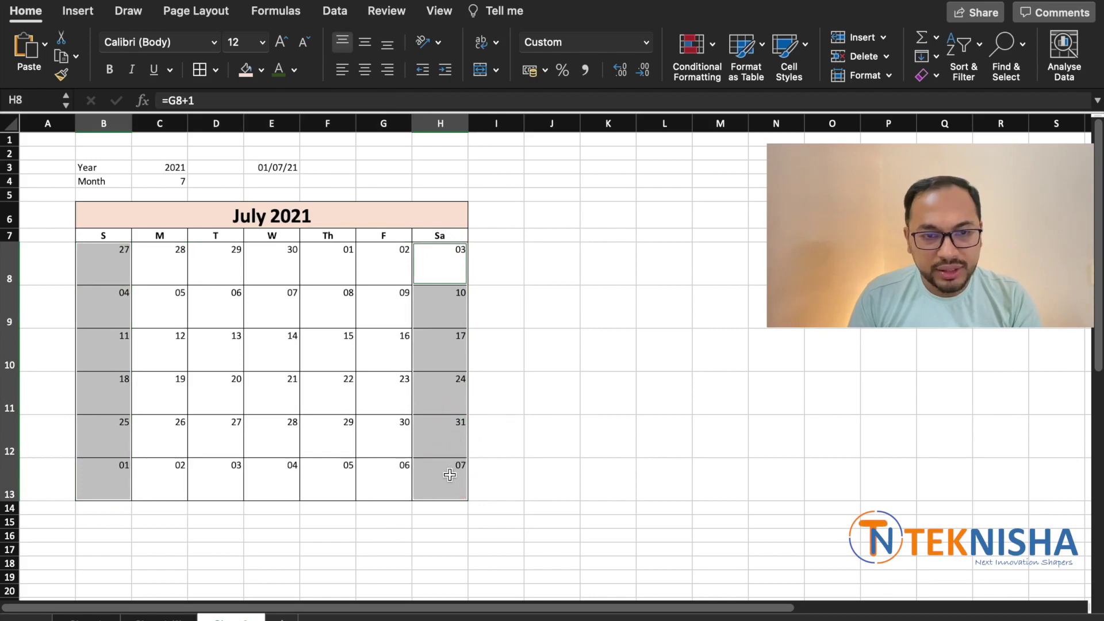
click(293, 70)
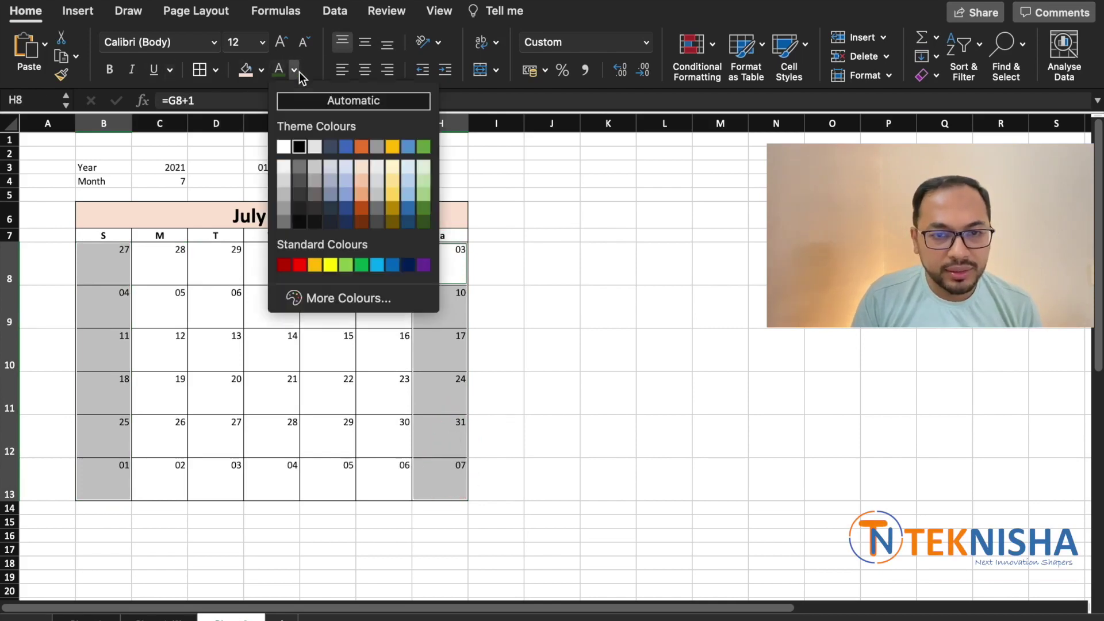
click(287, 267)
- Make all calendar dates in B8:H13 bold
drag(95, 252, 426, 477)
key(super+b)
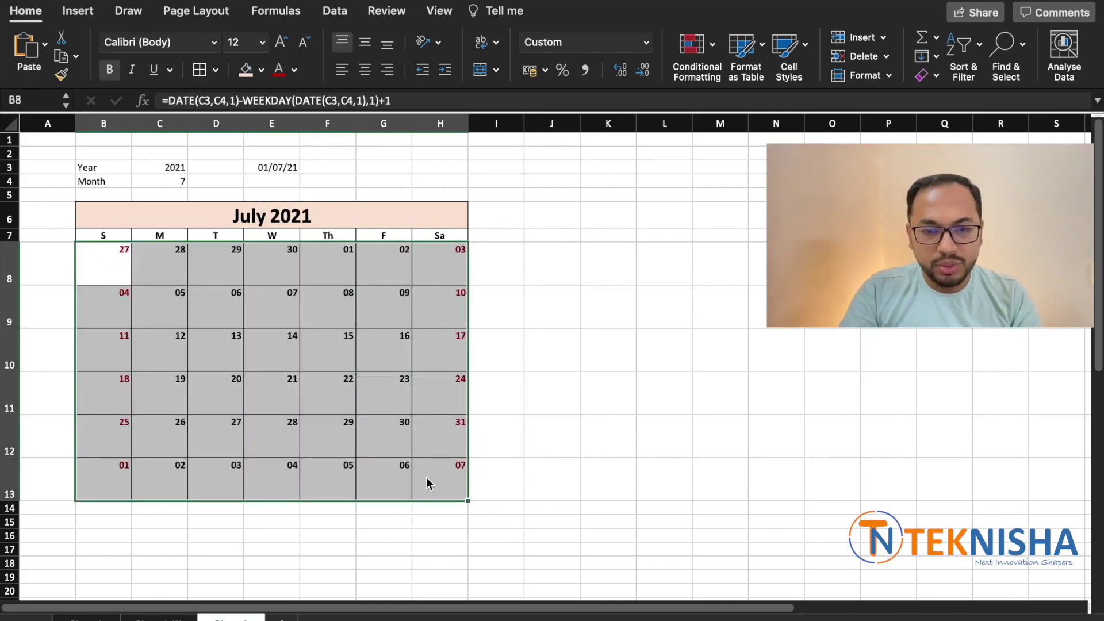
click(322, 348)
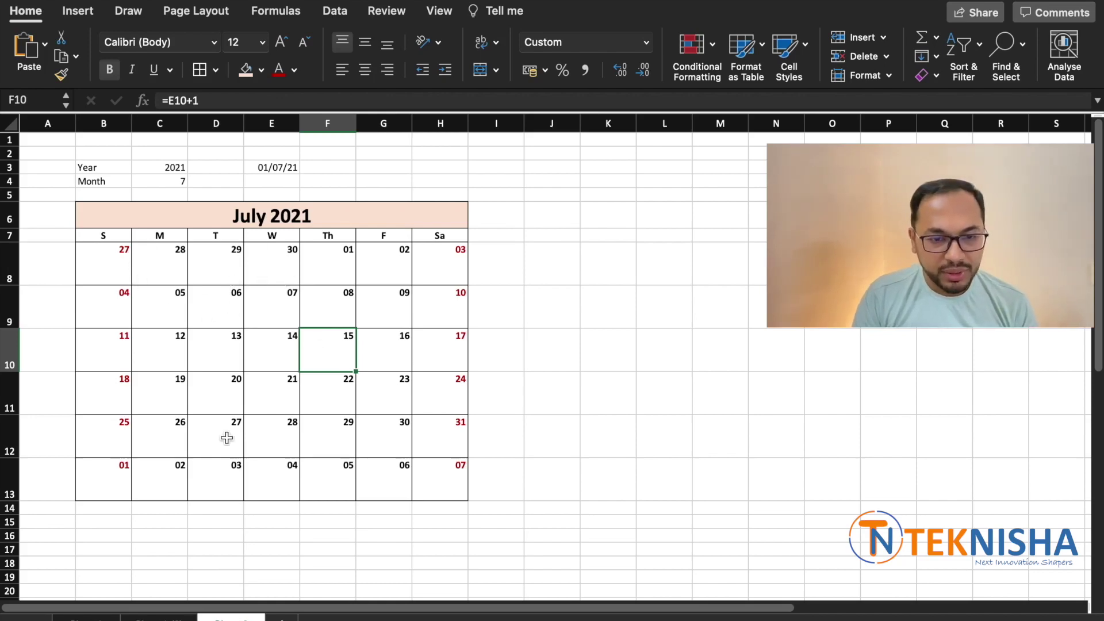
click(118, 266)
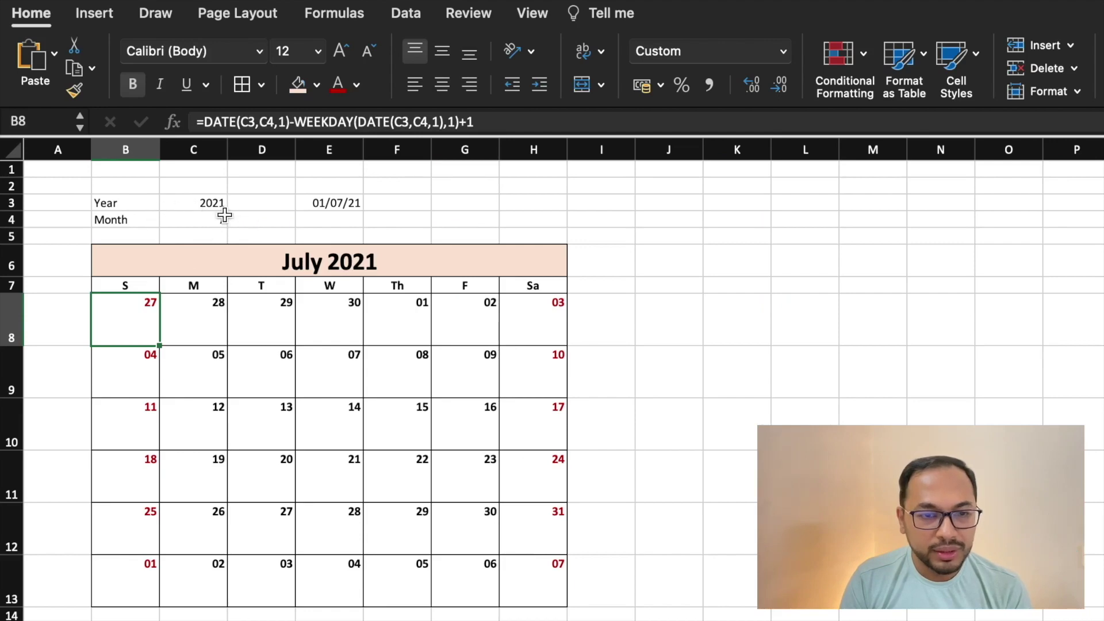
- Start a new Classic, formula-based conditional formatting rule for B8:H13
drag(136, 317, 516, 583)
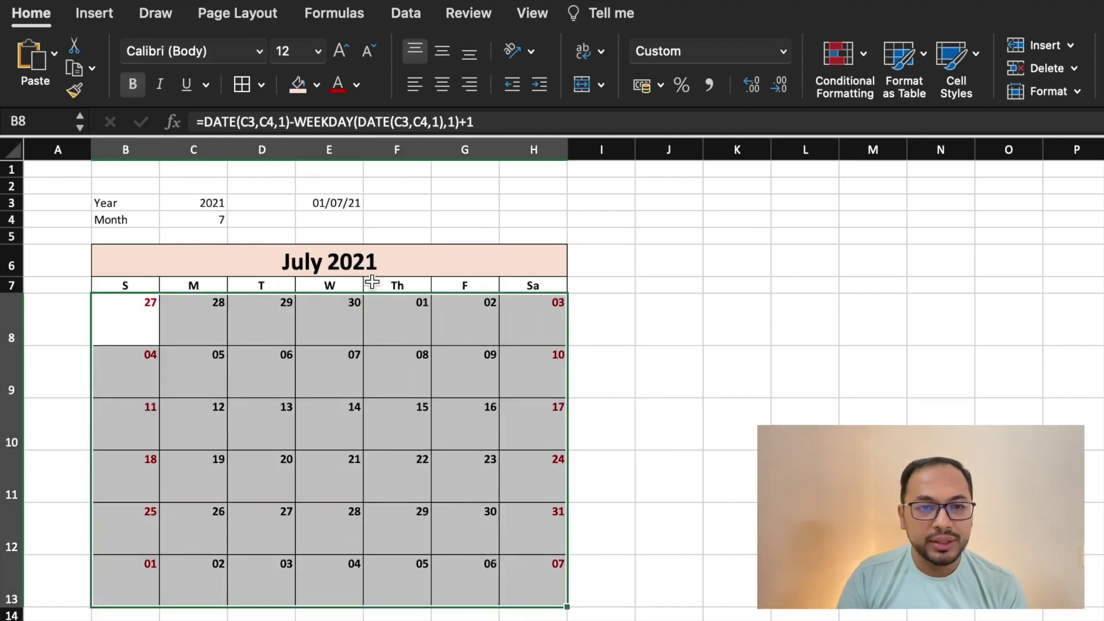
click(844, 59)
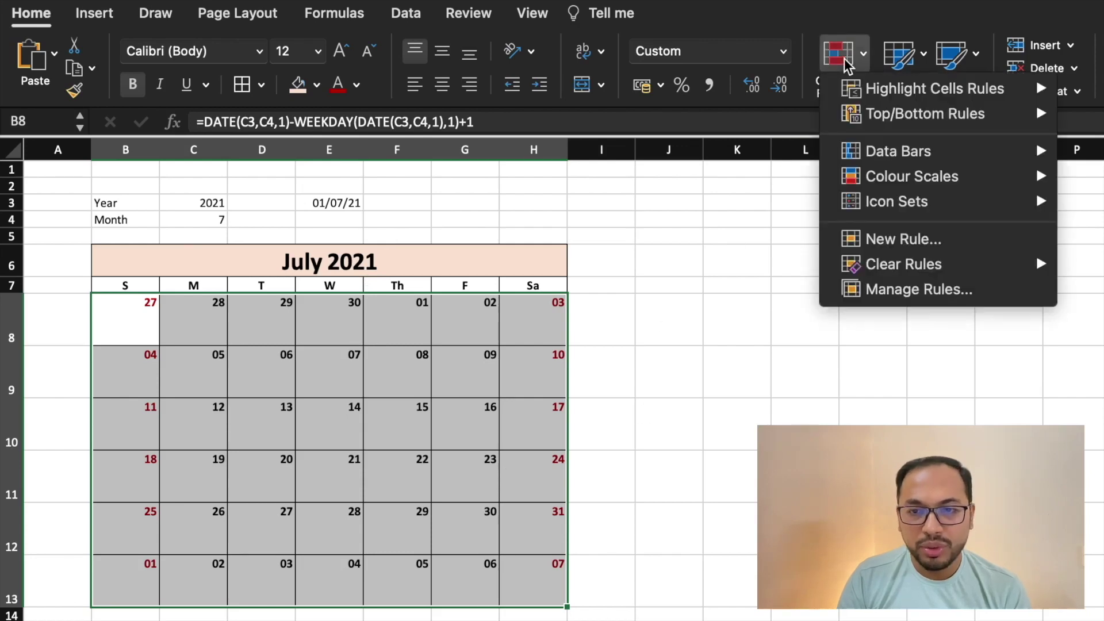
click(931, 240)
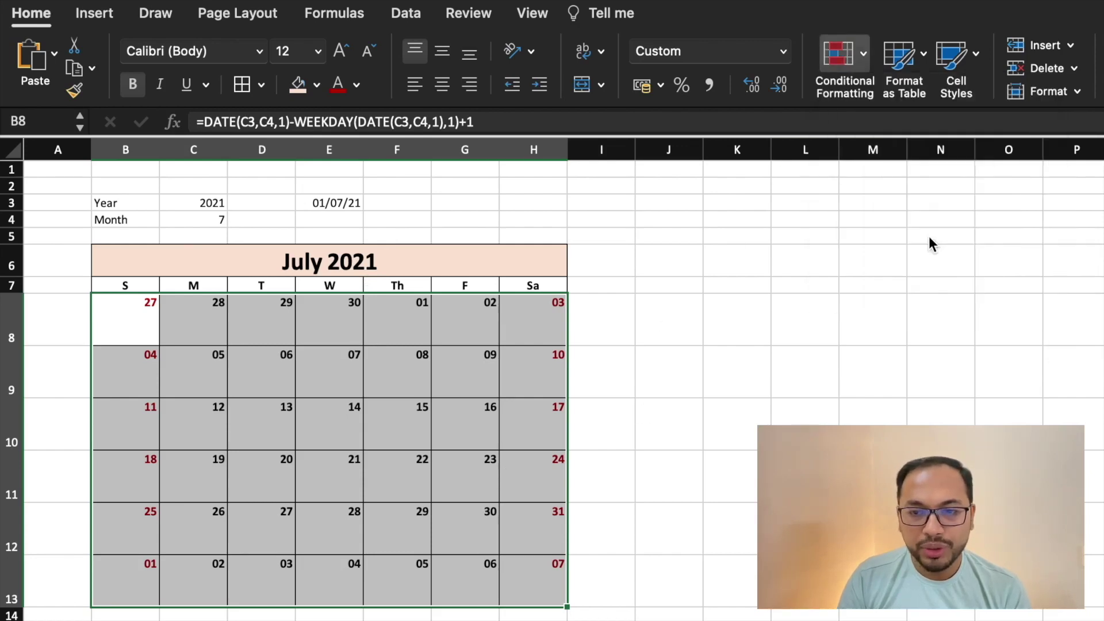
click(667, 161)
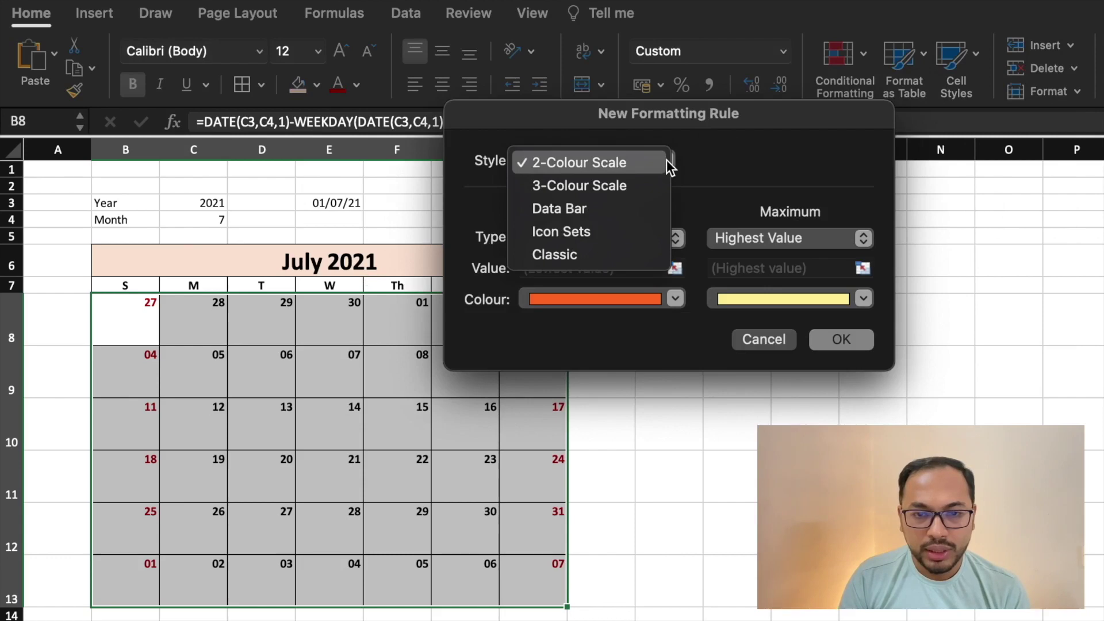
click(591, 250)
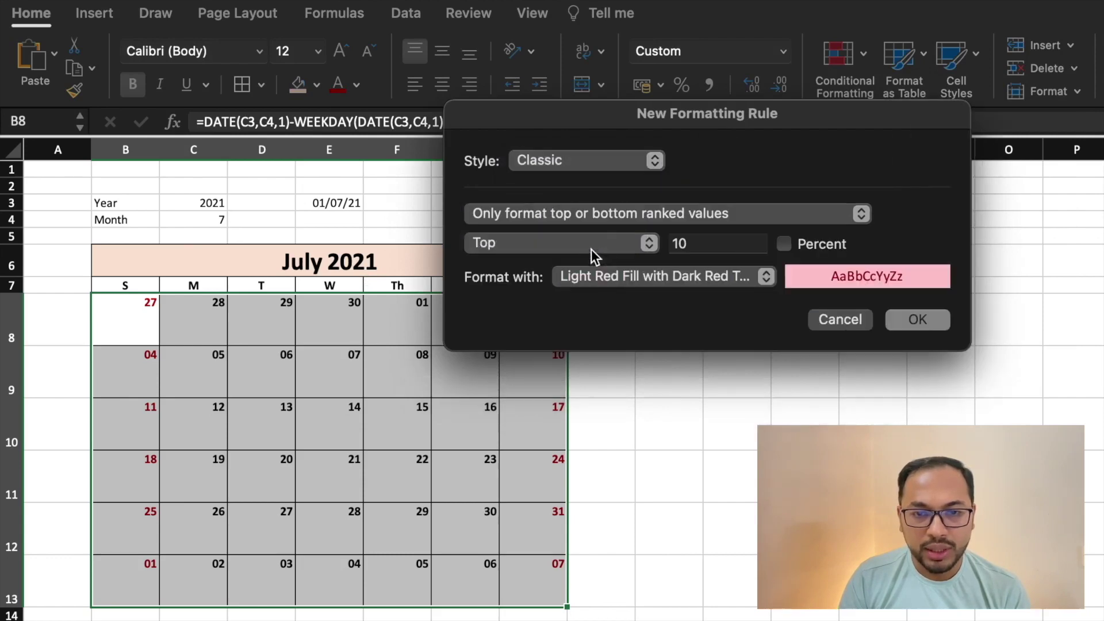
click(636, 212)
click(576, 287)
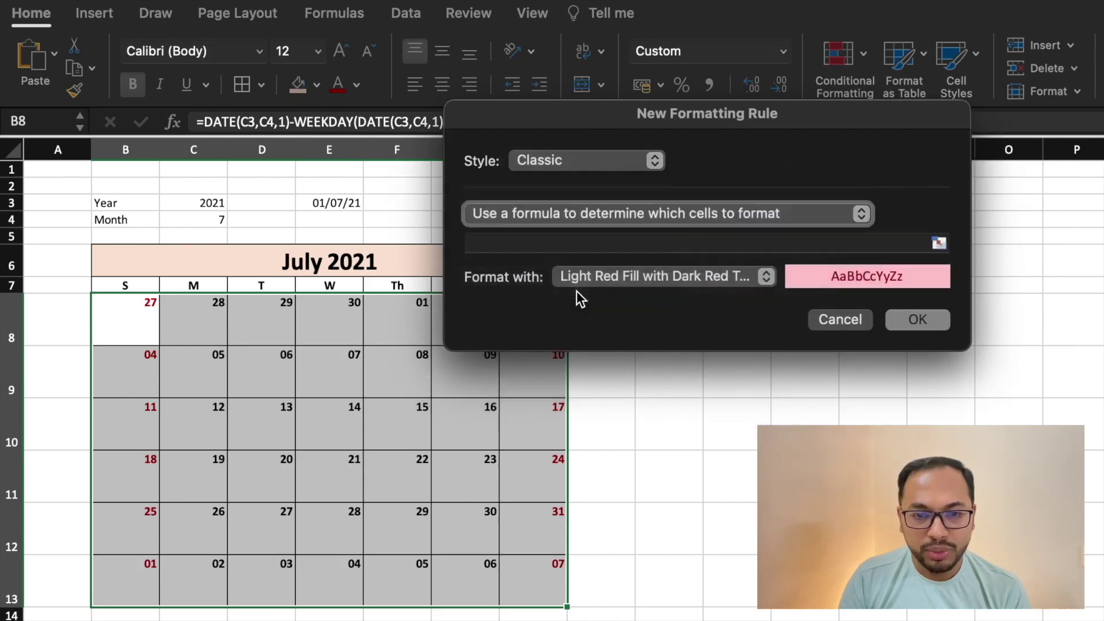
- Enter the rule formula =MONTH(B8)<>$C$4 with B8 fully relative
text(=)
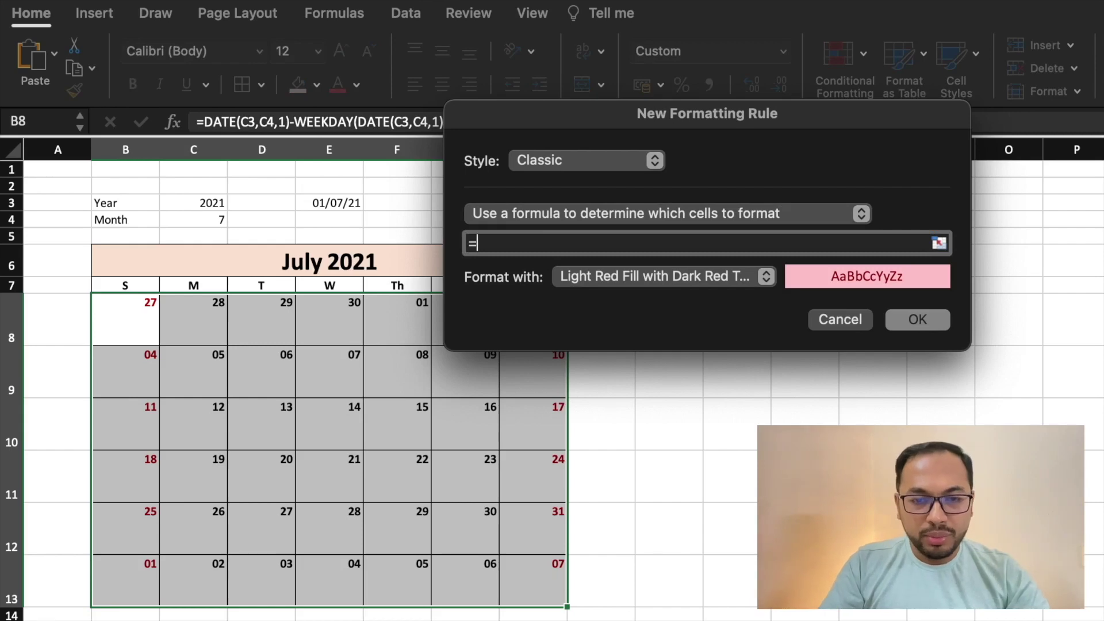
text(month)
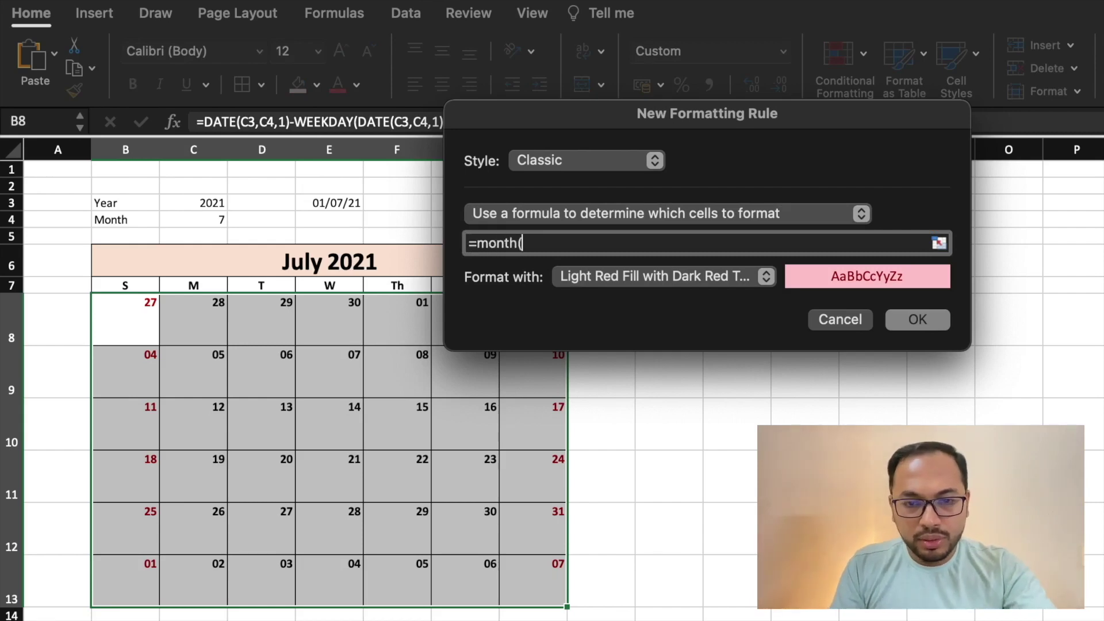
text(()
click(109, 305)
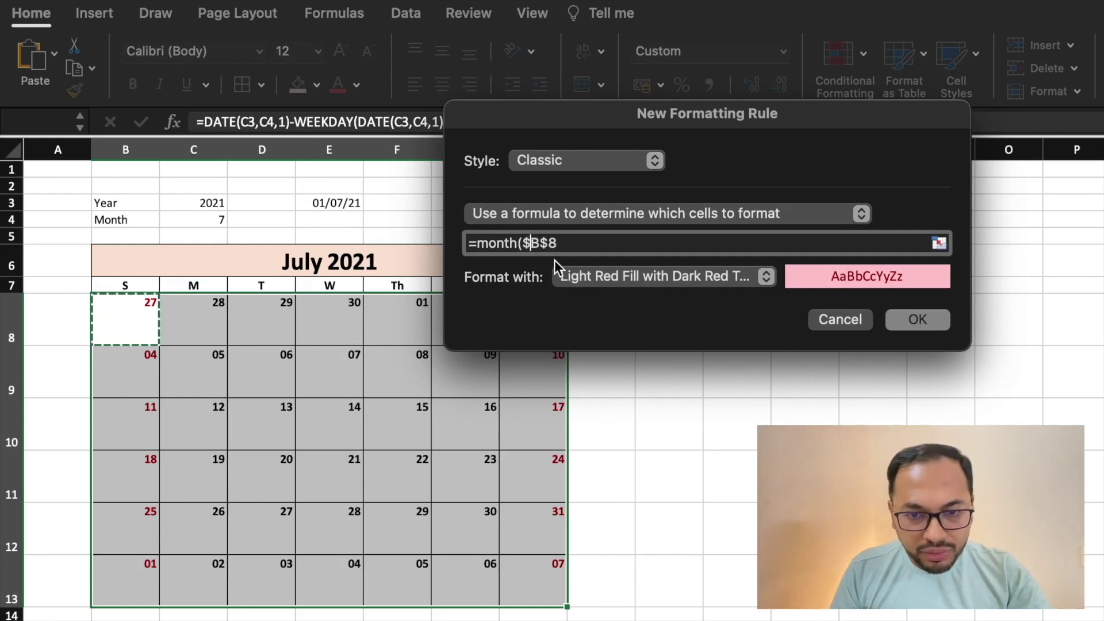
key(BackSpace)
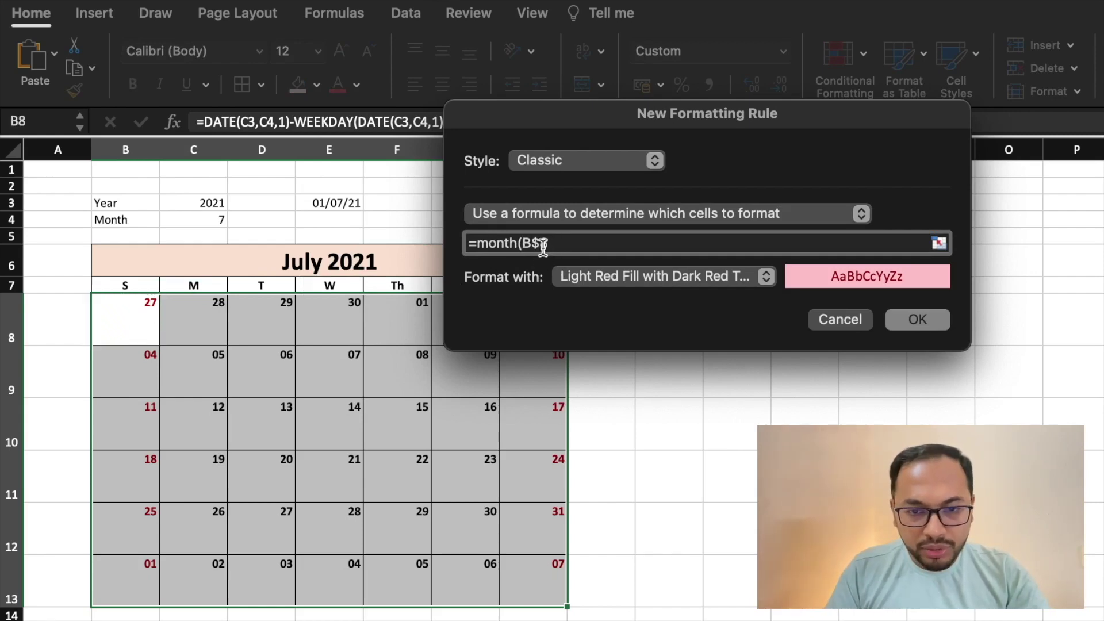
click(540, 244)
key(BackSpace)
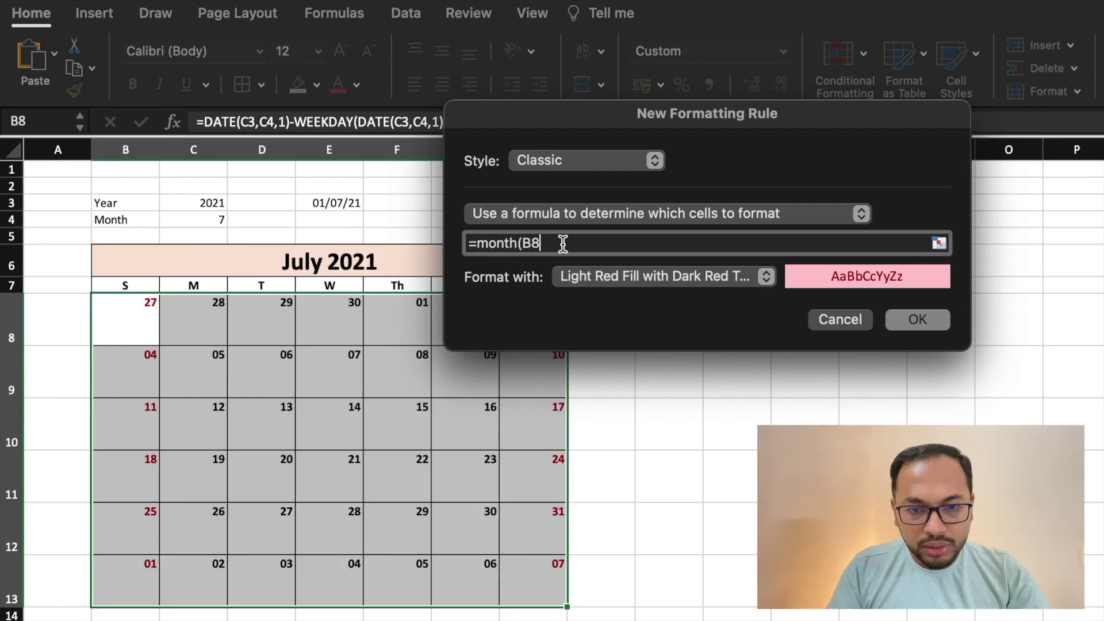
text()<>)
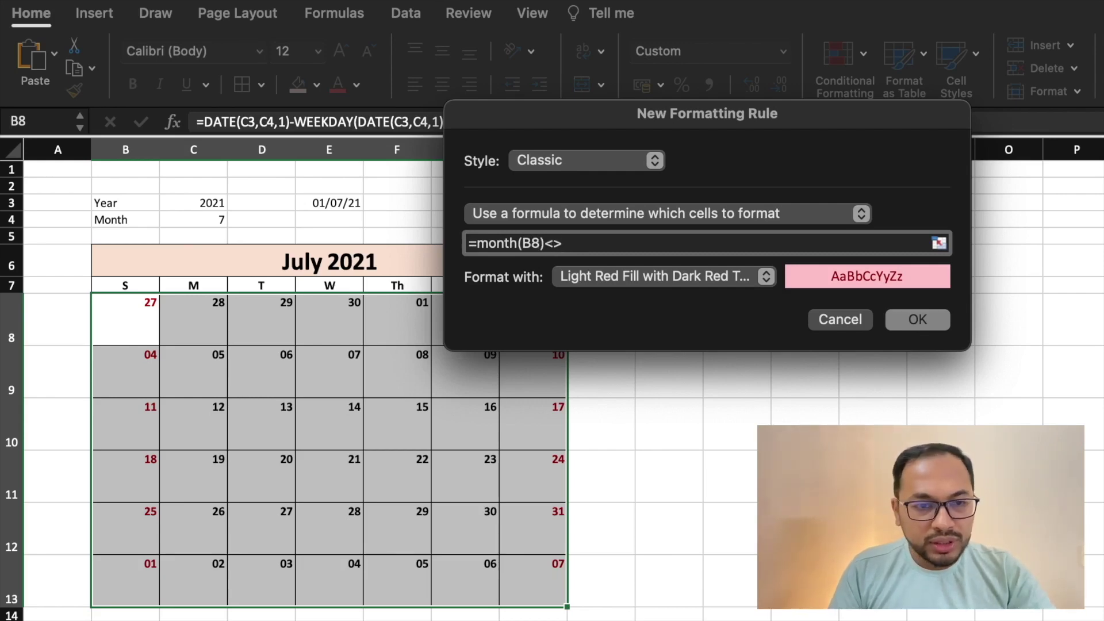
click(178, 218)
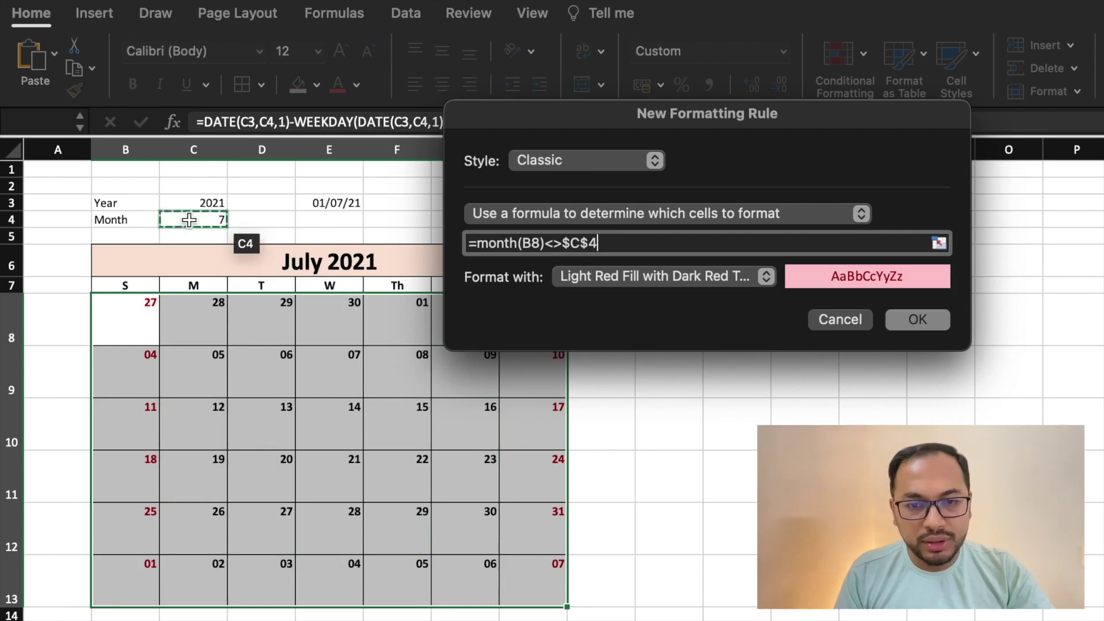
- Give the rule a custom light grey font colour and apply it
click(773, 277)
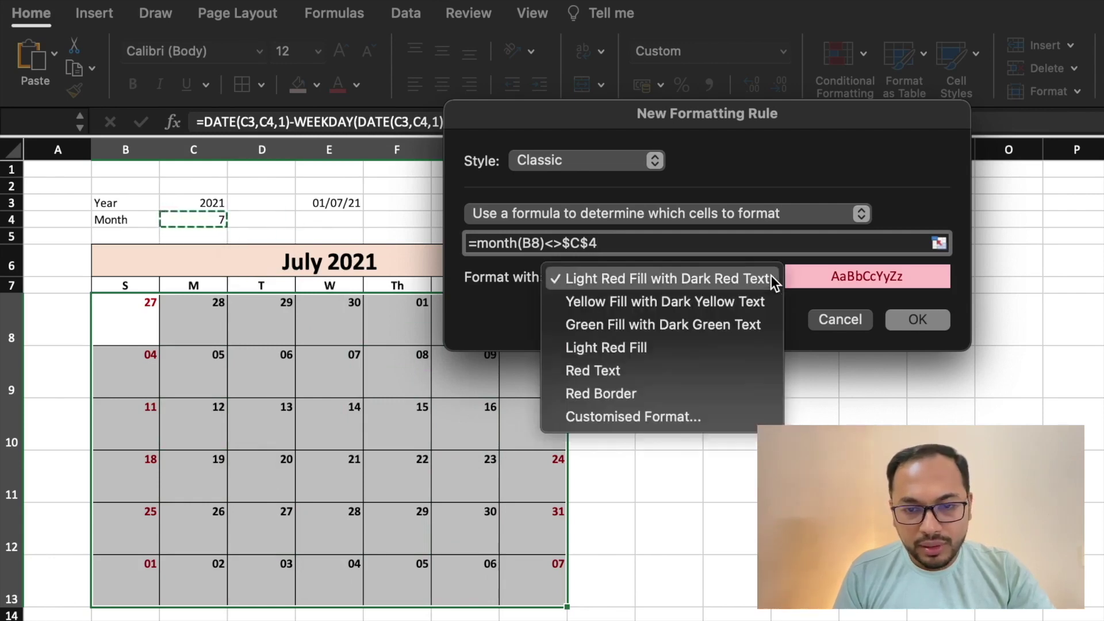
click(676, 417)
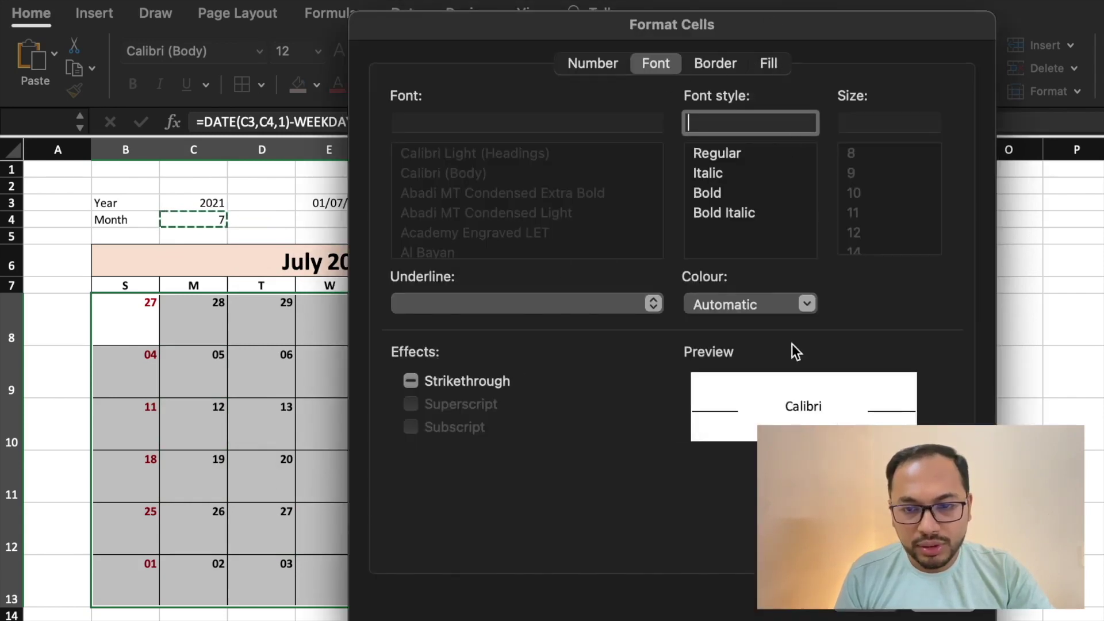
click(808, 302)
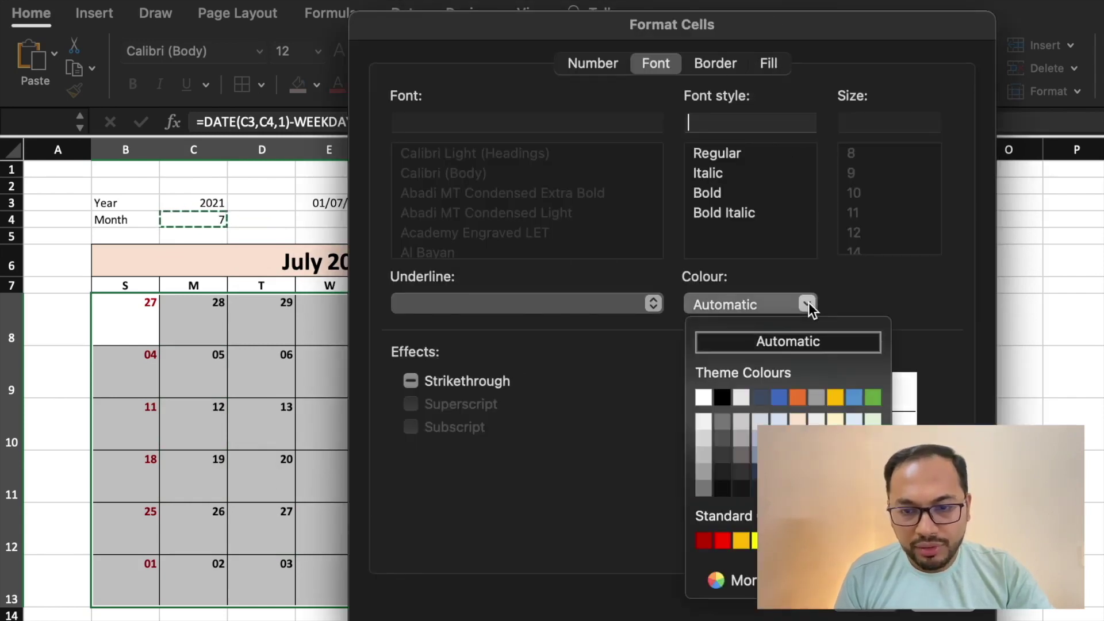
click(743, 423)
click(948, 610)
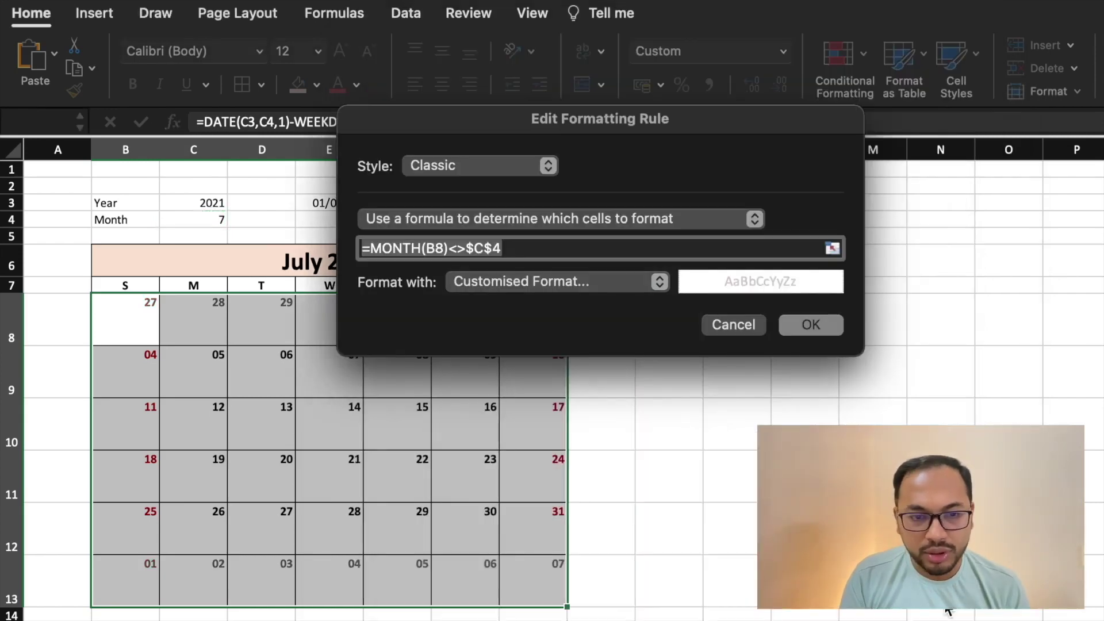
click(797, 322)
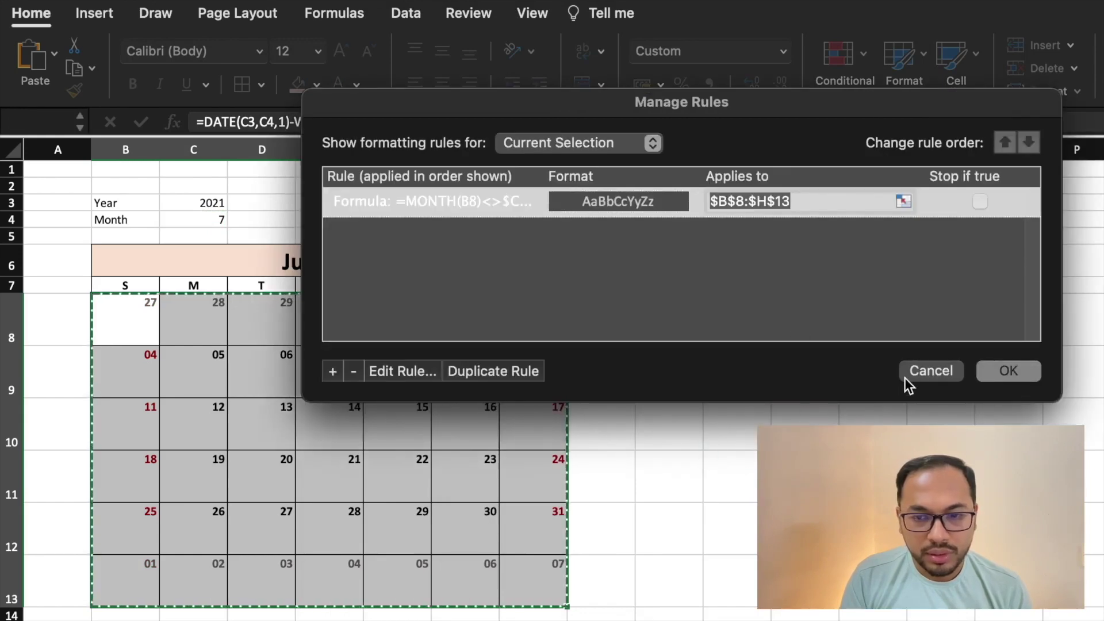
click(997, 373)
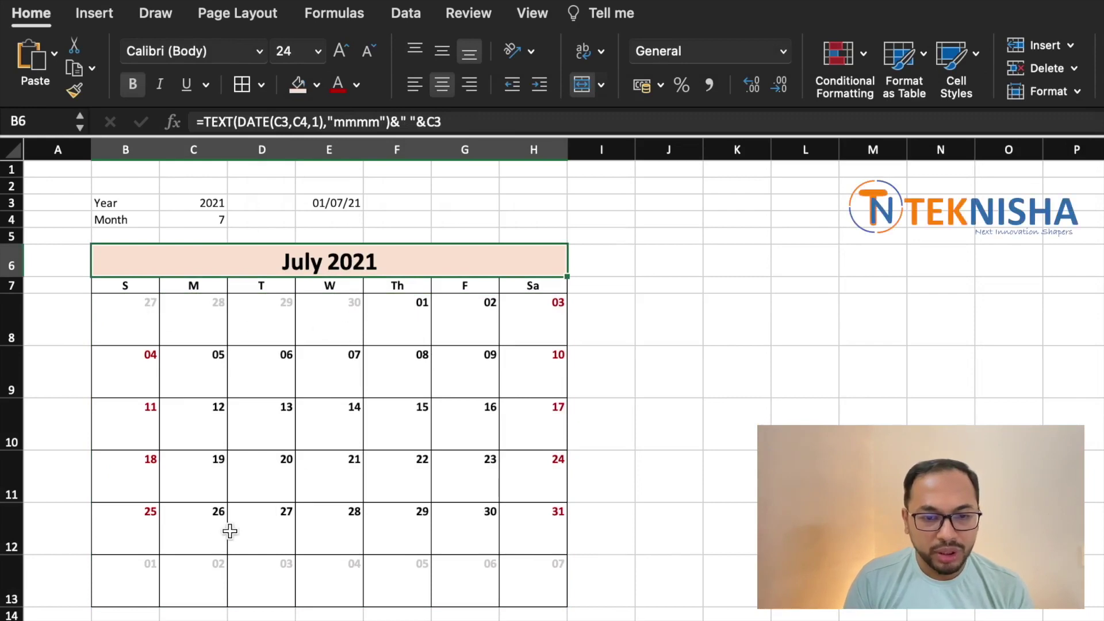
- Set the month in C4 to 3 and the year in C3 to 2015
click(196, 222)
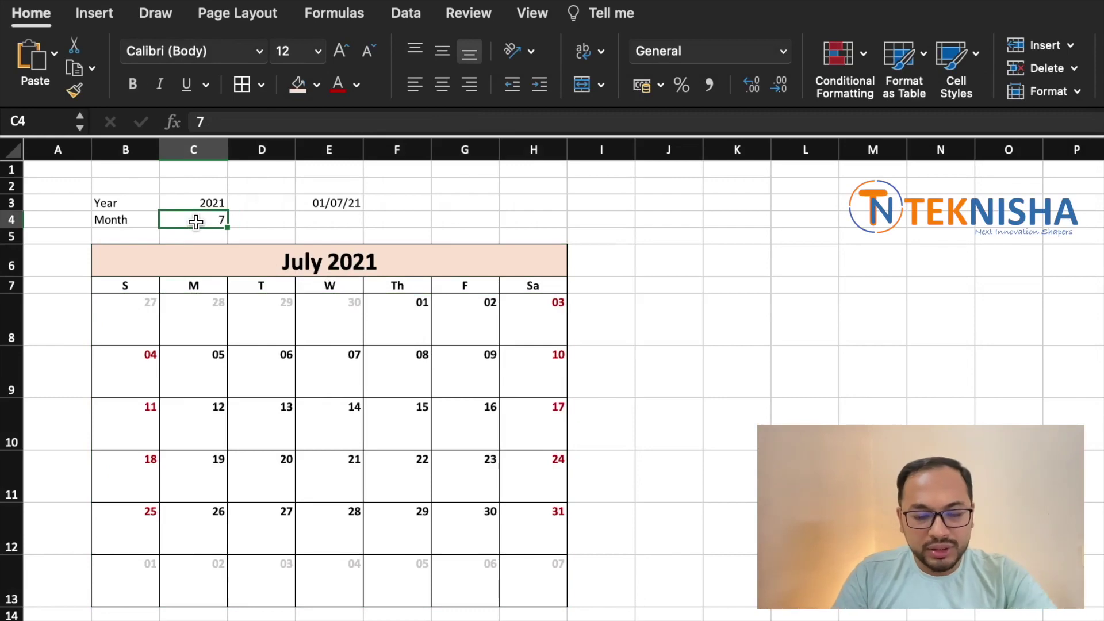
text(3)
key(Return)
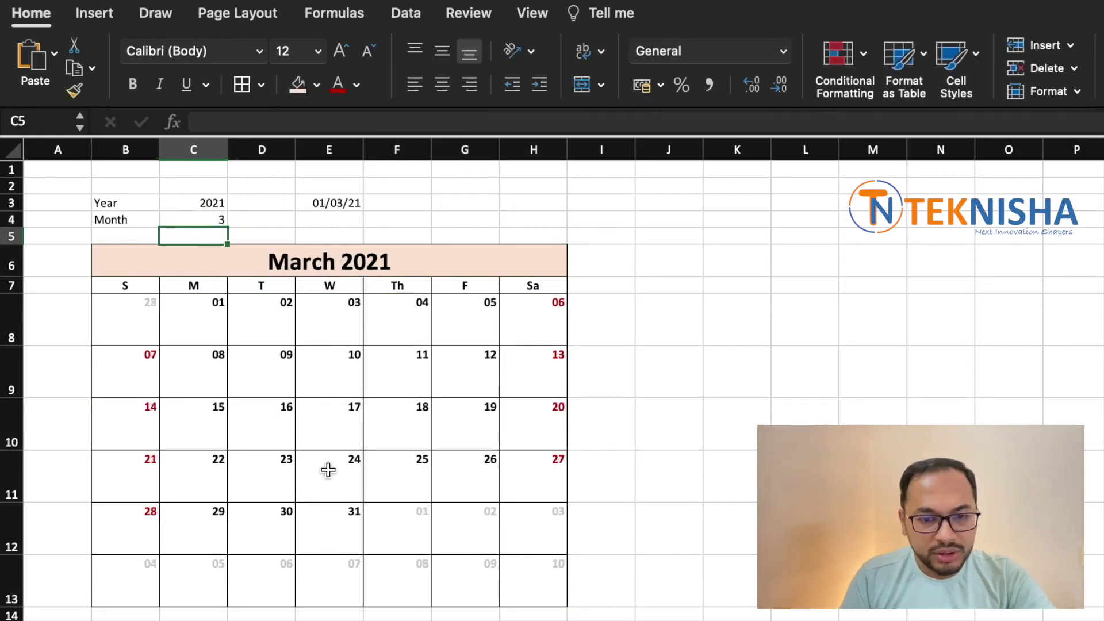
key(Up)
key(Up)
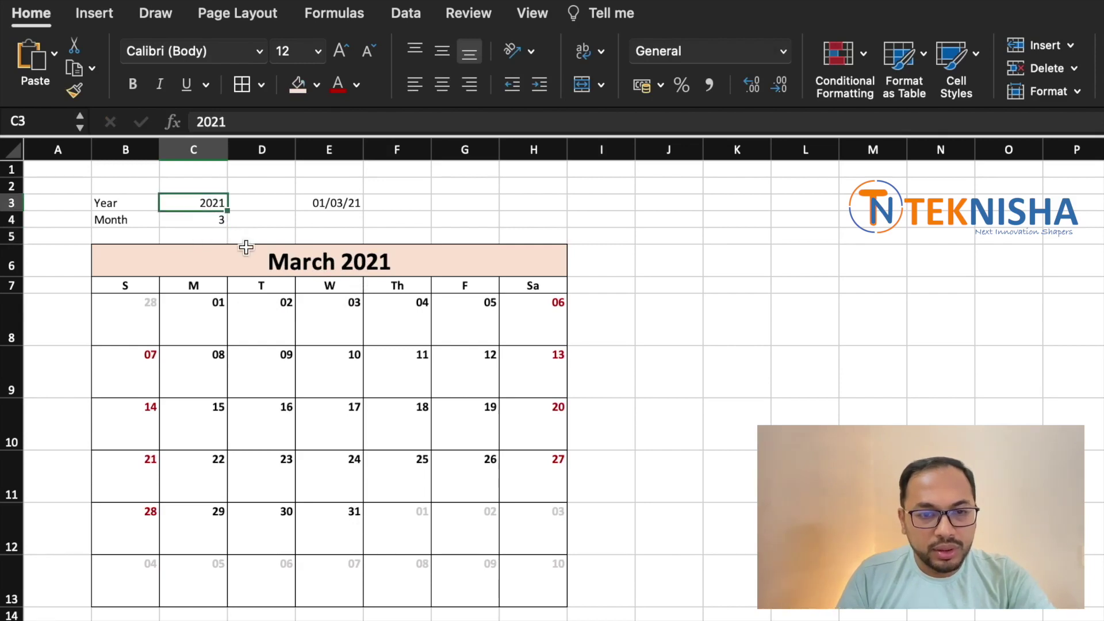
text(2015)
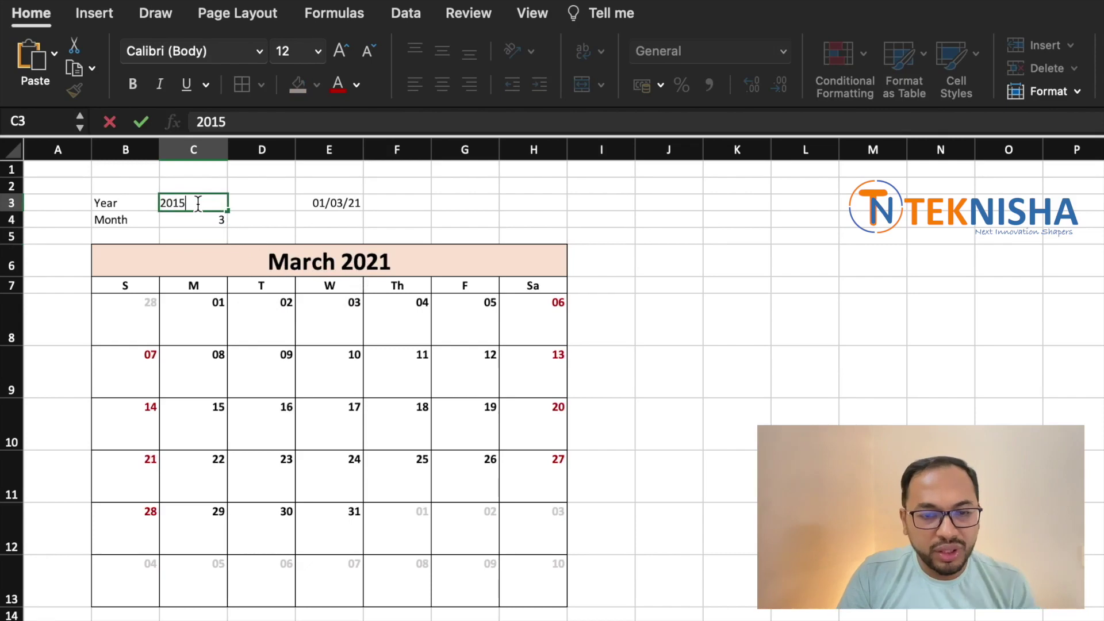
key(Return)
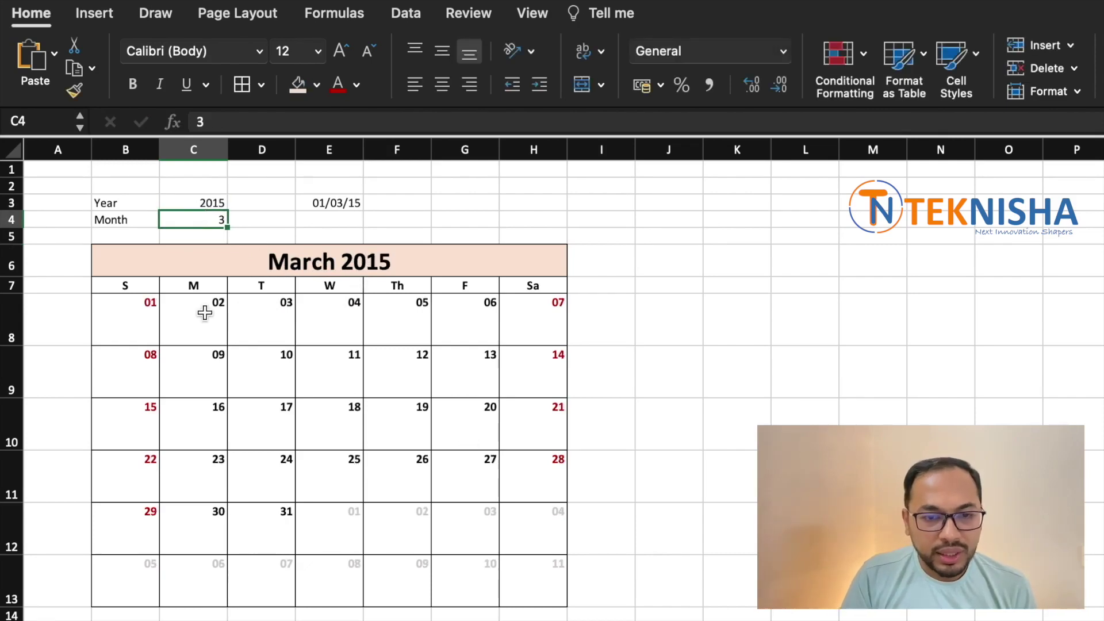